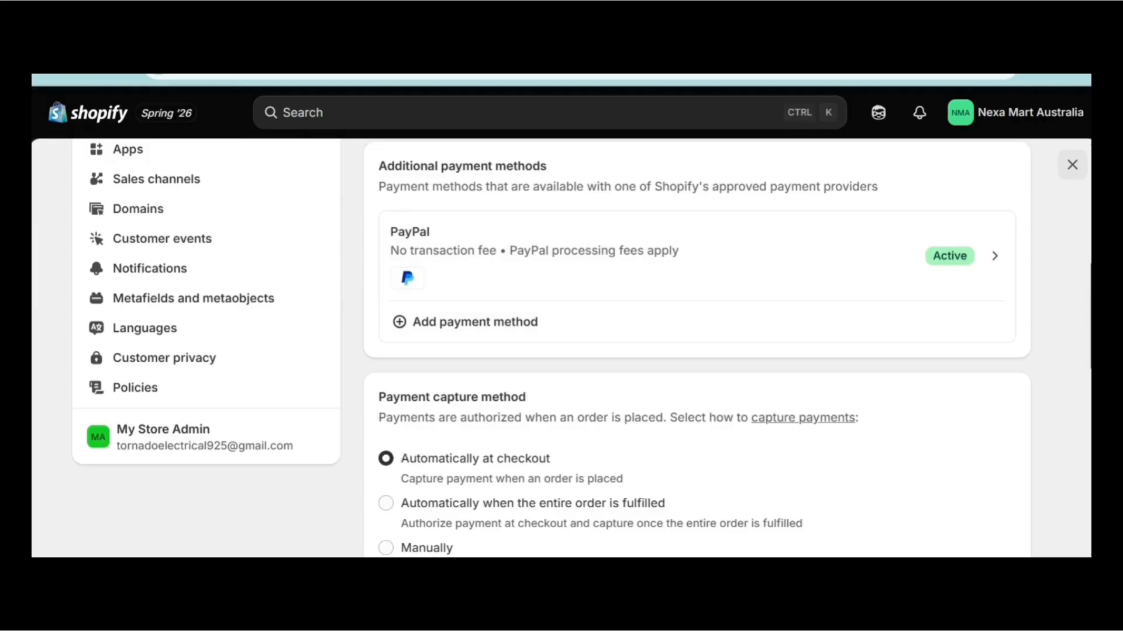
Scroll the Online Store page past the active Breath theme and theme drafts.
scroll(697, 348, "down", 3)
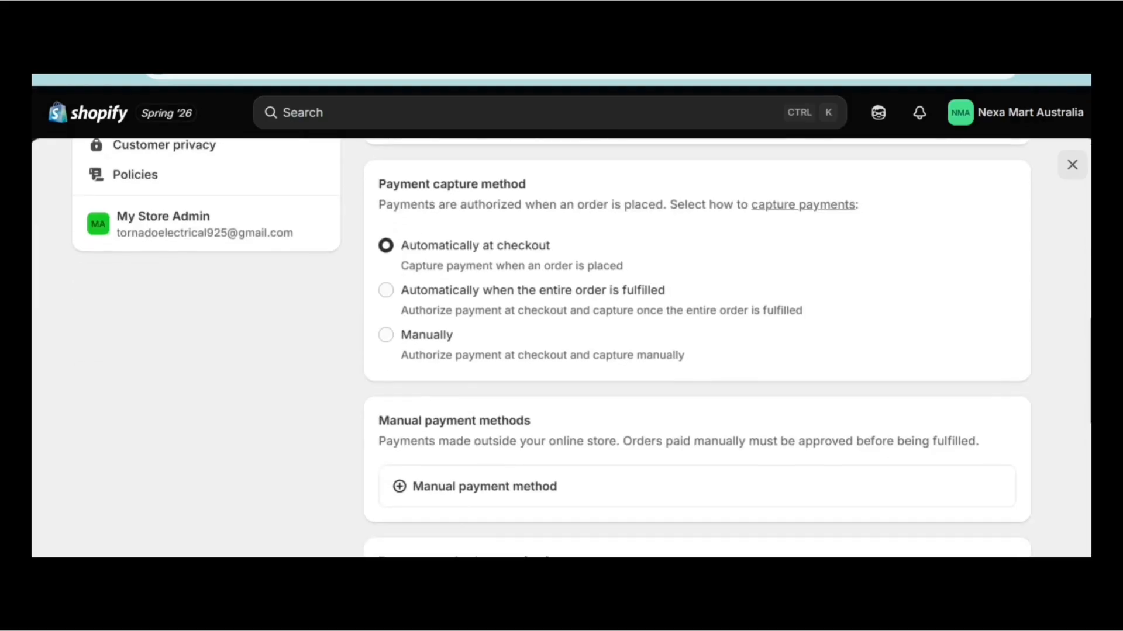
scroll(697, 348, "up", 6)
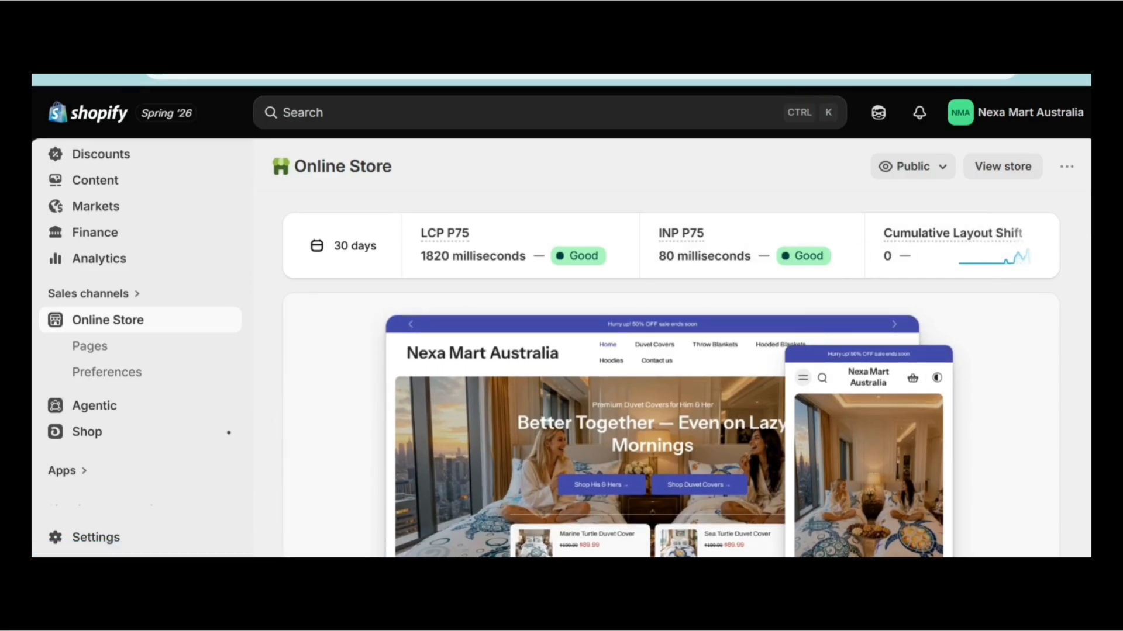
scroll(671, 374, "down", 5)
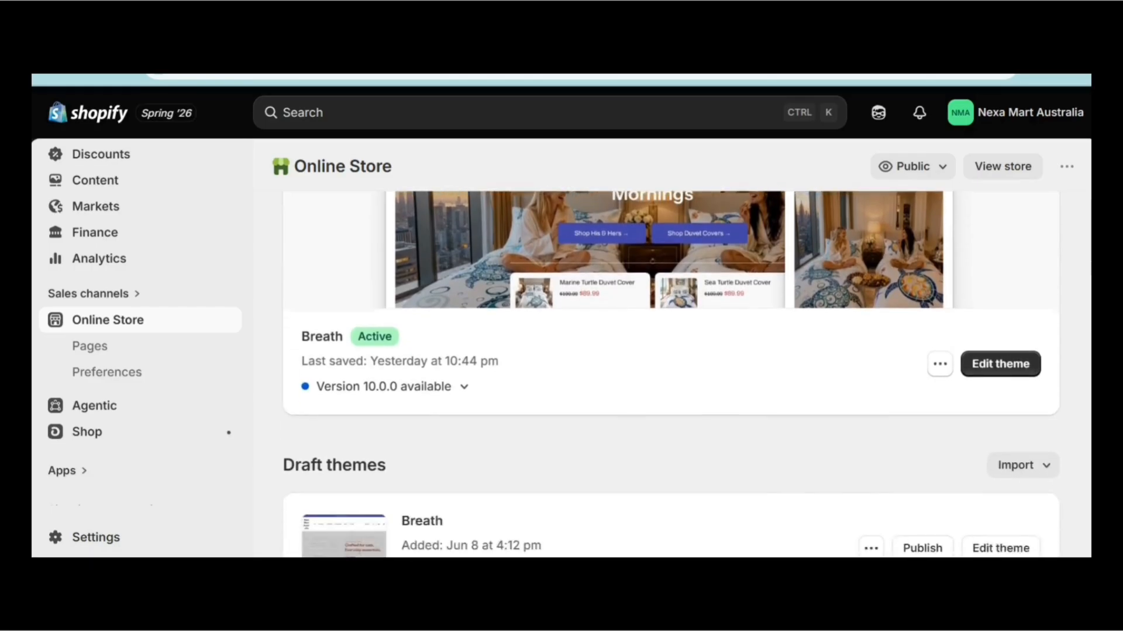
scroll(671, 375, "down", 3)
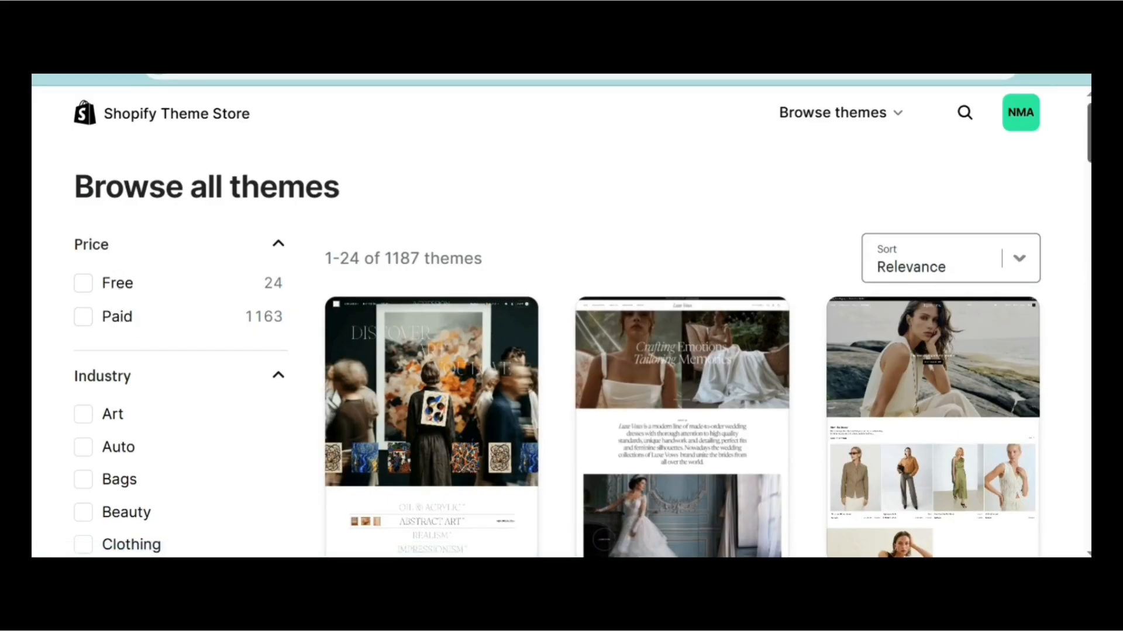
scroll(582, 323, "down", 10)
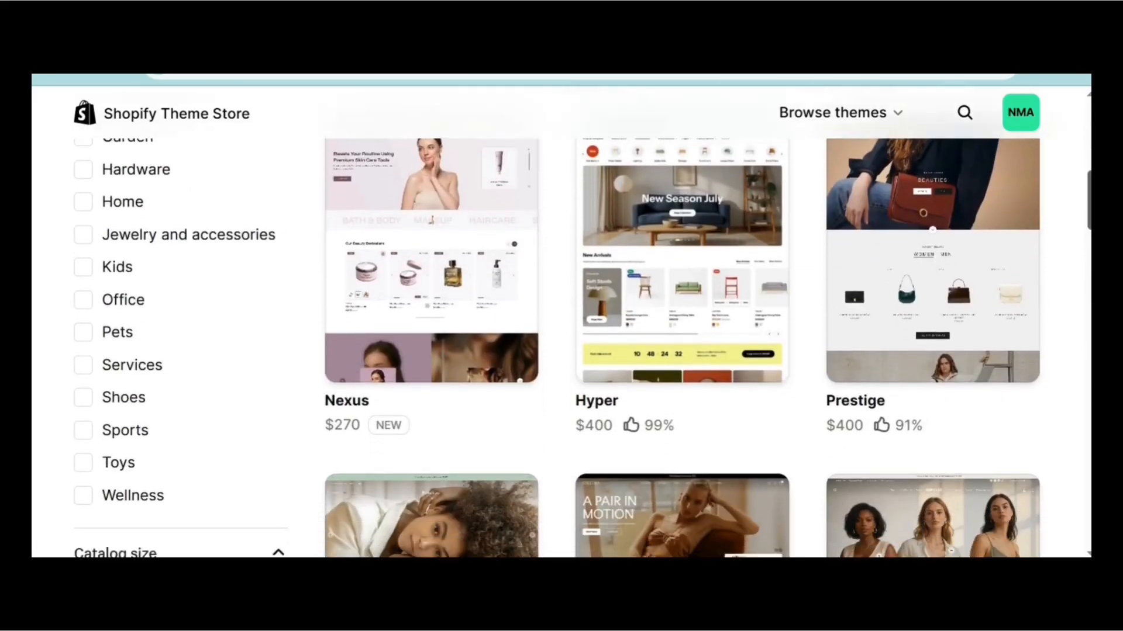
scroll(582, 323, "down", 3)
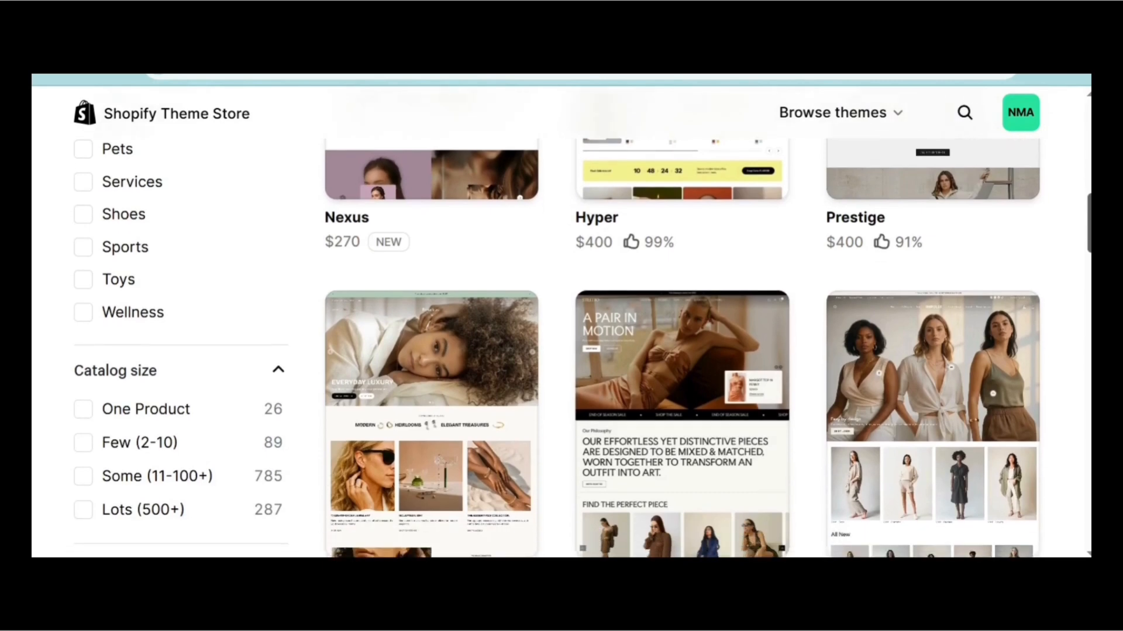
scroll(856, 442, "down", 6)
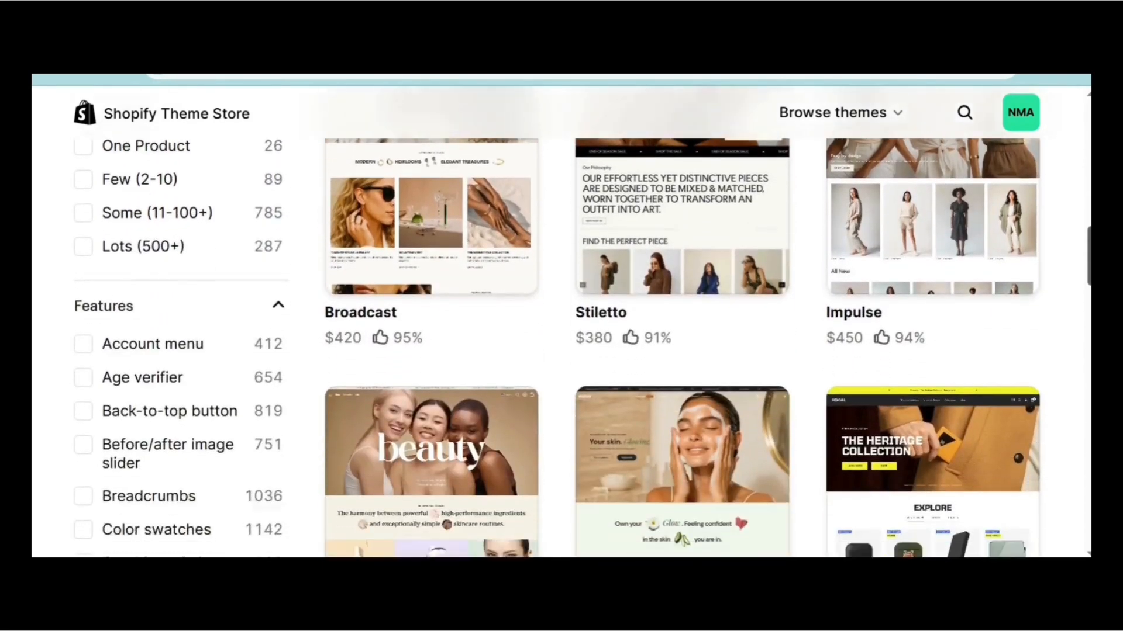
scroll(856, 442, "down", 3)
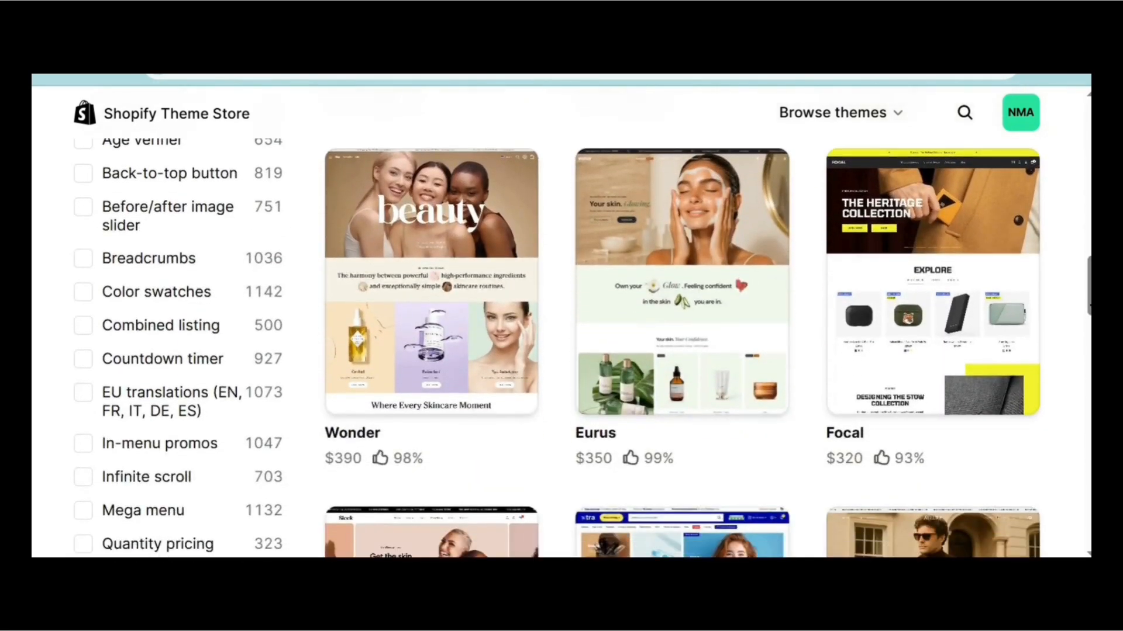
scroll(741, 308, "down", 1)
scroll(742, 308, "up", 1)
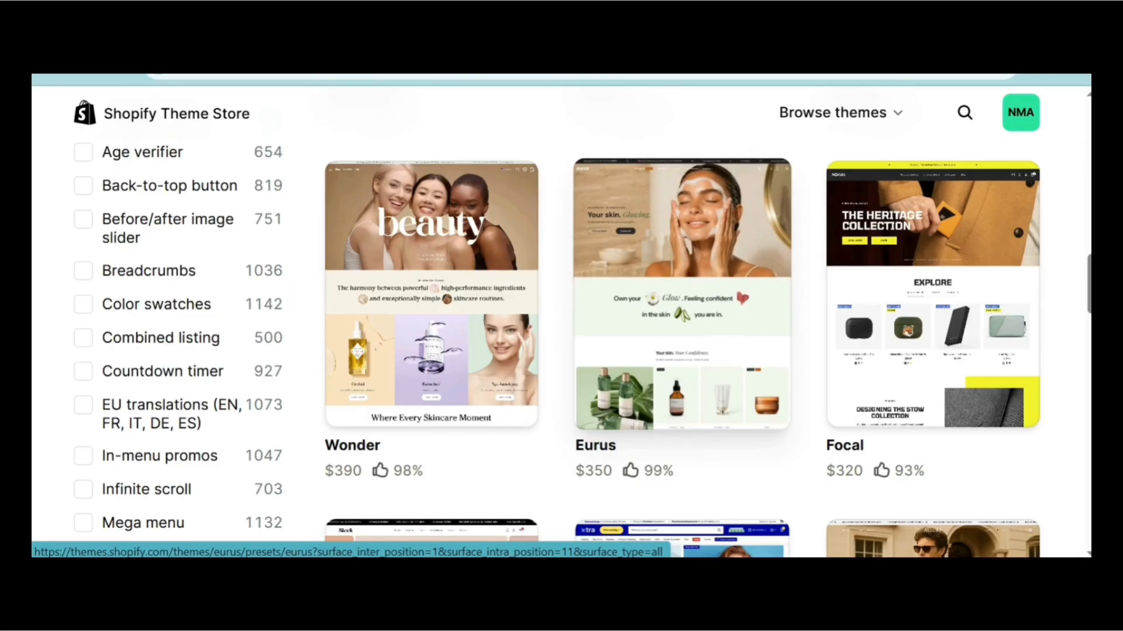
Open the Eurus theme's detail page and scroll through its Features and Presets.
left_click(681, 296)
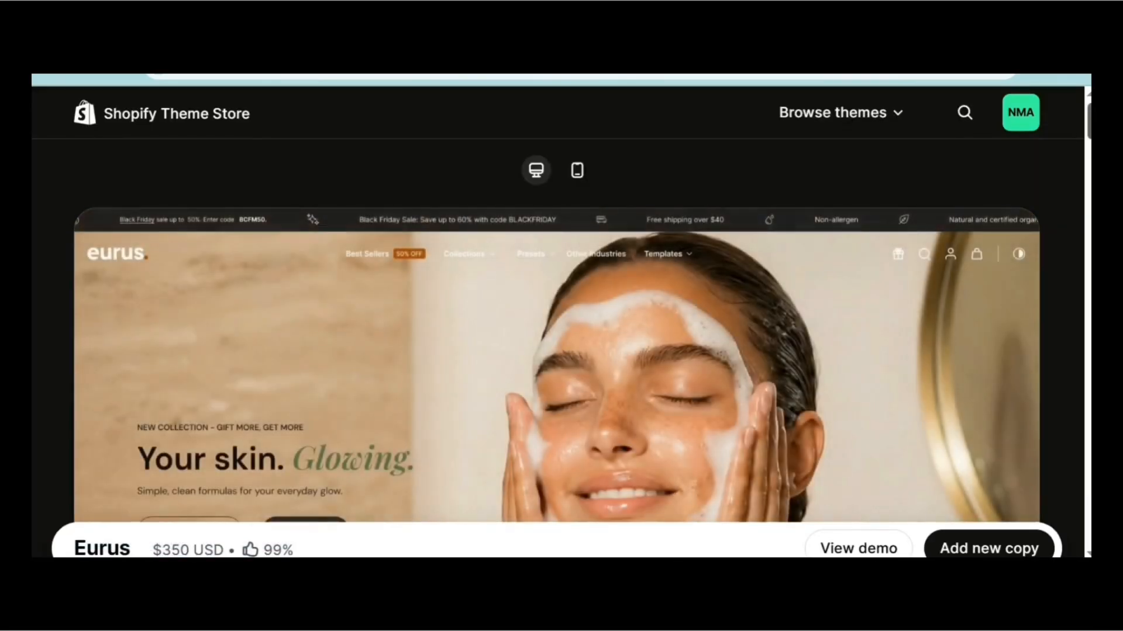
scroll(558, 348, "down", 5)
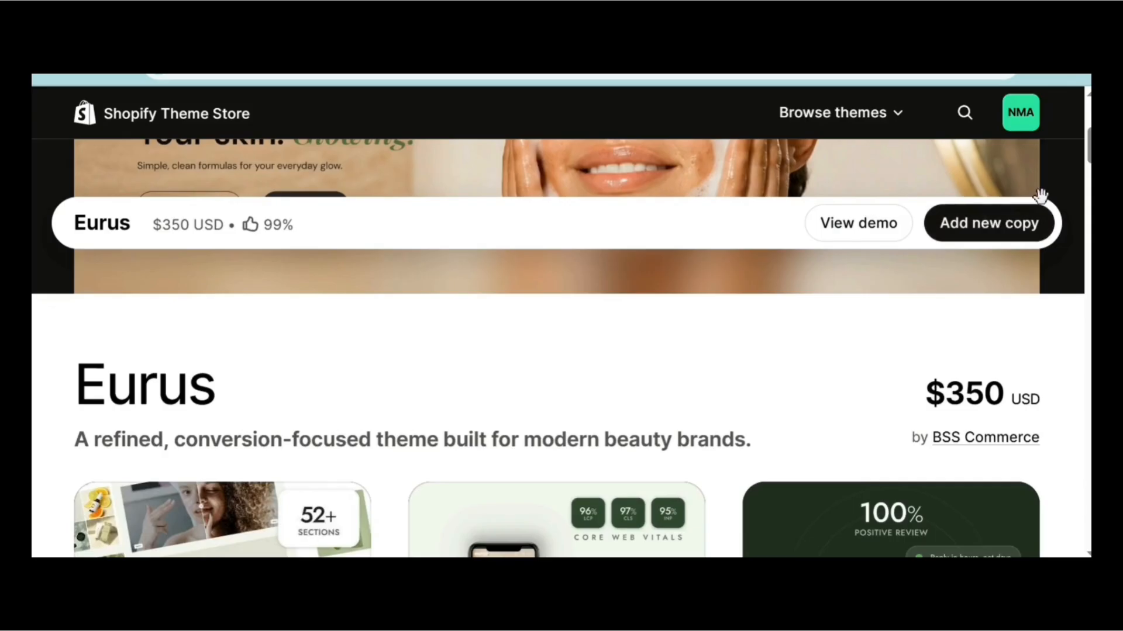
scroll(561, 322, "down", 10)
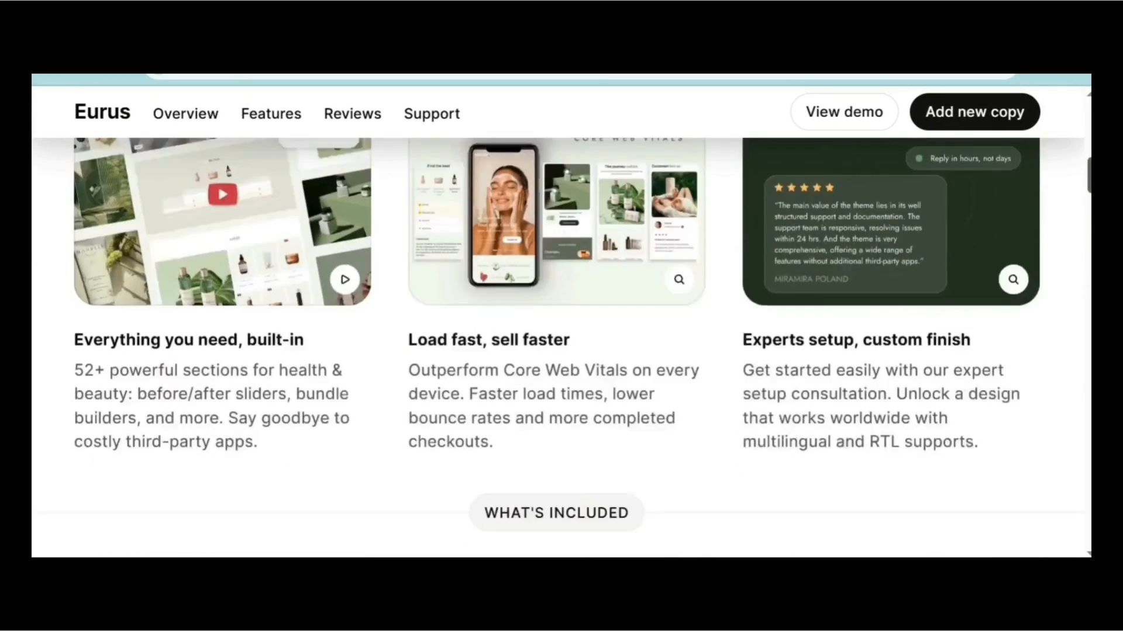
scroll(561, 321, "down", 10)
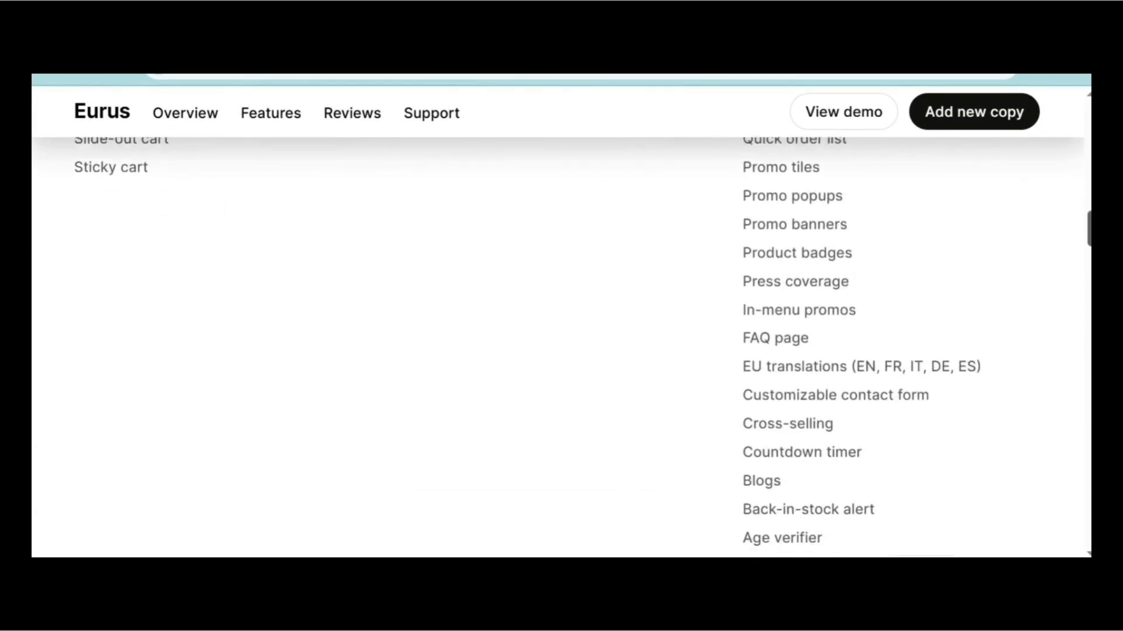
scroll(561, 322, "down", 10)
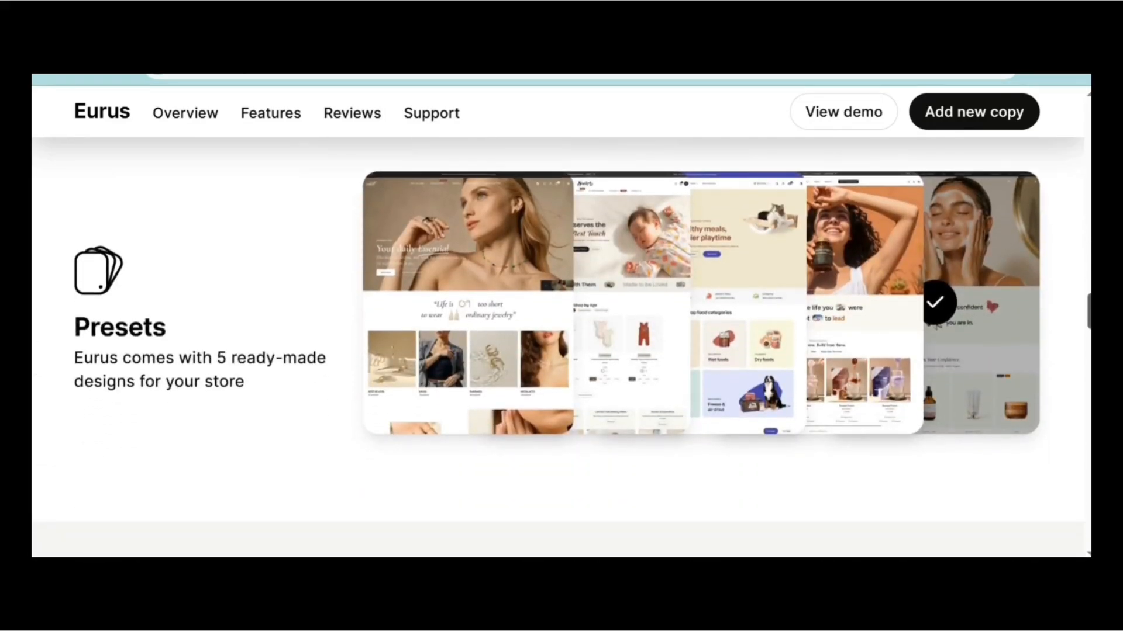
scroll(561, 322, "down", 10)
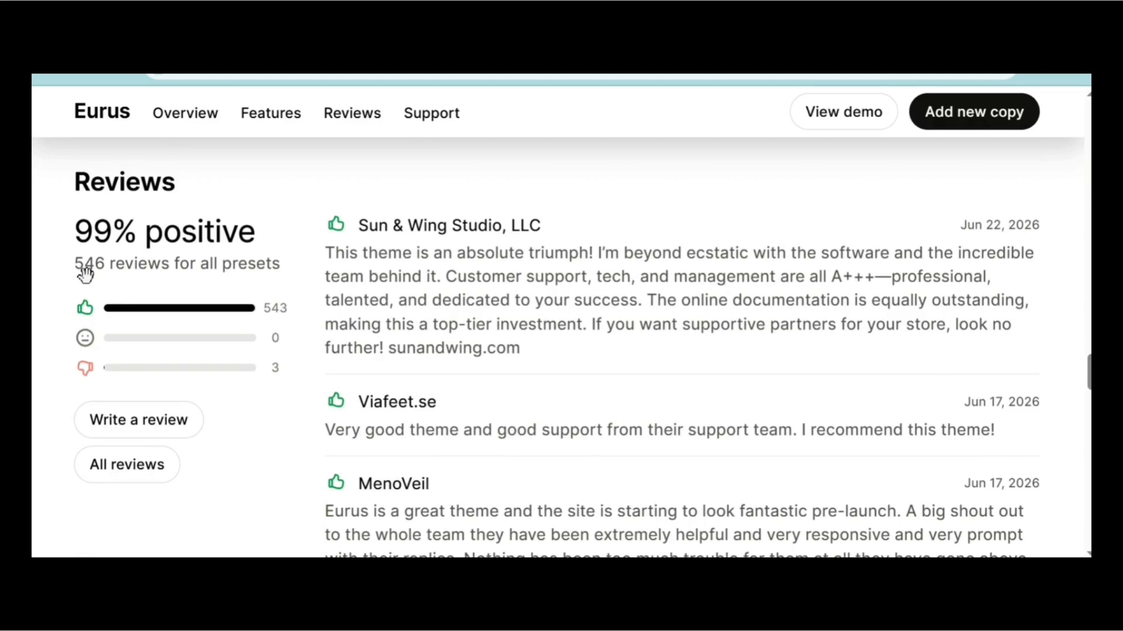
Check the Eurus Reviews section: 99% positive from 546 reviews across all presets.
left_click_drag(75, 265, 290, 286)
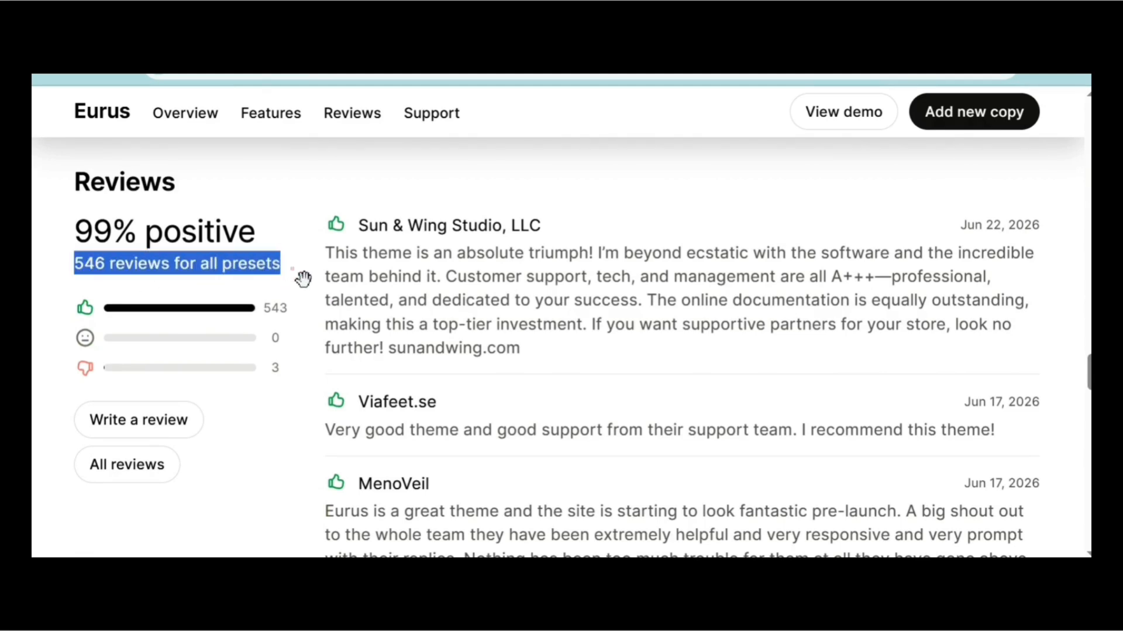
left_click(303, 279)
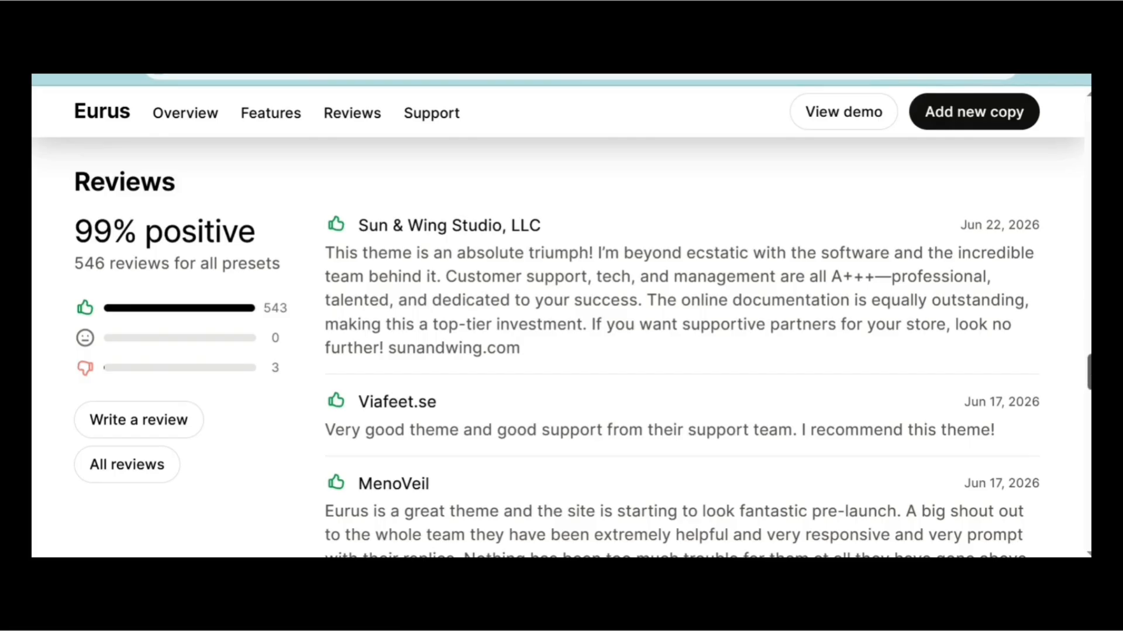
scroll(559, 349, "up", 1)
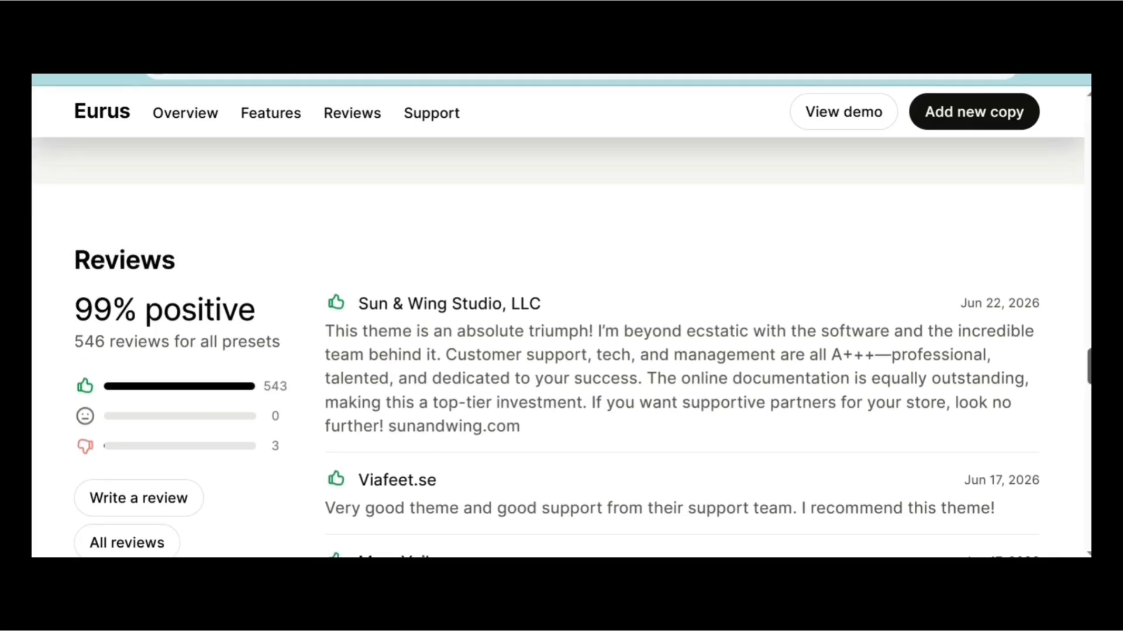
scroll(558, 349, "up", 10)
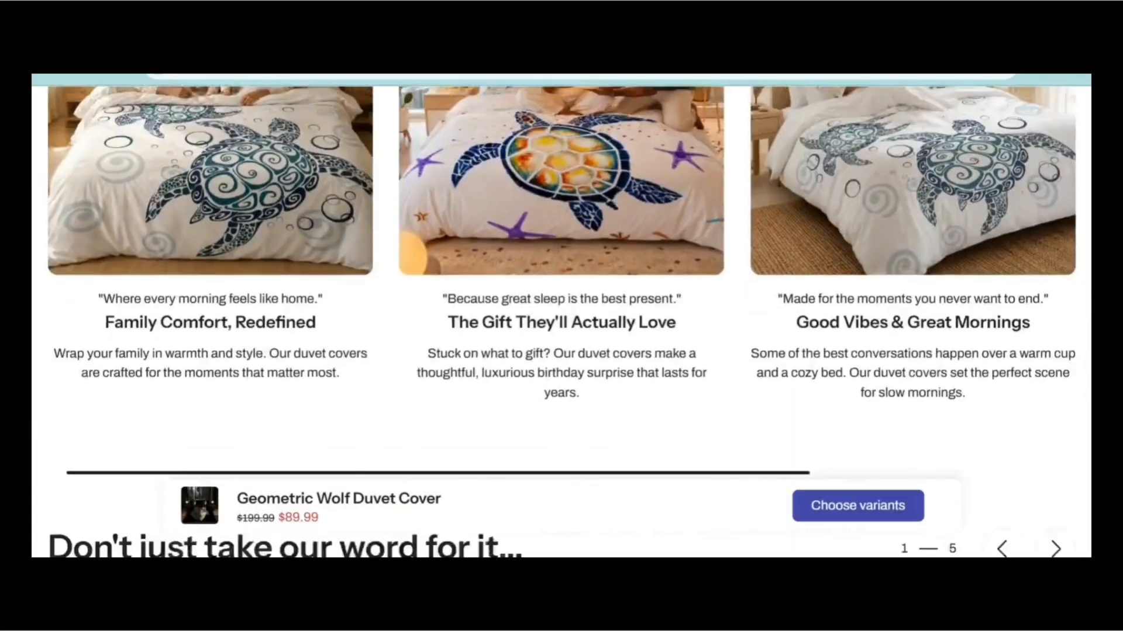
Scroll through the duvet-cover demo storefront's homepage.
scroll(558, 321, "down", 10)
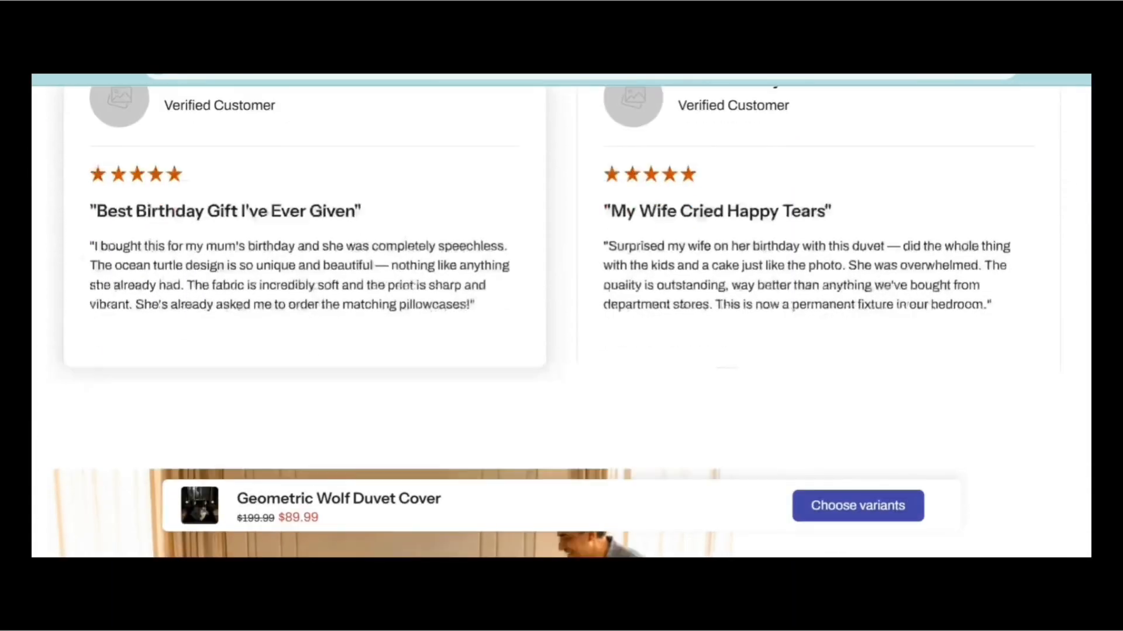
scroll(558, 322, "down", 15)
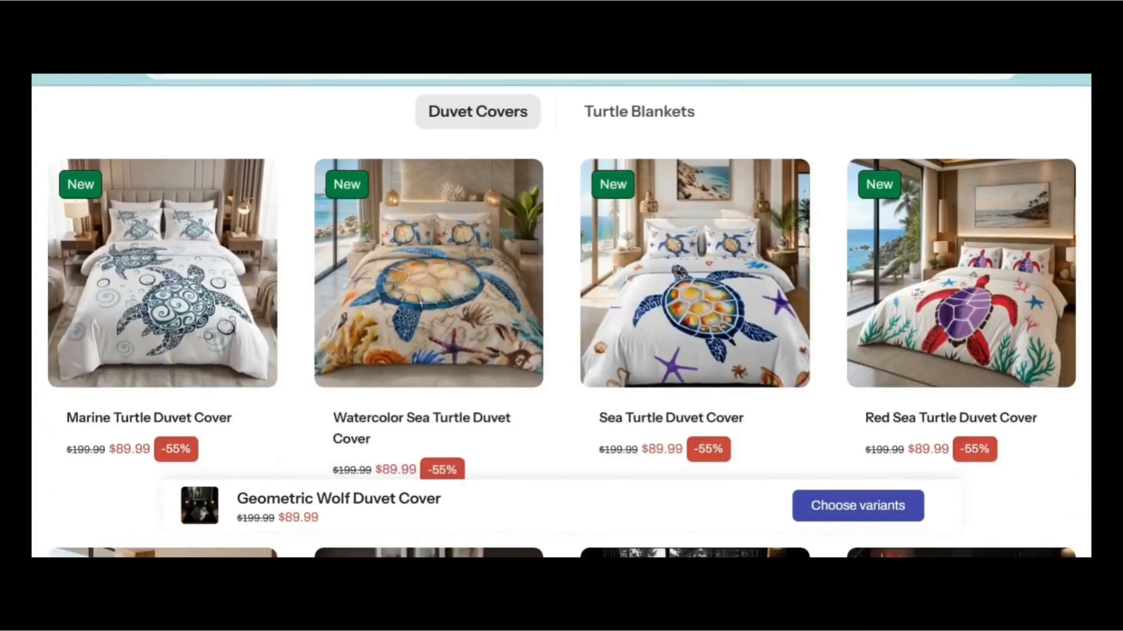
scroll(561, 322, "down", 15)
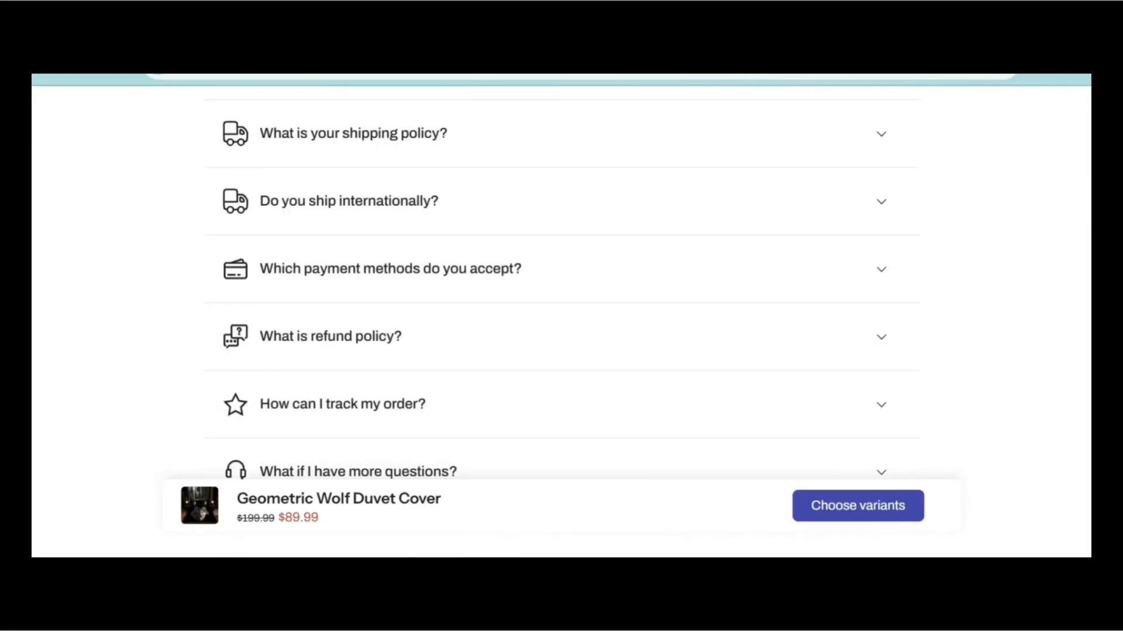
scroll(561, 321, "down", 10)
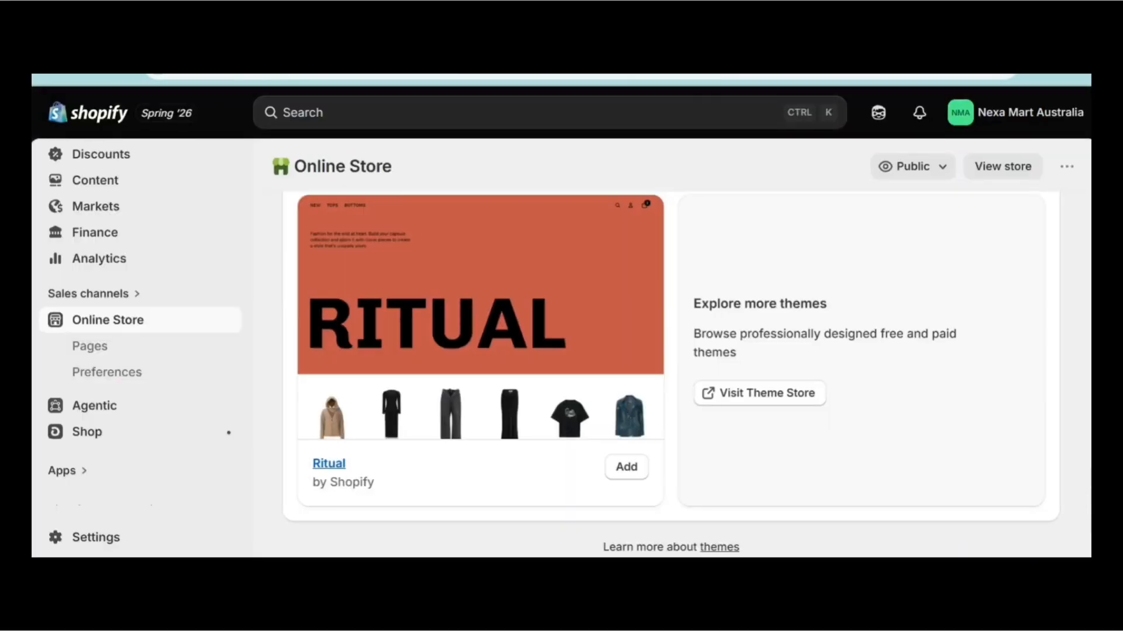
Scroll up to the active Breath theme and open it in the theme editor.
scroll(671, 375, "up", 10)
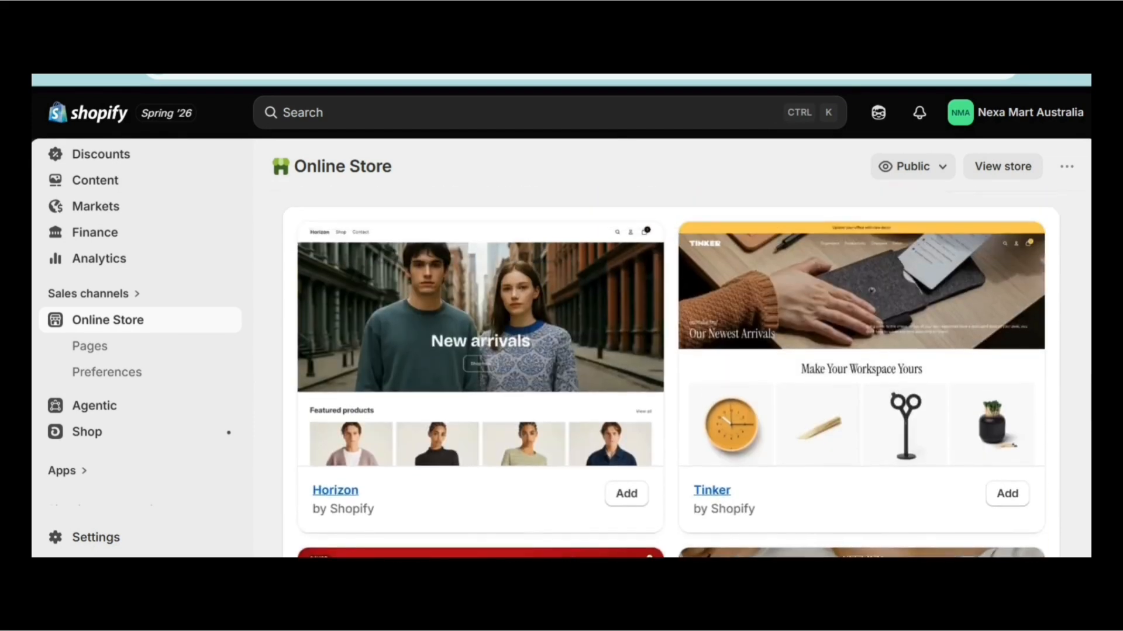
scroll(671, 374, "up", 1)
scroll(671, 374, "up", 7)
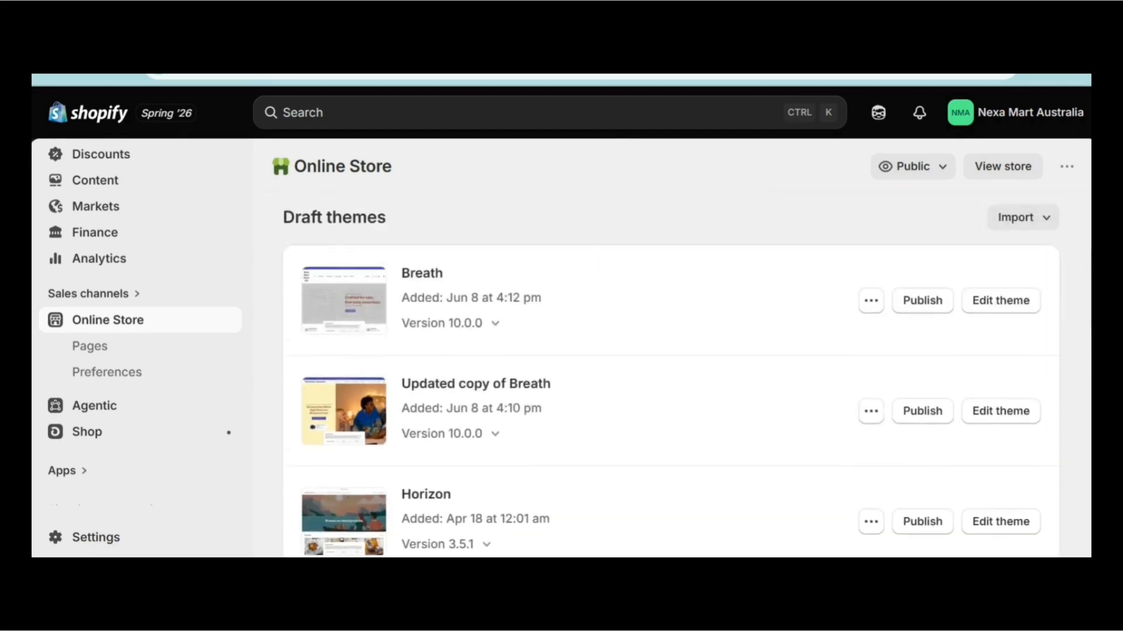
scroll(670, 374, "up", 3)
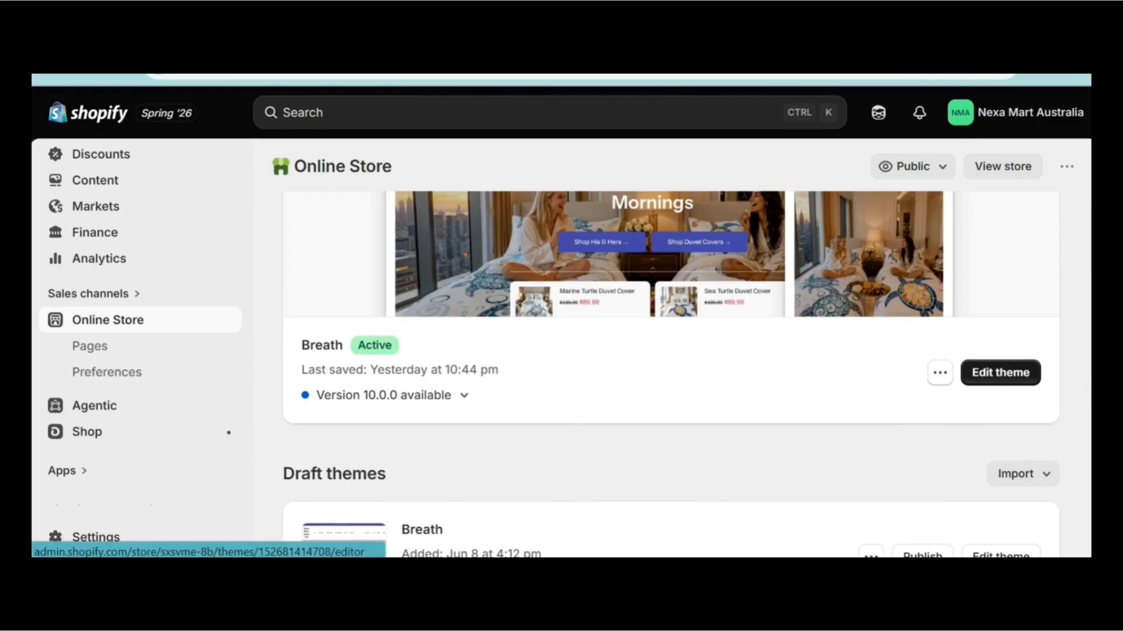
left_click(1001, 374)
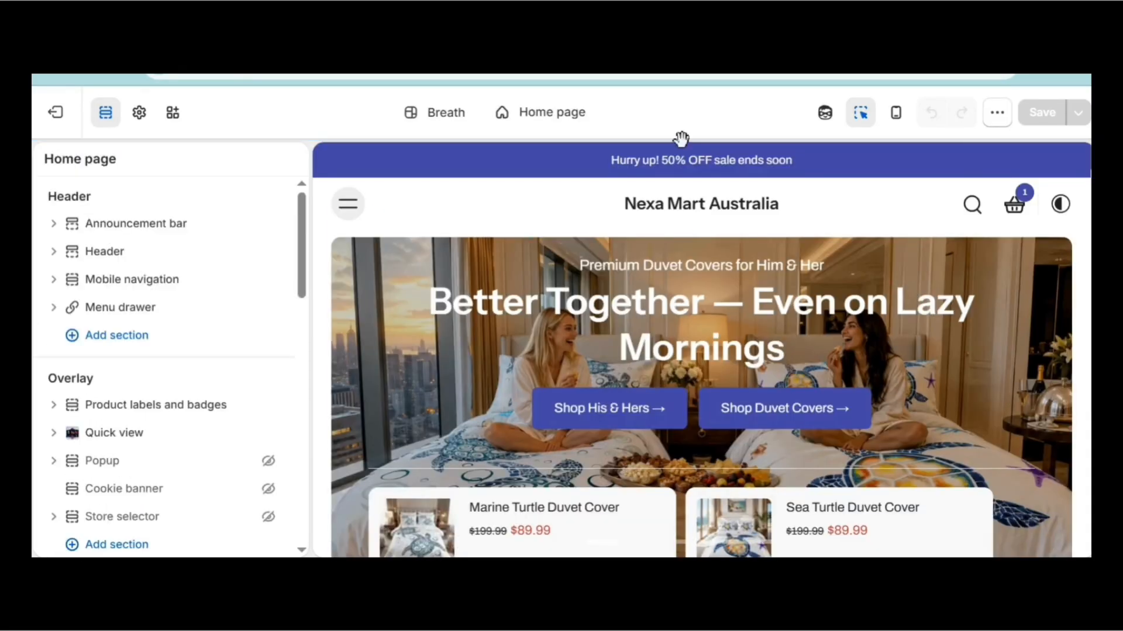
left_click(139, 113)
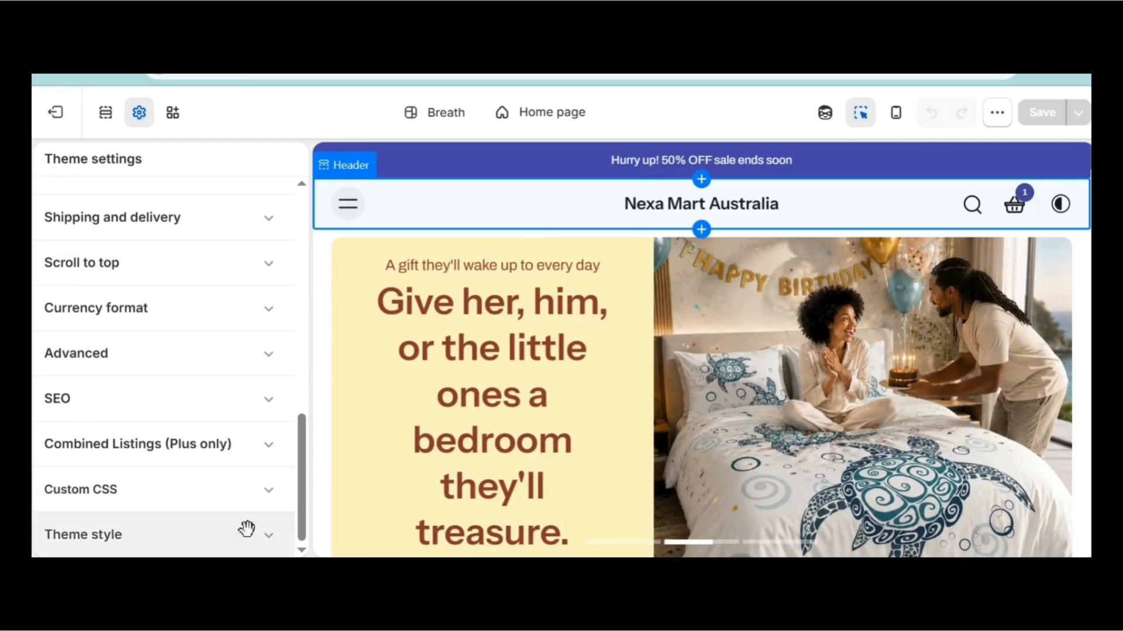
left_click(163, 535)
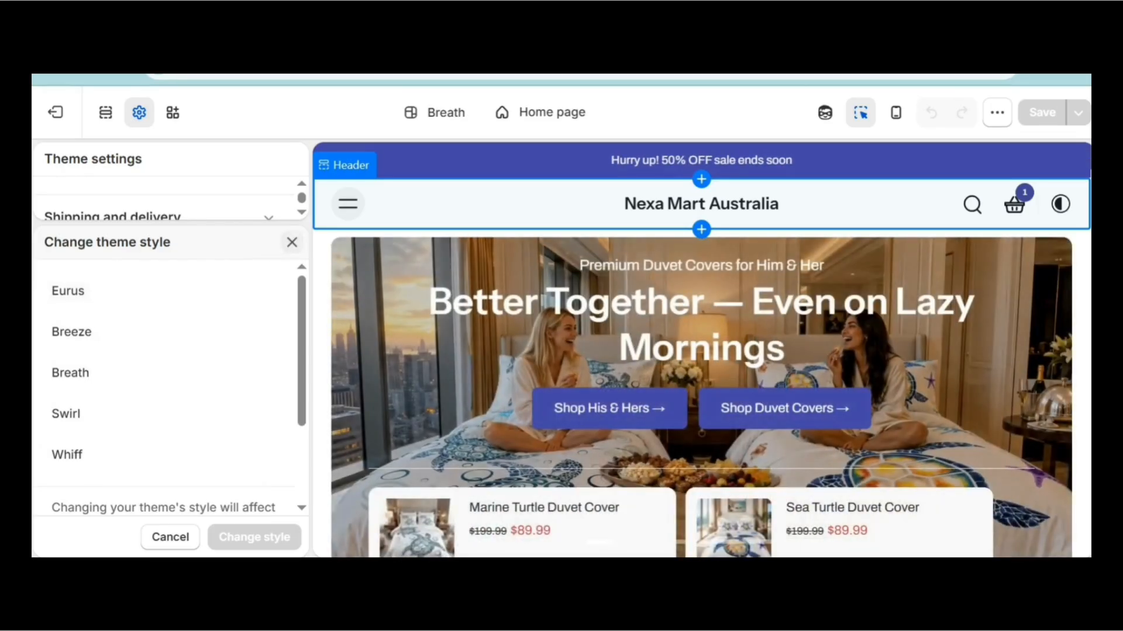
left_click(291, 242)
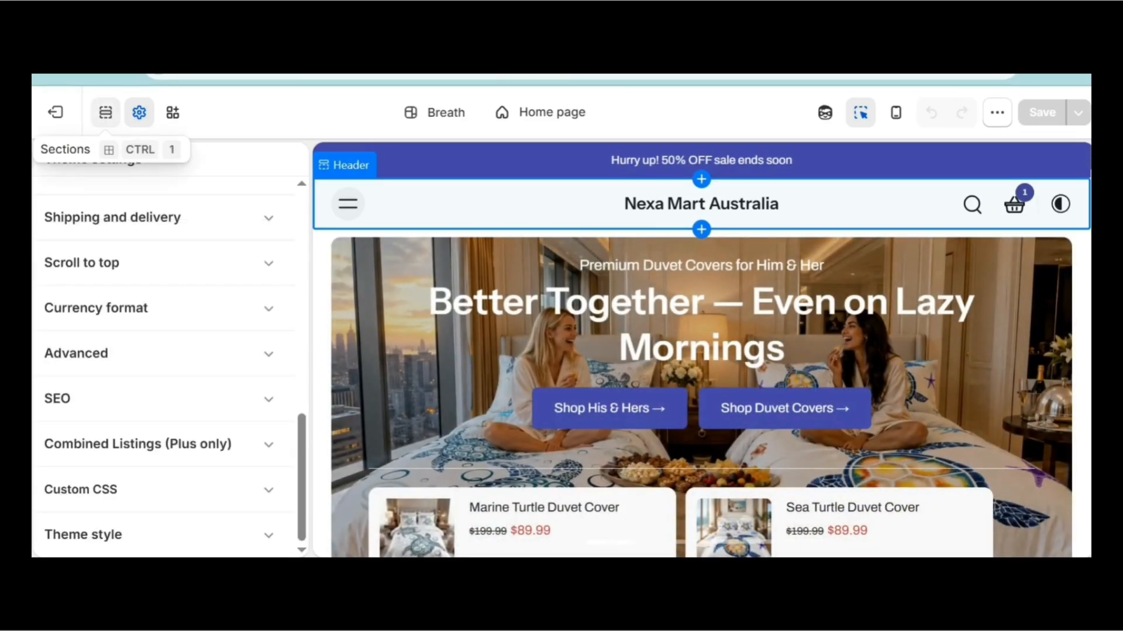
left_click(105, 112)
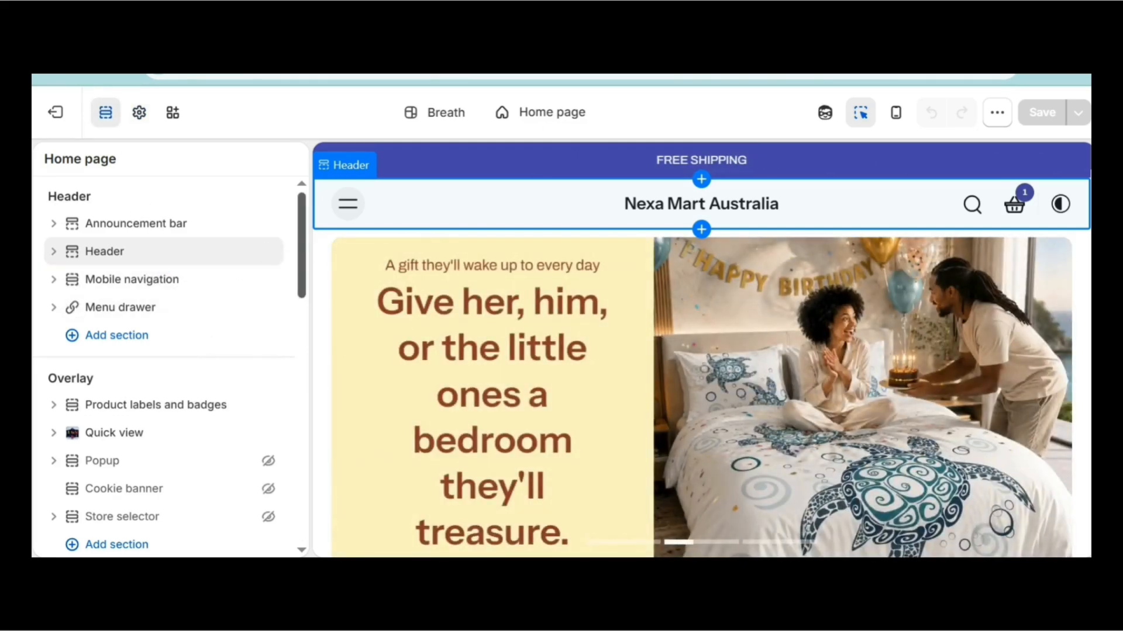
scroll(310, 257, "down", 5)
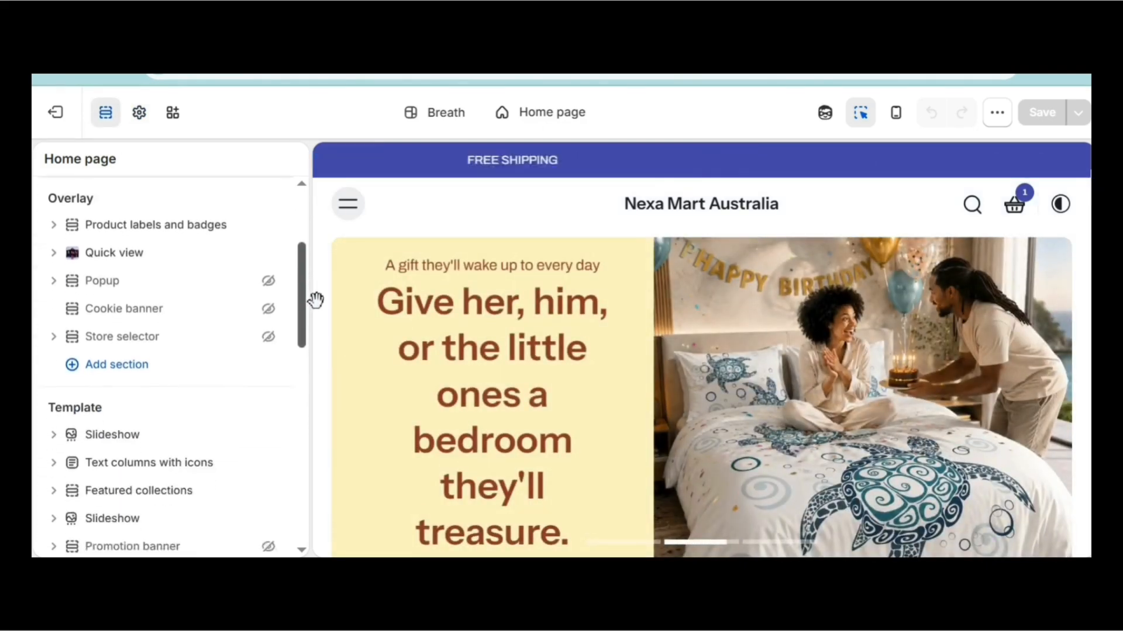
scroll(316, 274, "up", 5)
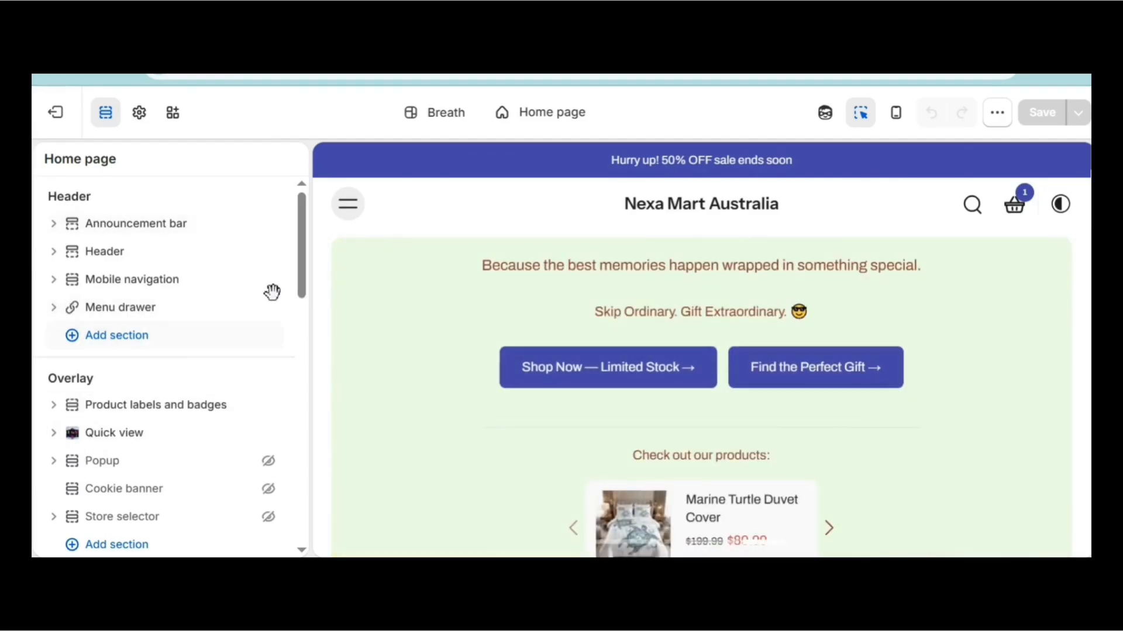
mouse_move(303, 281)
left_mouse_down()
mouse_move(307, 392)
mouse_move(313, 263)
left_mouse_up()
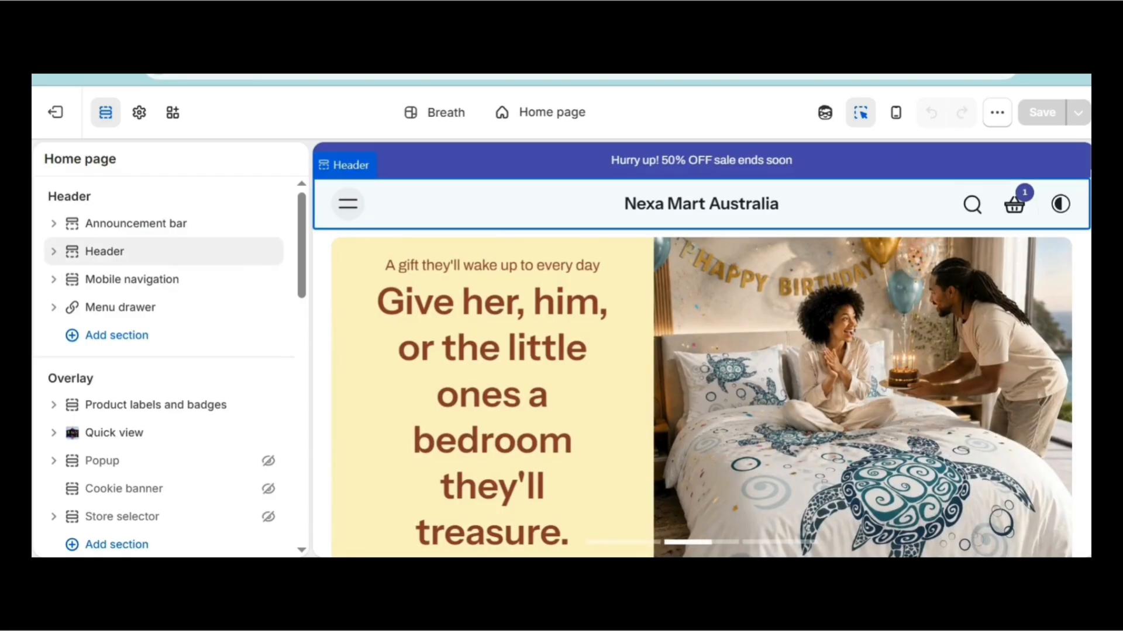
left_click(351, 214)
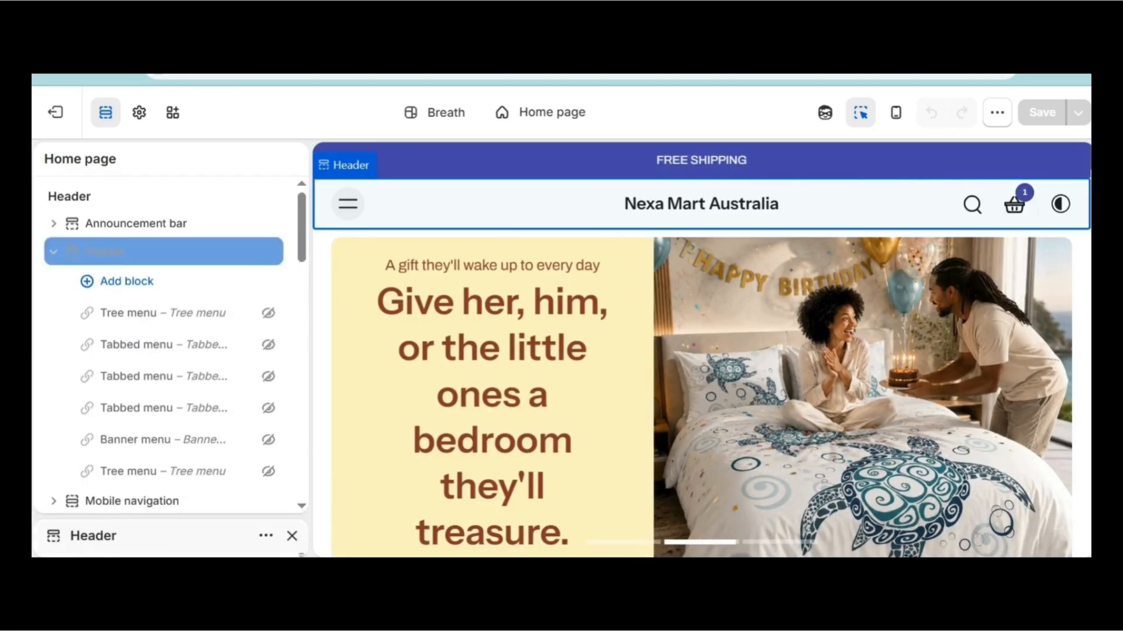
left_click(822, 168)
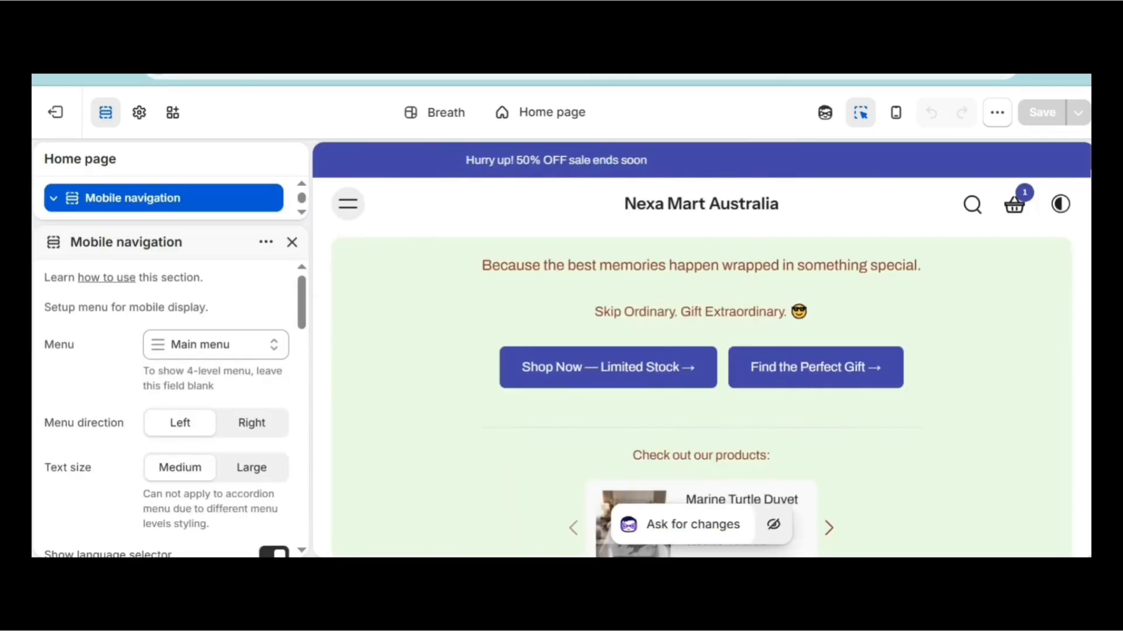
left_click(822, 167)
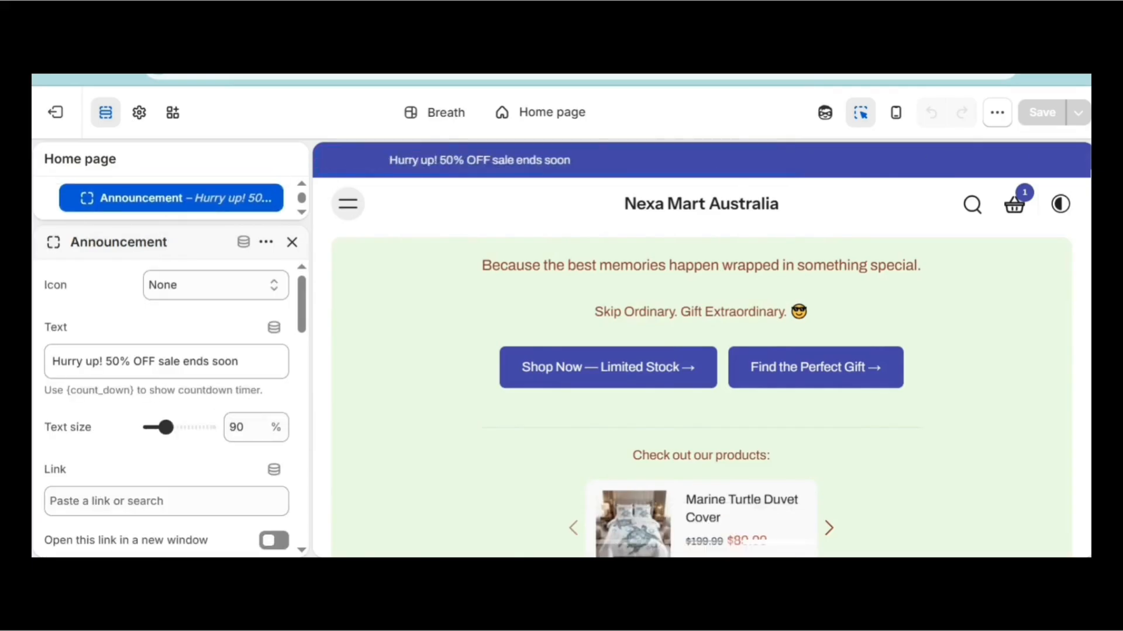
left_click(822, 166)
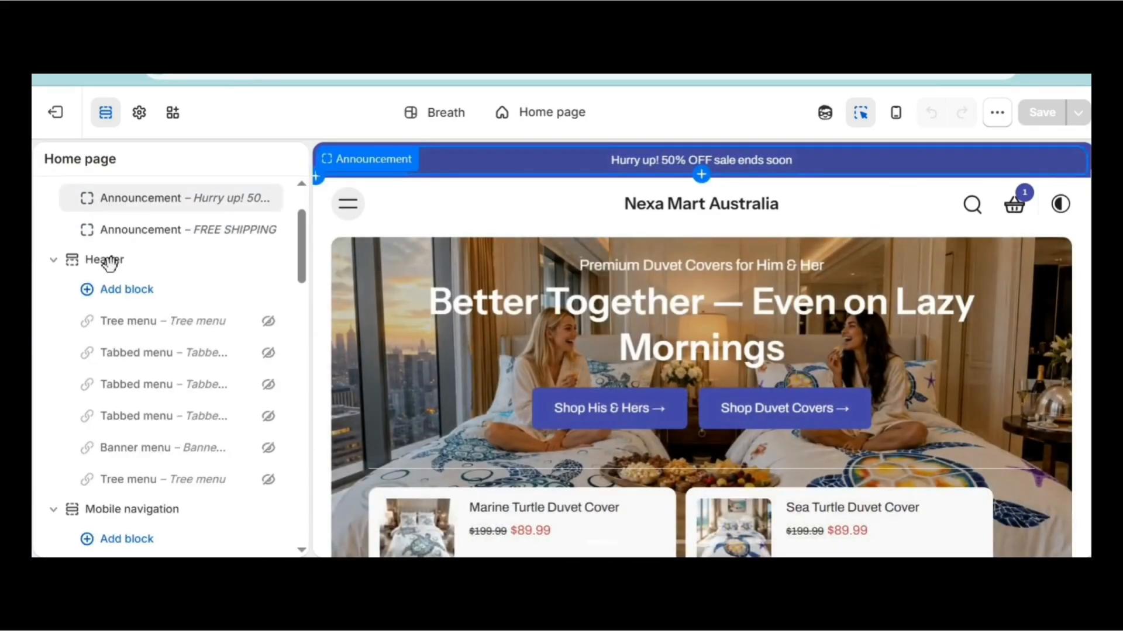
left_click(53, 260)
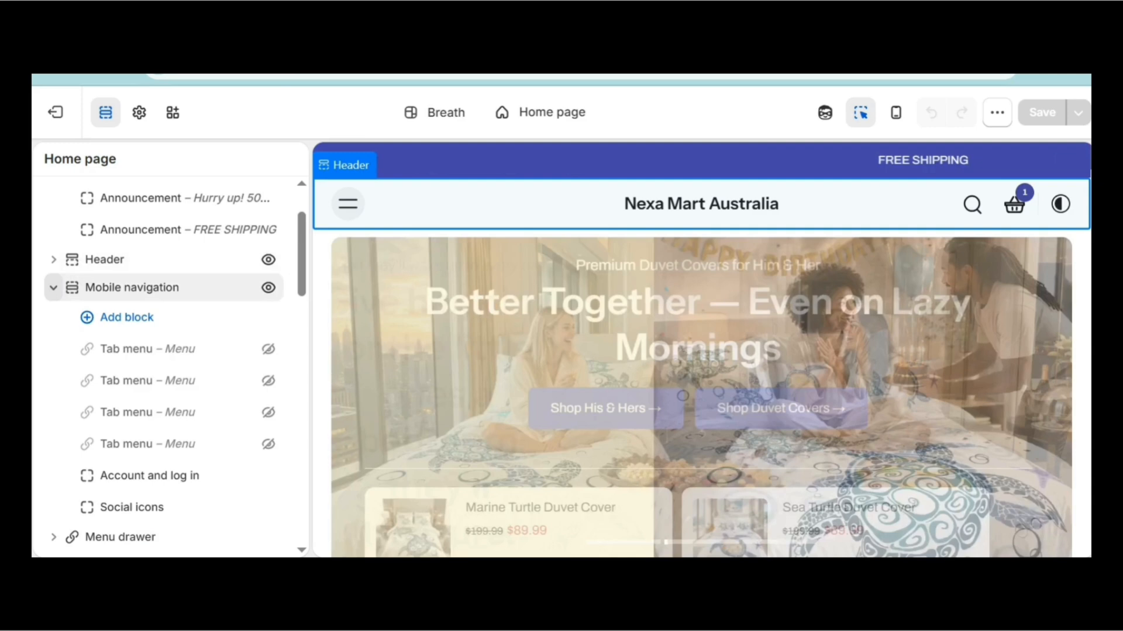
left_click(53, 287)
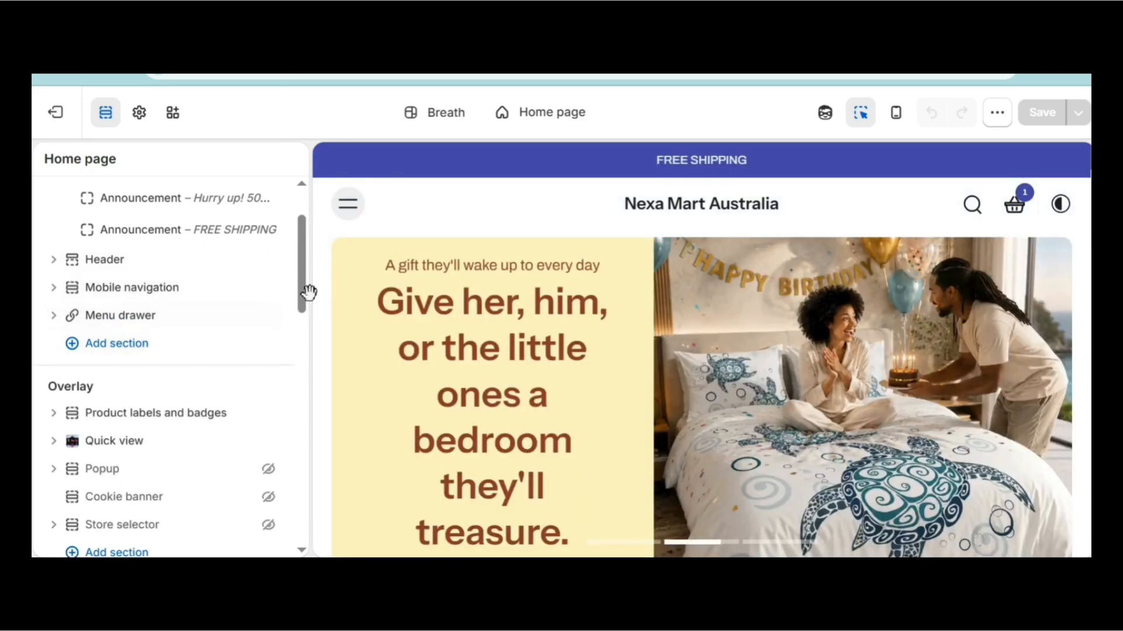
scroll(313, 303, "down", 3)
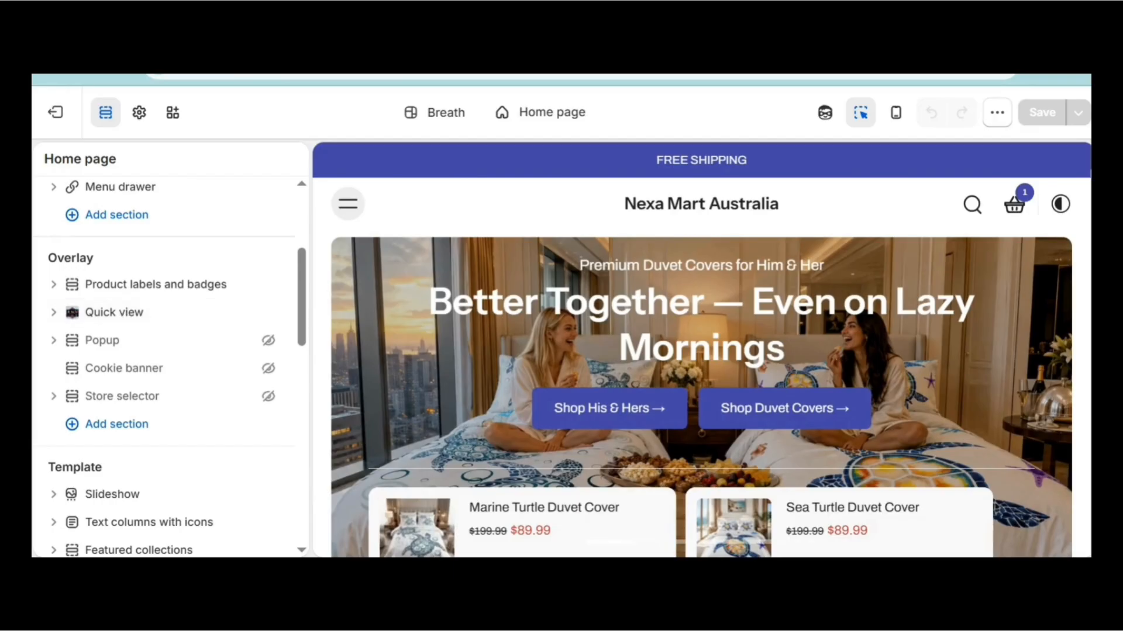
scroll(313, 353, "down", 5)
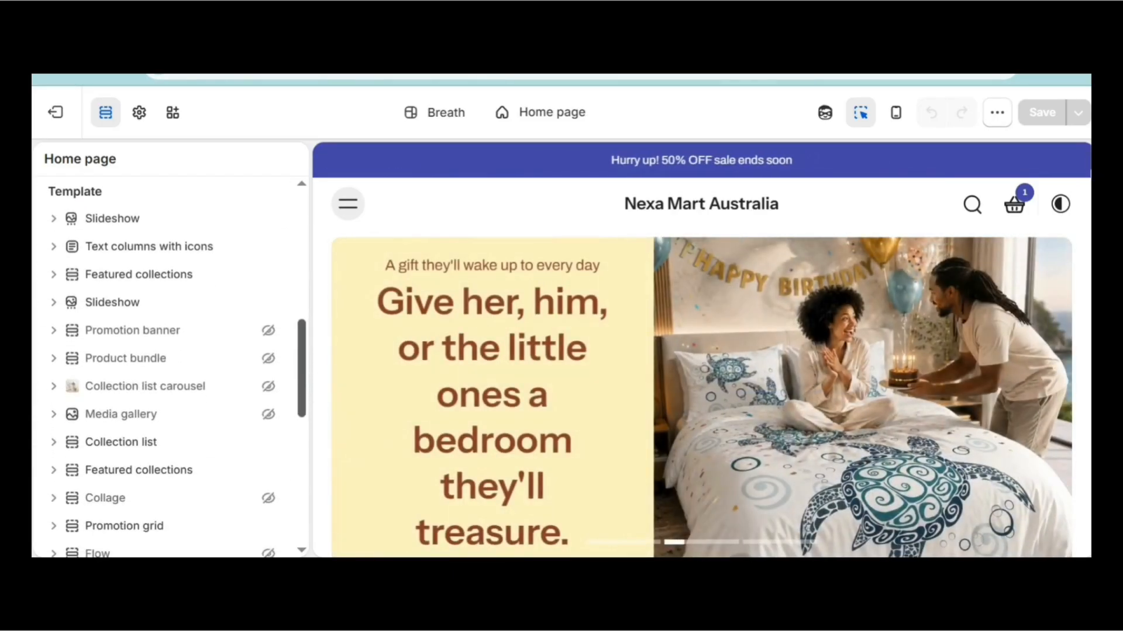
left_click_drag(205, 245, 124, 204)
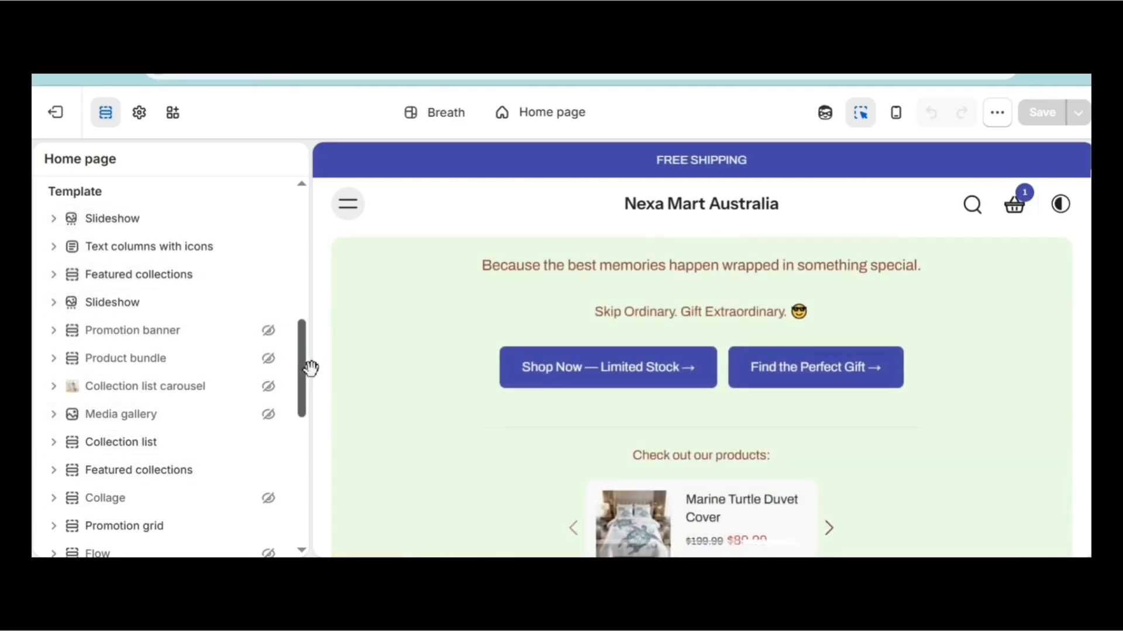
left_click_drag(309, 372, 310, 496)
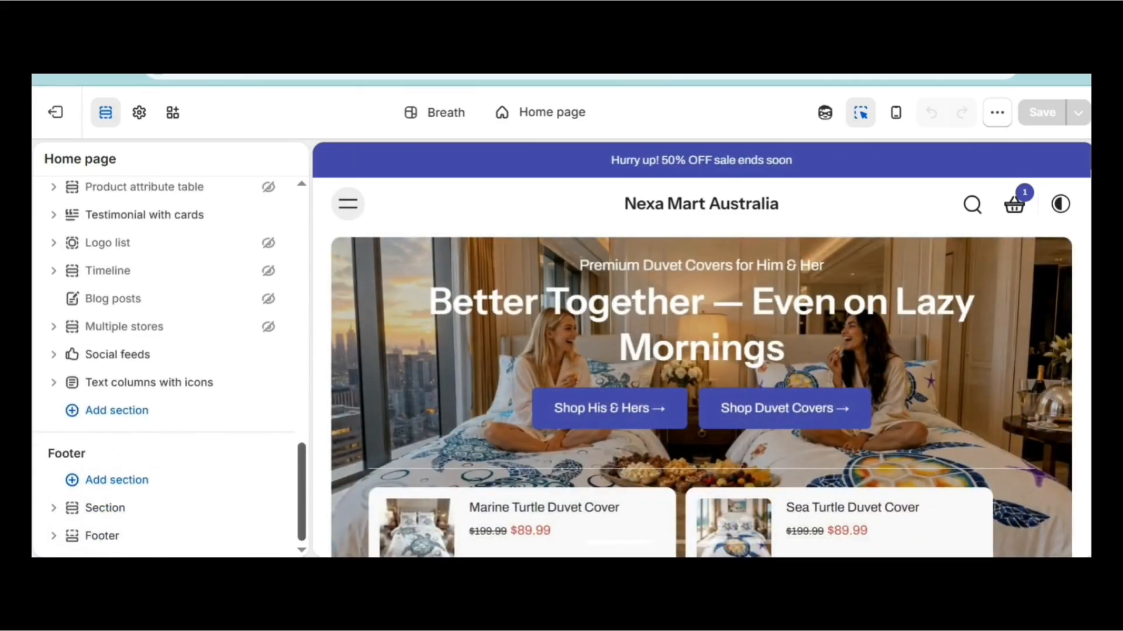
left_click_drag(304, 494, 312, 283)
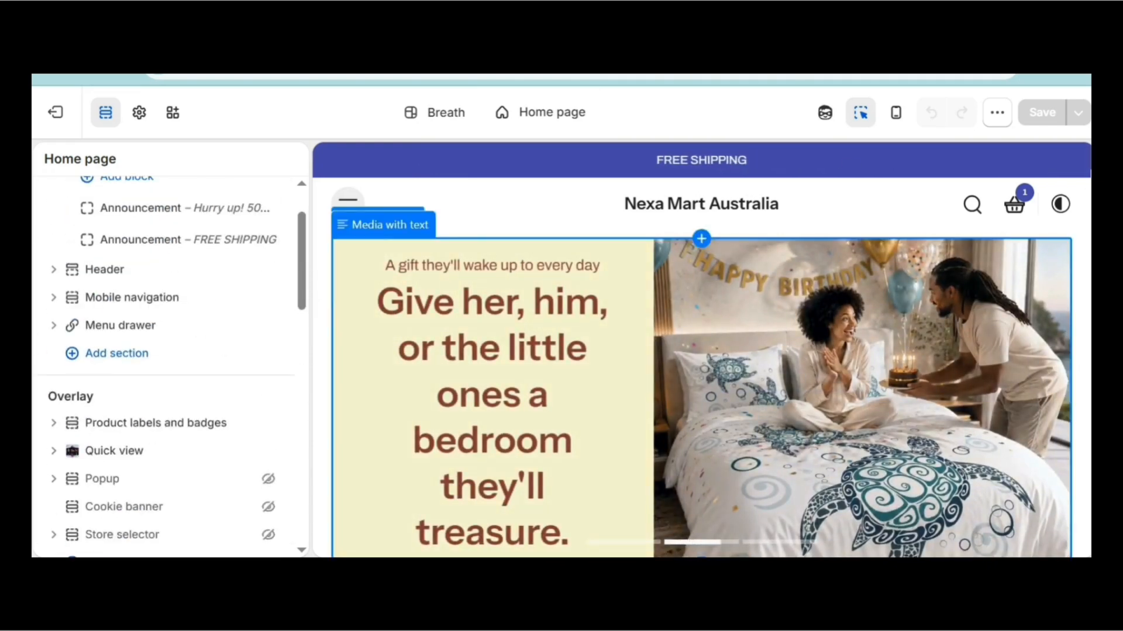
scroll(701, 350, "down", 10)
scroll(701, 350, "up", 10)
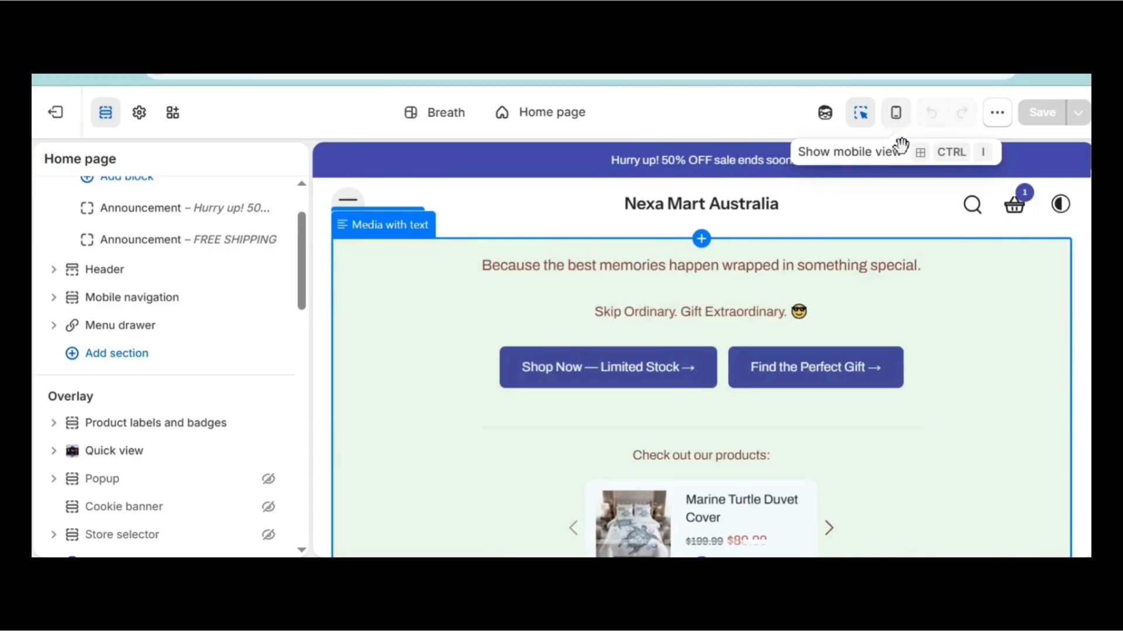
left_click(895, 112)
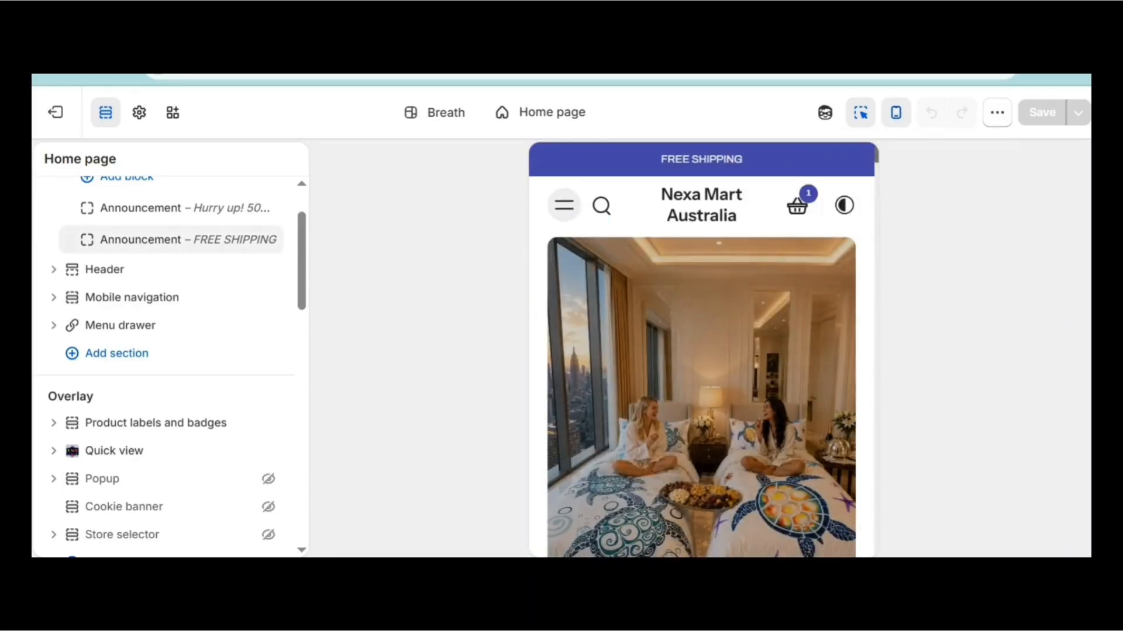
scroll(702, 350, "down", 5)
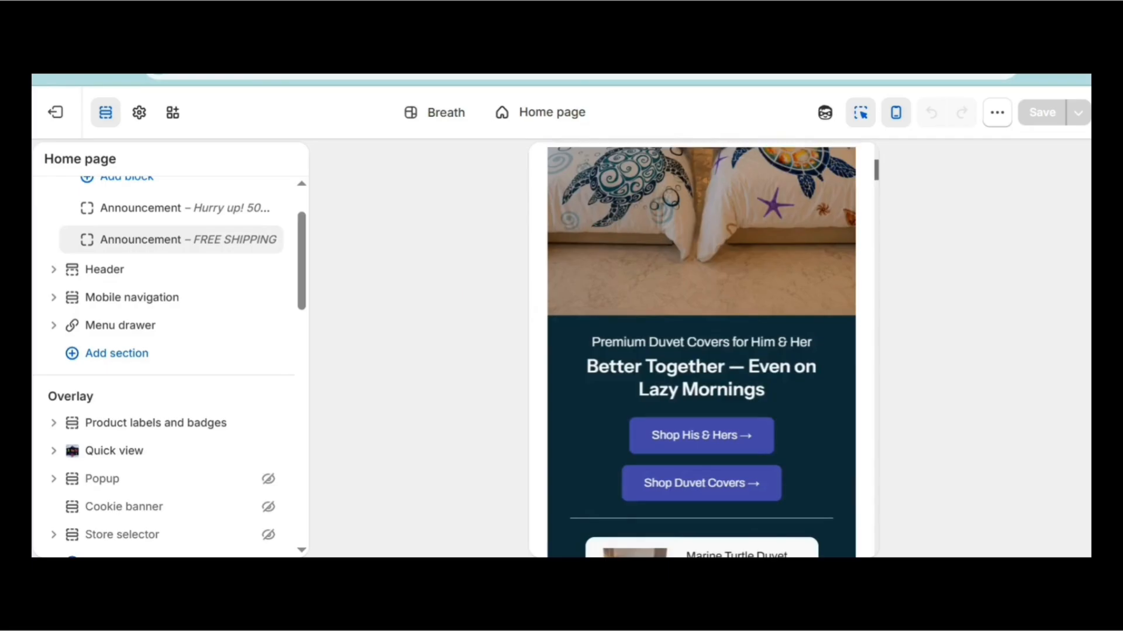
left_click_drag(876, 169, 895, 142)
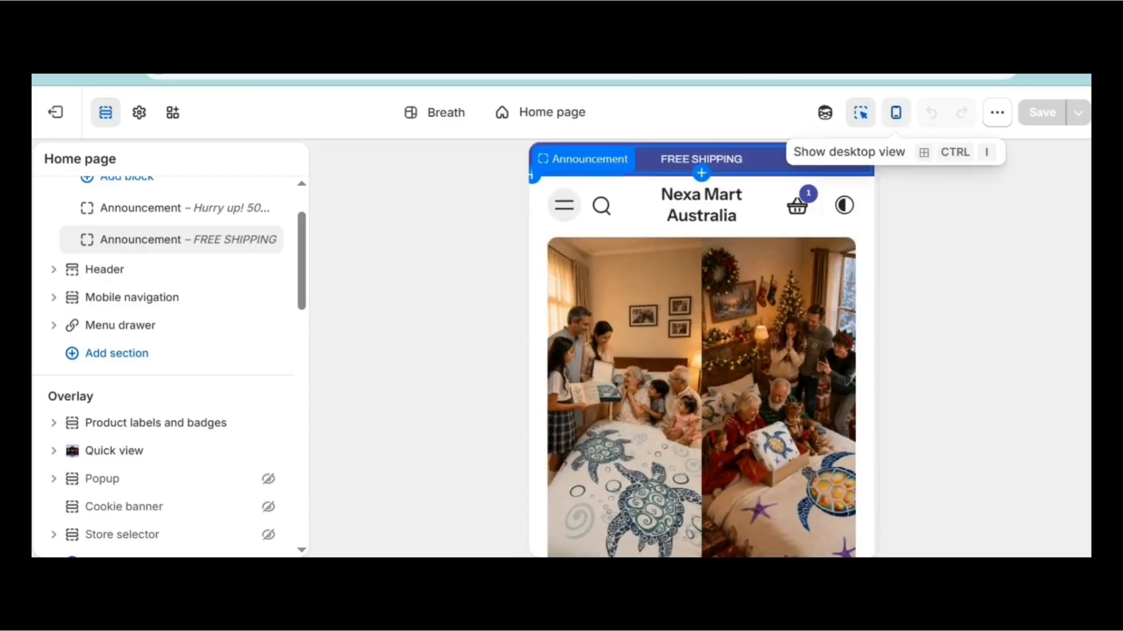
left_click(896, 112)
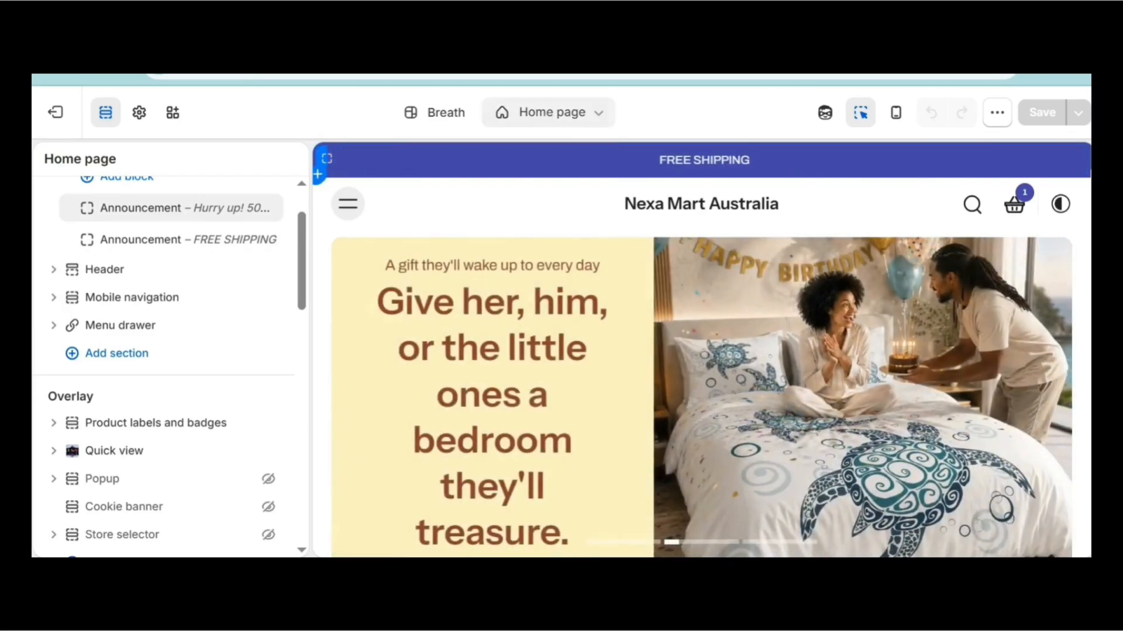
Switch the editor from Home page to the Products single-product template.
left_click(598, 114)
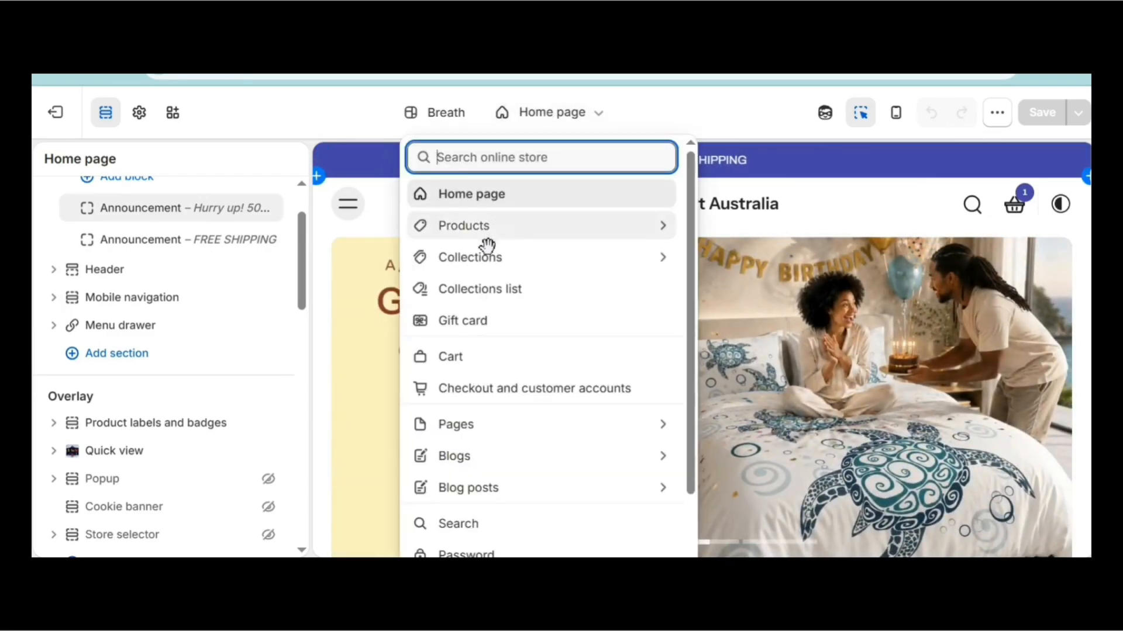
left_click(517, 228)
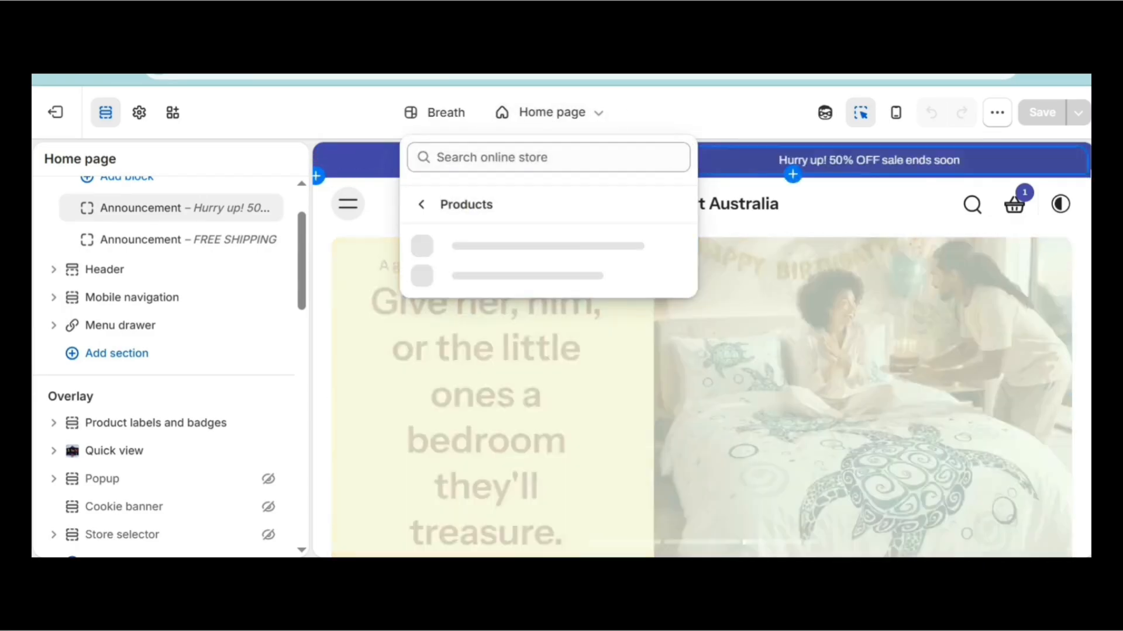
mouse_move(693, 301)
left_mouse_down()
mouse_move(702, 464)
mouse_move(703, 301)
left_mouse_up()
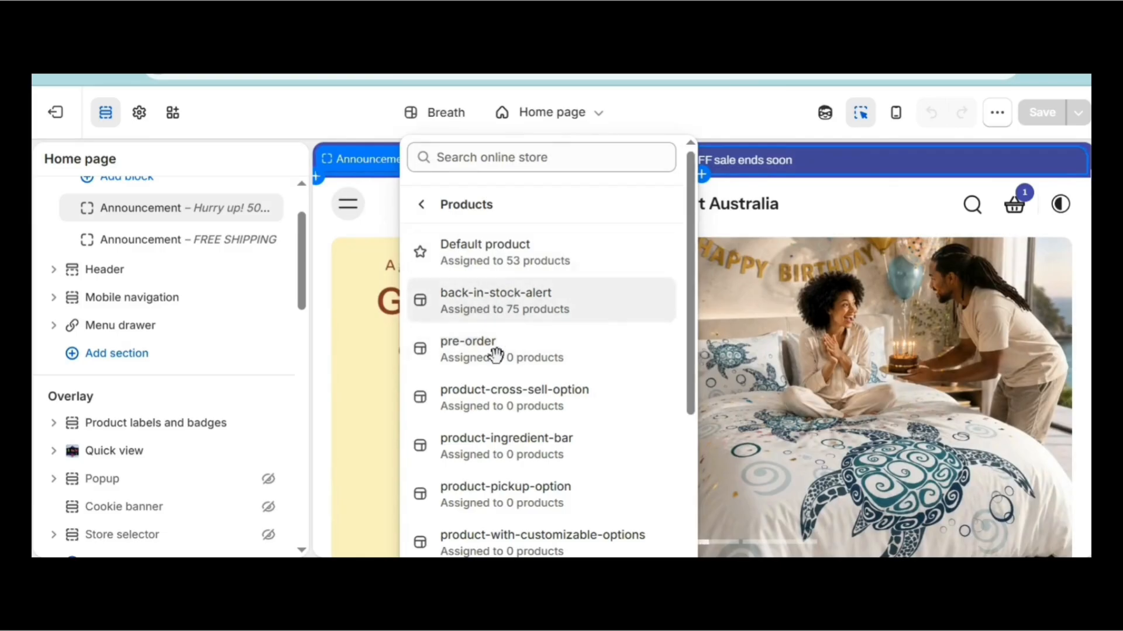
left_click_drag(693, 342, 642, 459)
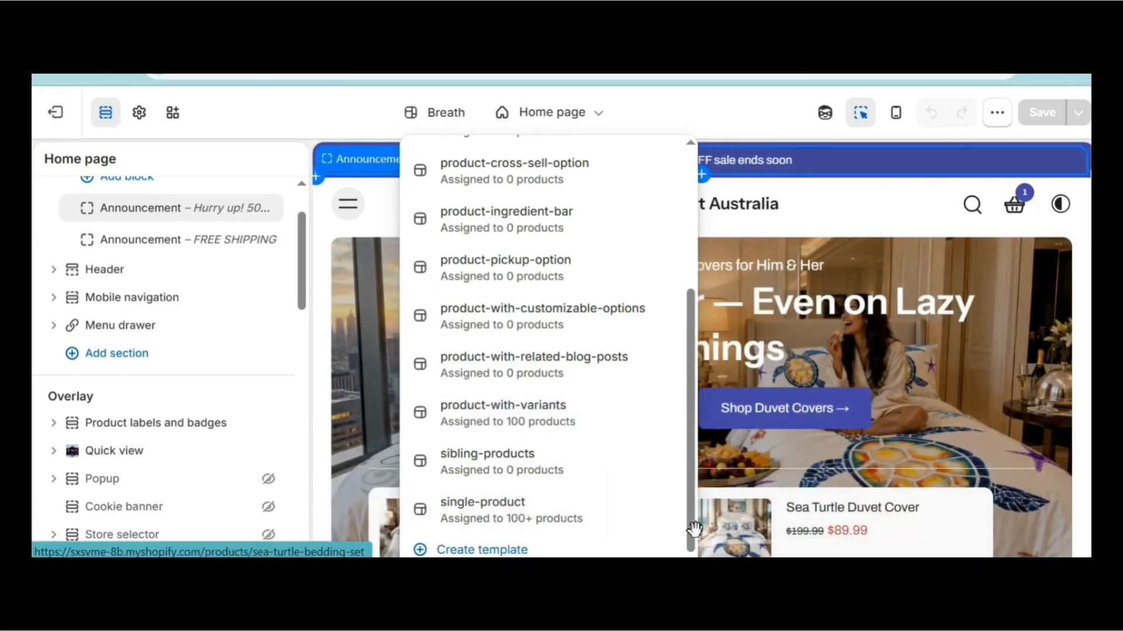
left_click_drag(694, 527, 707, 397)
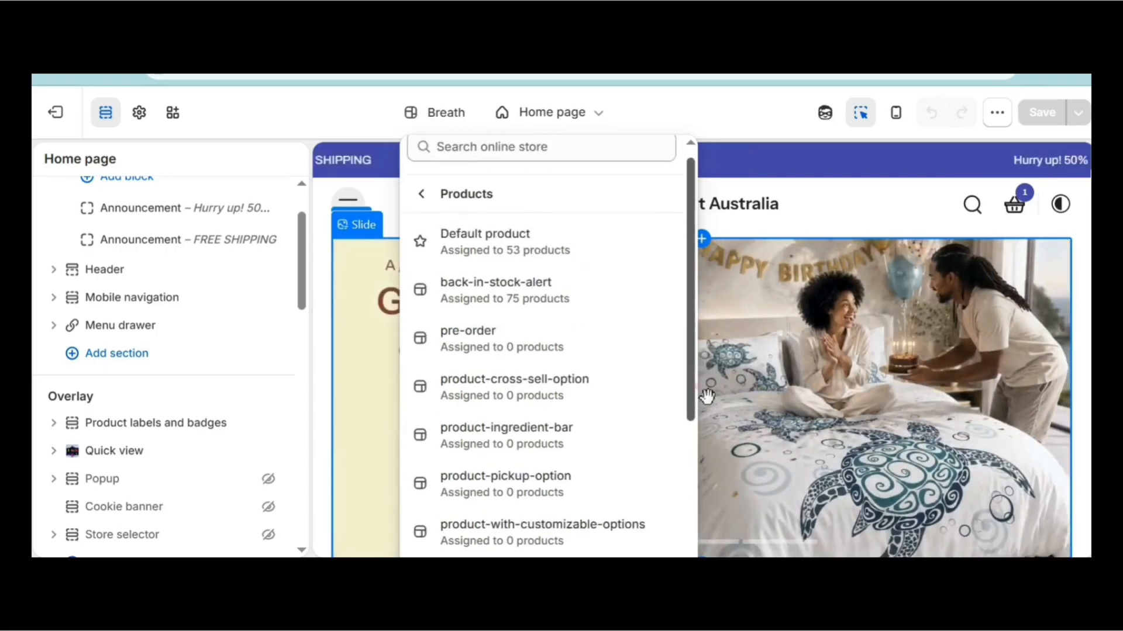
left_click_drag(696, 339, 700, 508)
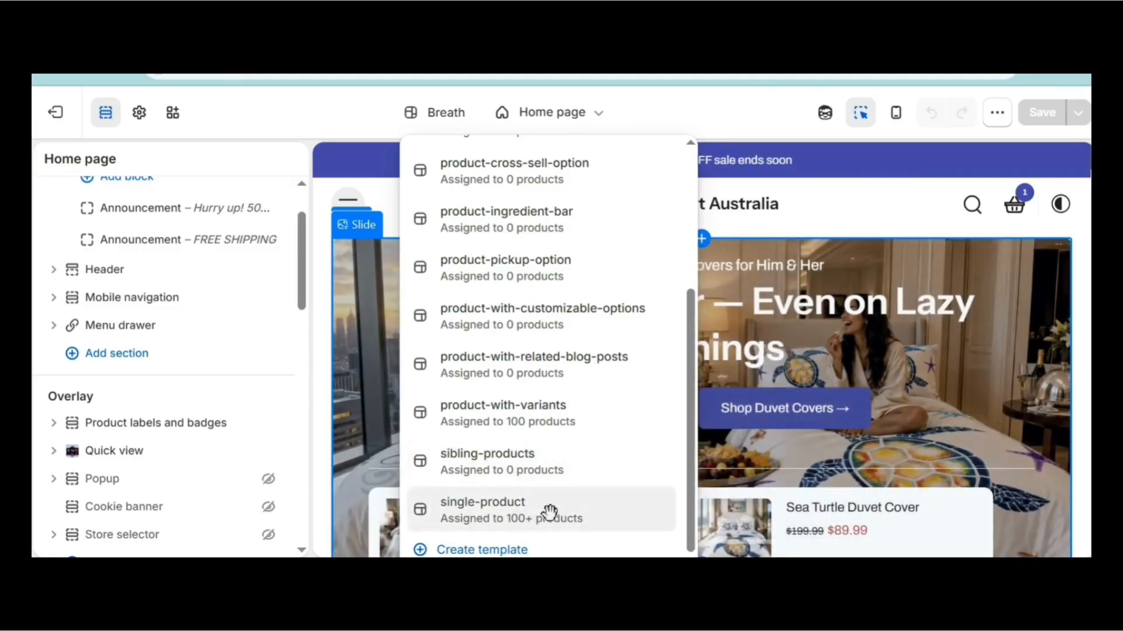
left_click(493, 515)
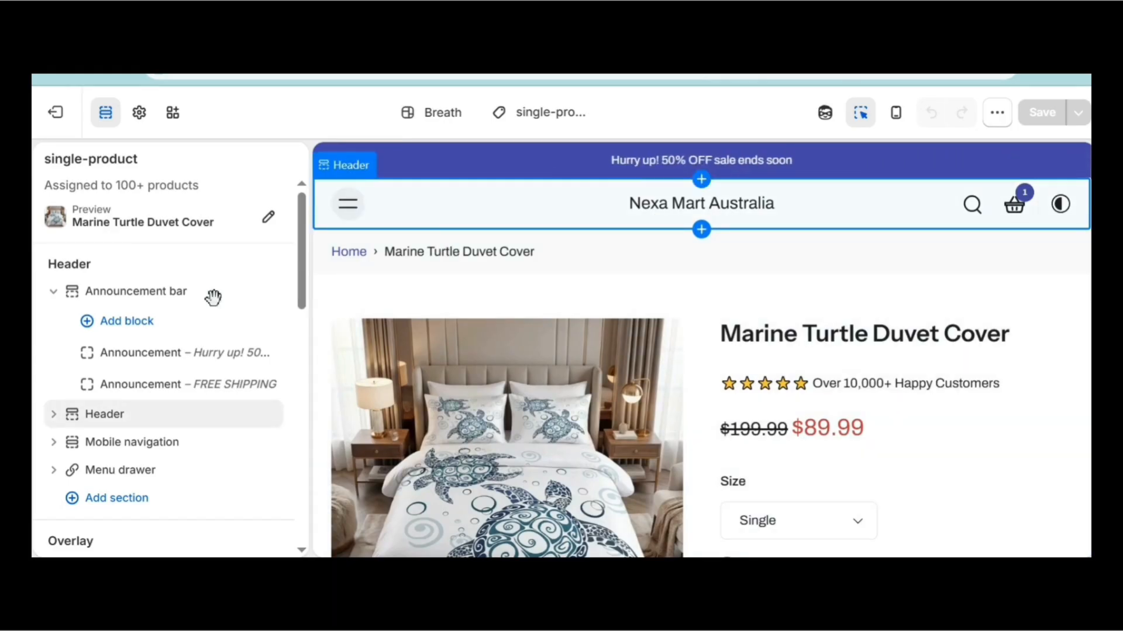
Collapse the Announcement bar's blocks and close the Product information settings.
left_click(53, 291)
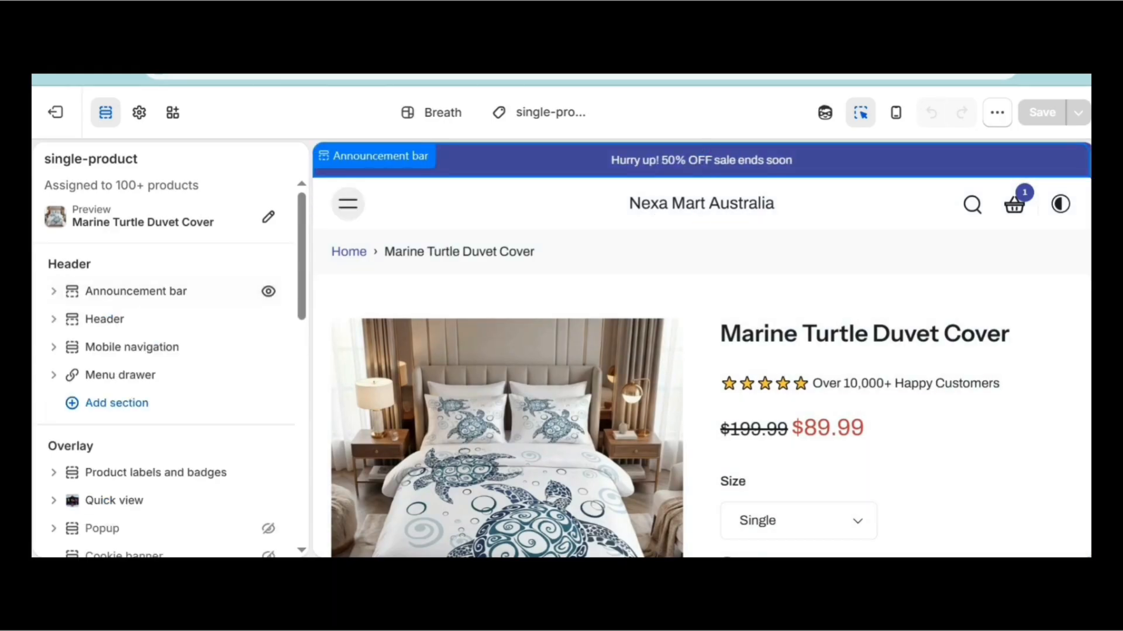
left_click_drag(304, 290, 314, 435)
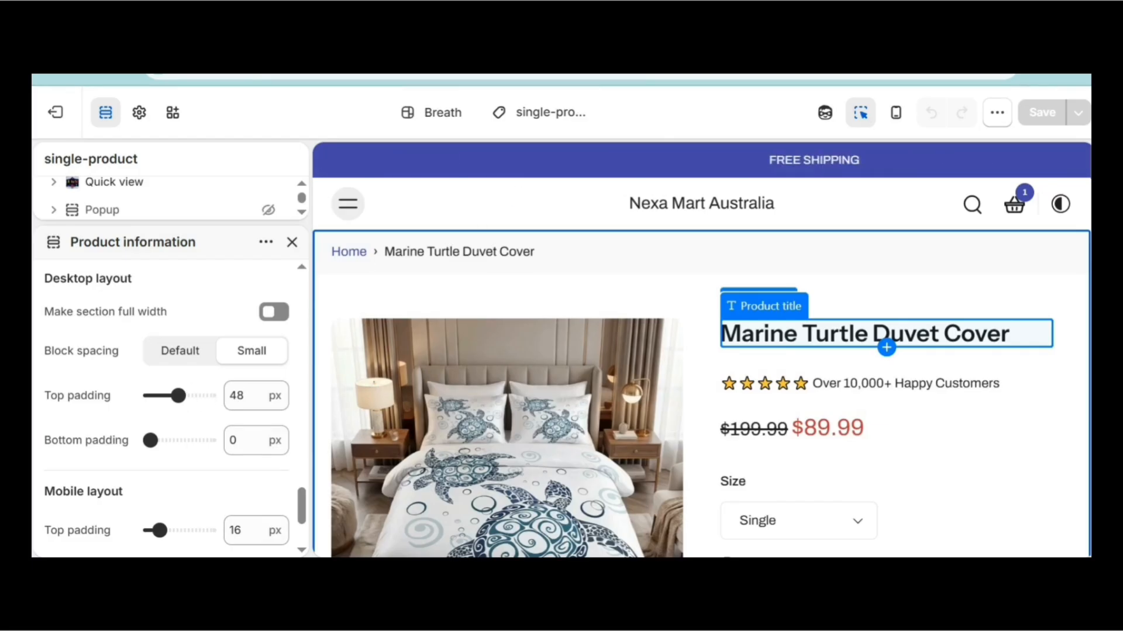
scroll(112, 301, "down", 3)
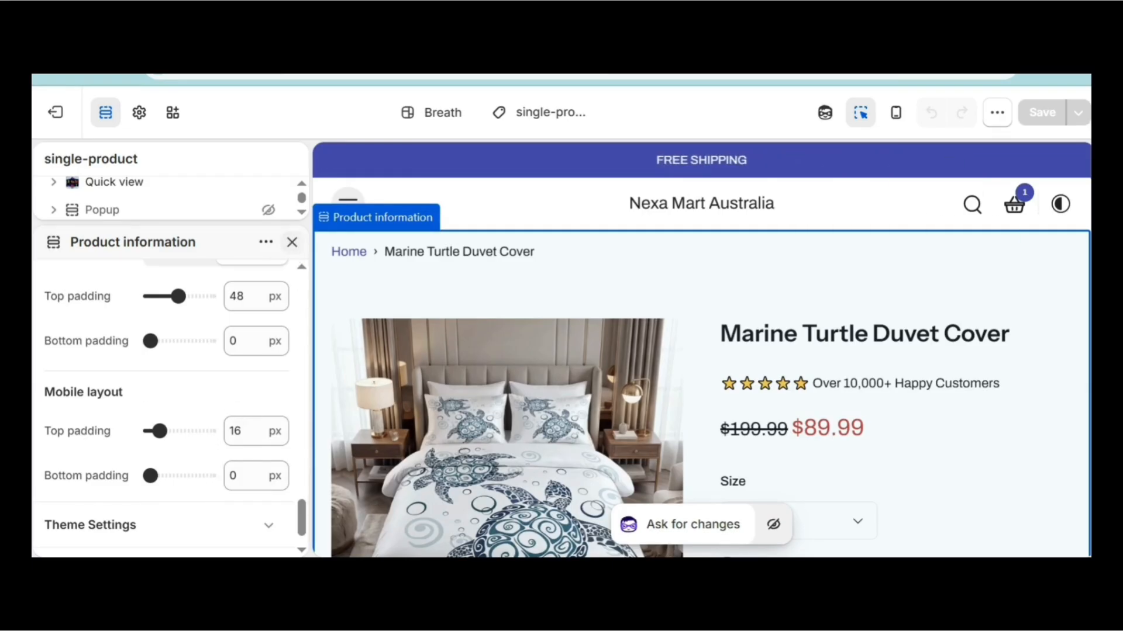
left_click(292, 242)
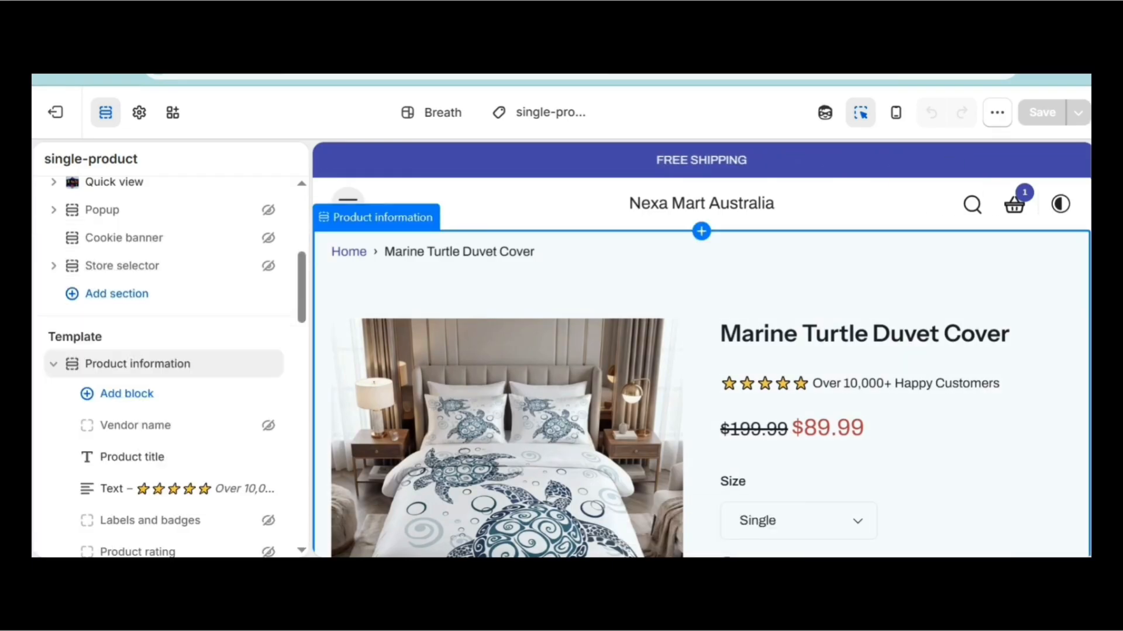
Re-expand Product information and scroll through its title, price, size chart and buy-button blocks.
left_click(54, 365)
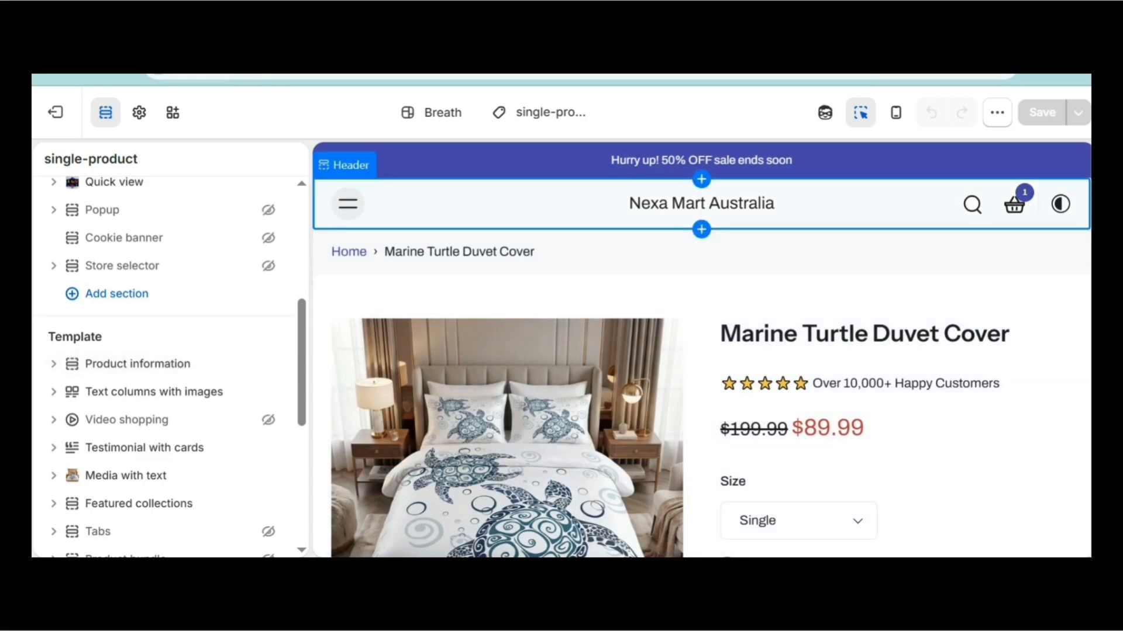
scroll(702, 205, "down", 2)
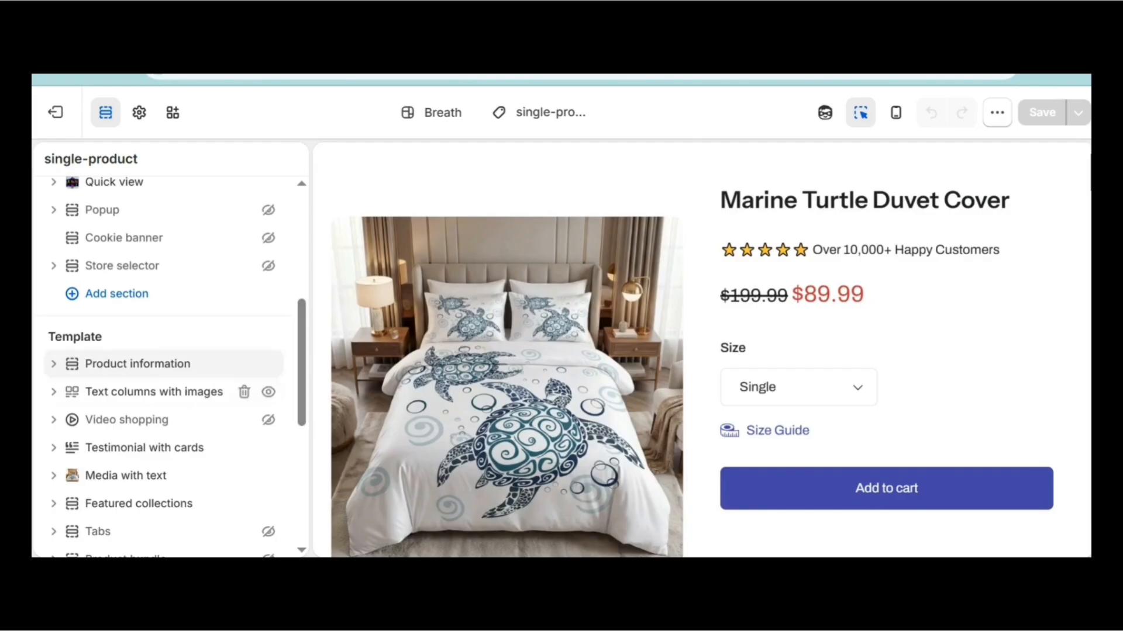
left_click(53, 364)
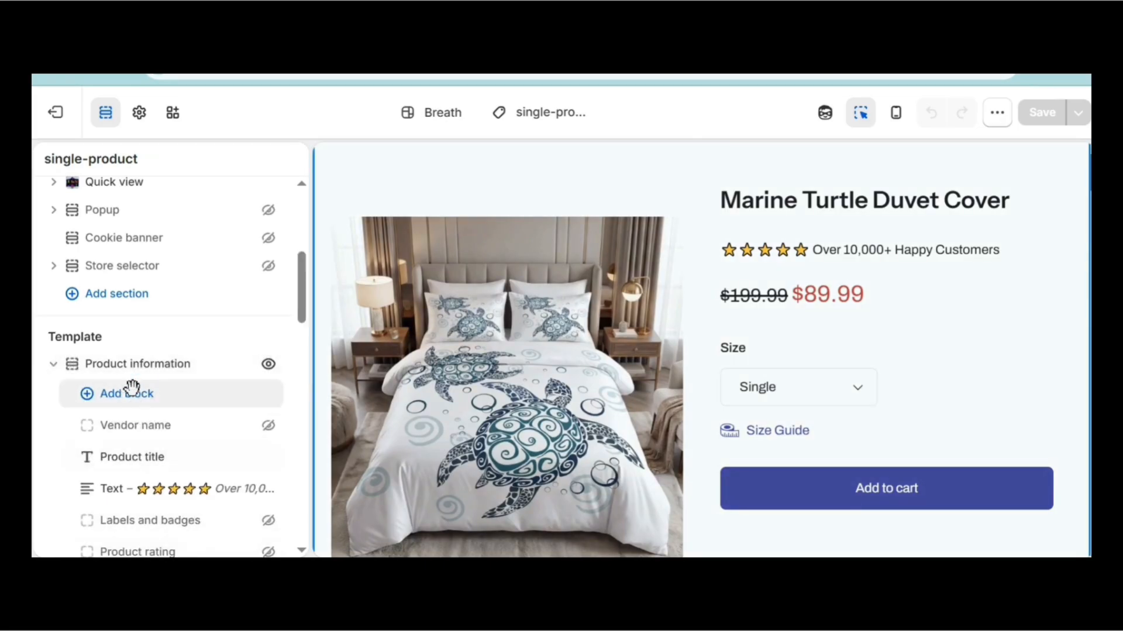
left_click(53, 363)
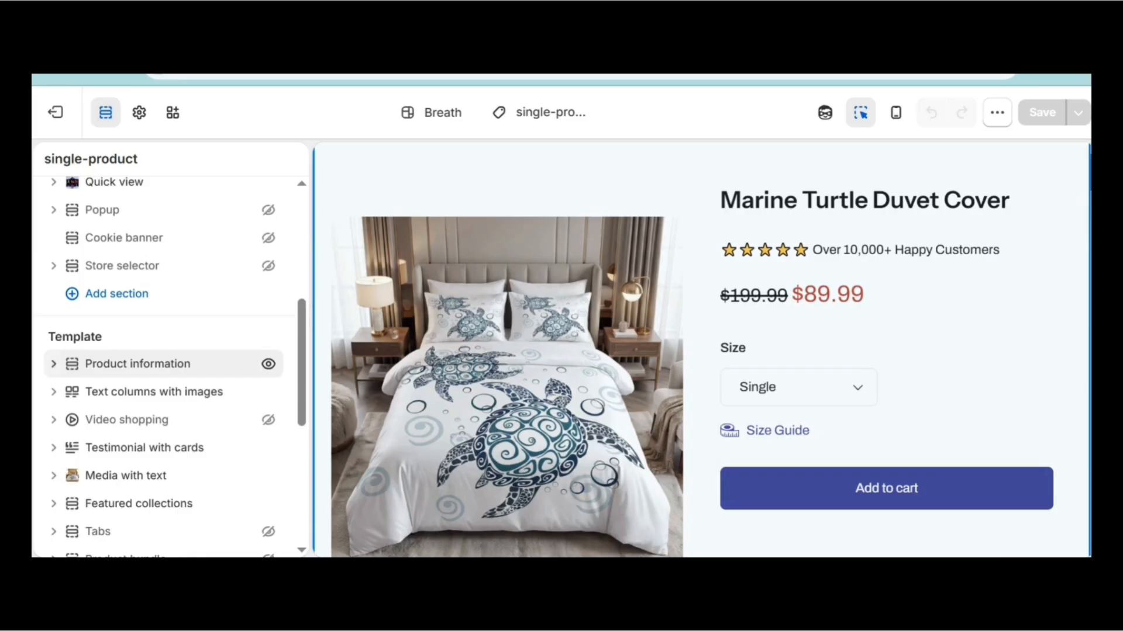
left_click(53, 364)
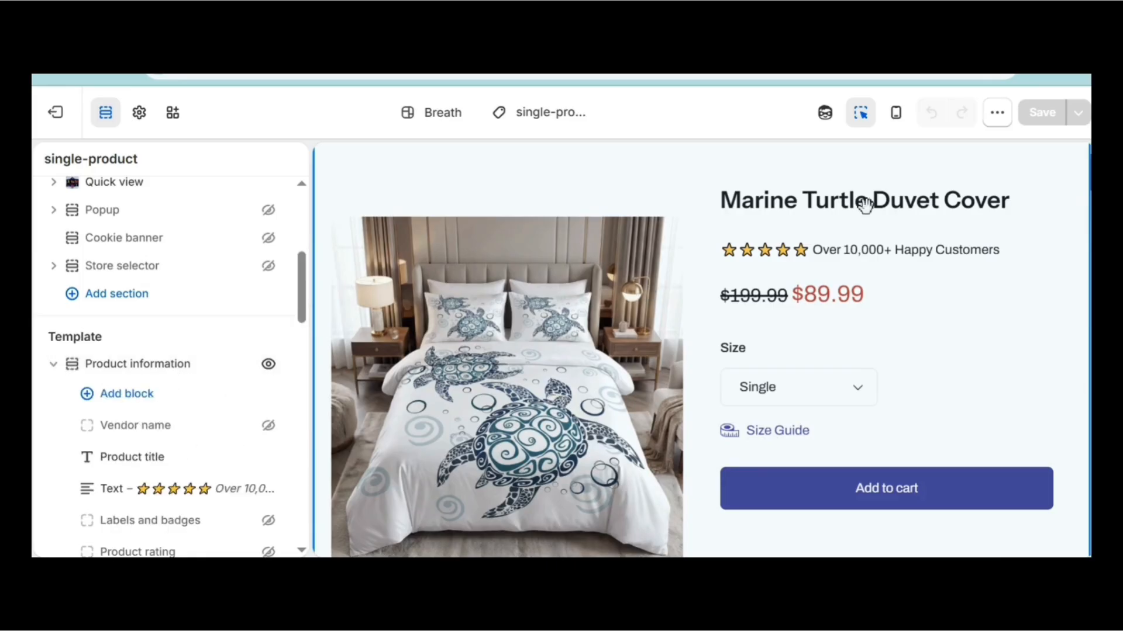
scroll(702, 351, "up", 2)
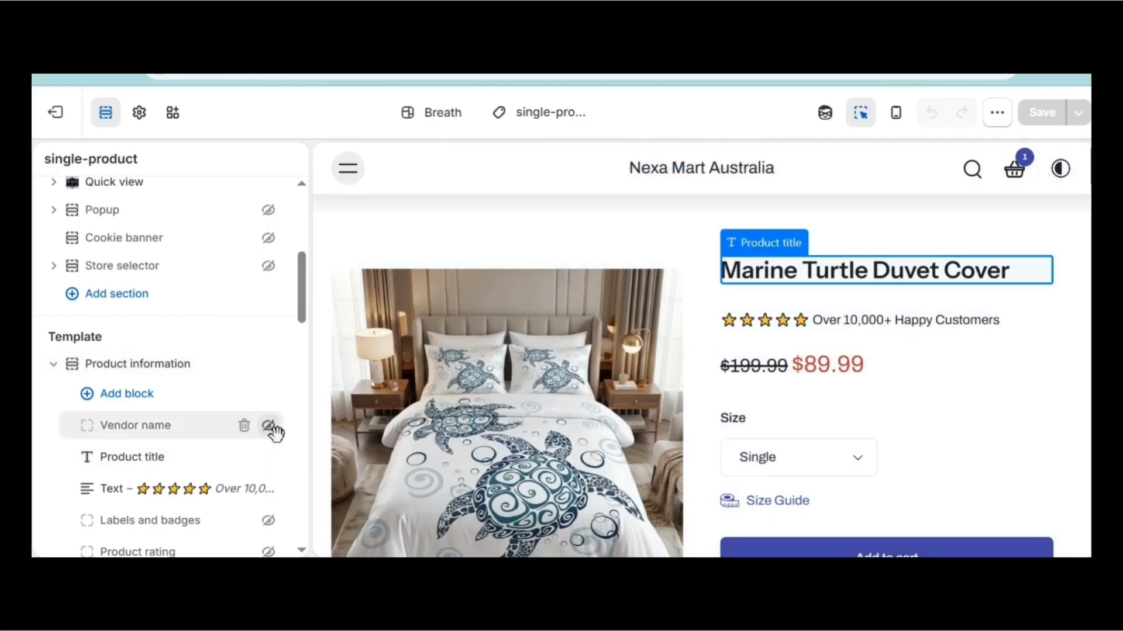
scroll(305, 348, "down", 3)
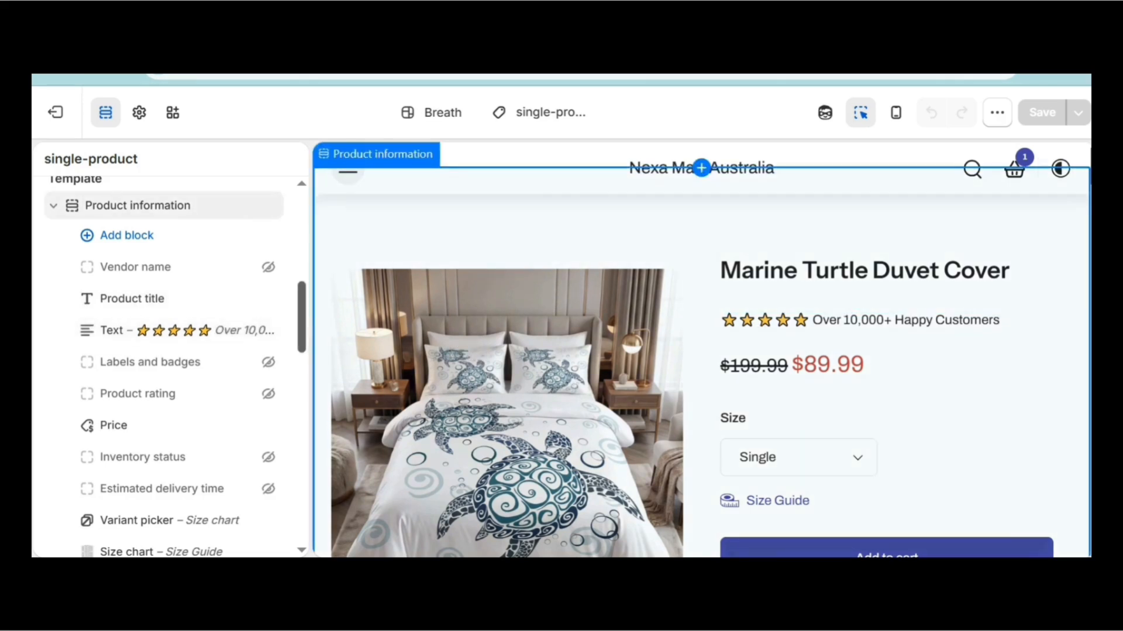
scroll(311, 351, "down", 3)
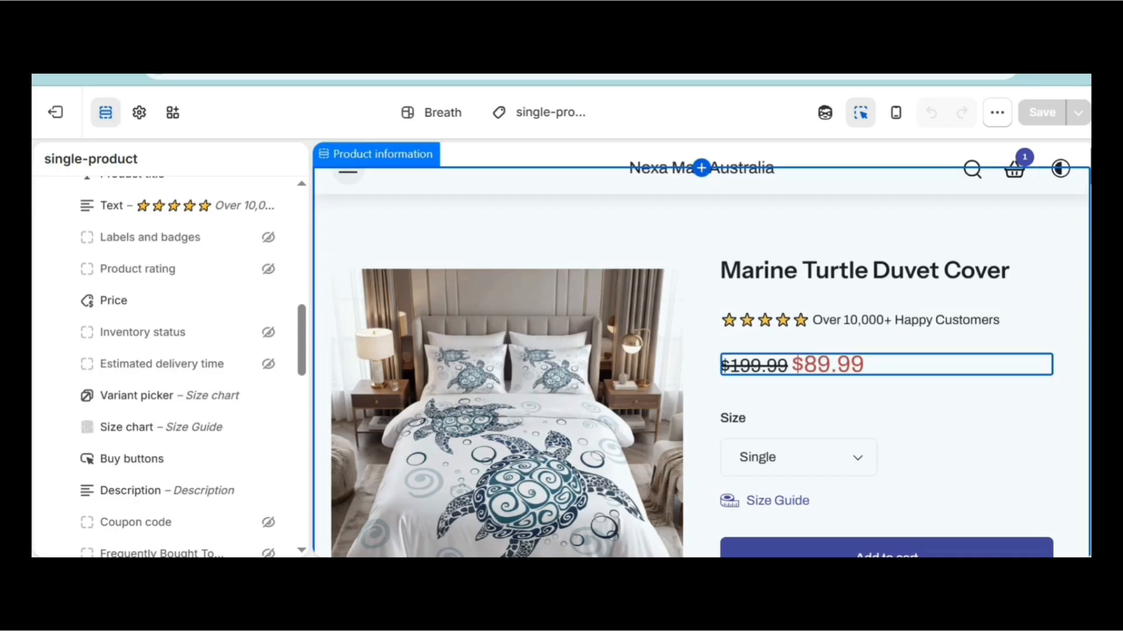
Inspect the Price block (70% text size) and the Variant picker's sizes, keeping Single.
left_click(848, 370)
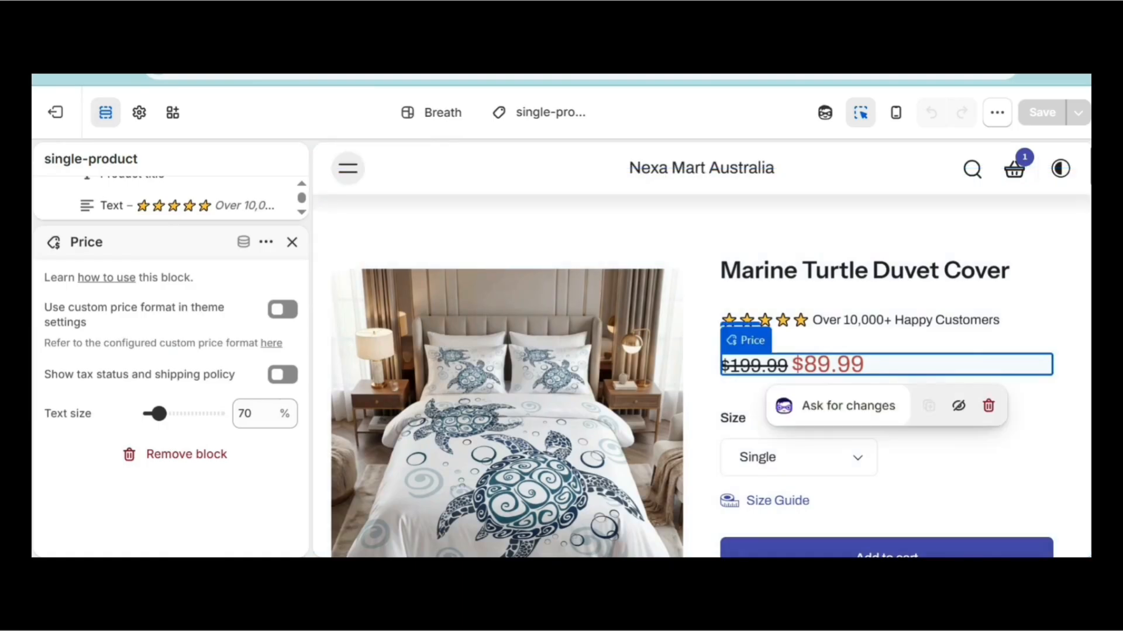
left_click(755, 379)
left_click(293, 243)
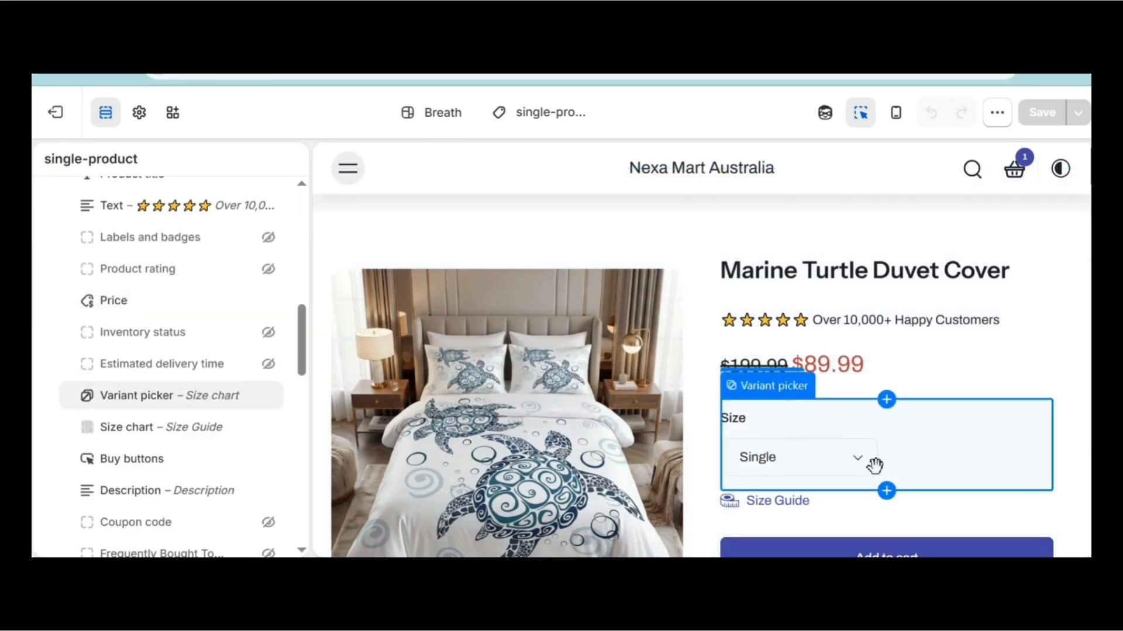
left_click(857, 466)
left_click(753, 457)
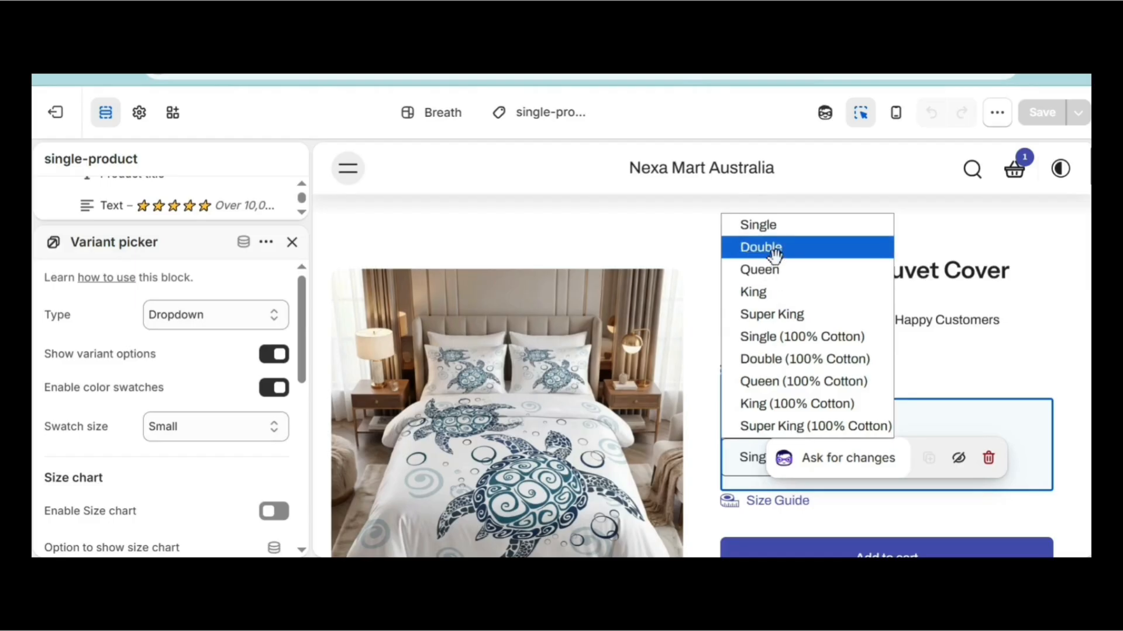
left_click(926, 345)
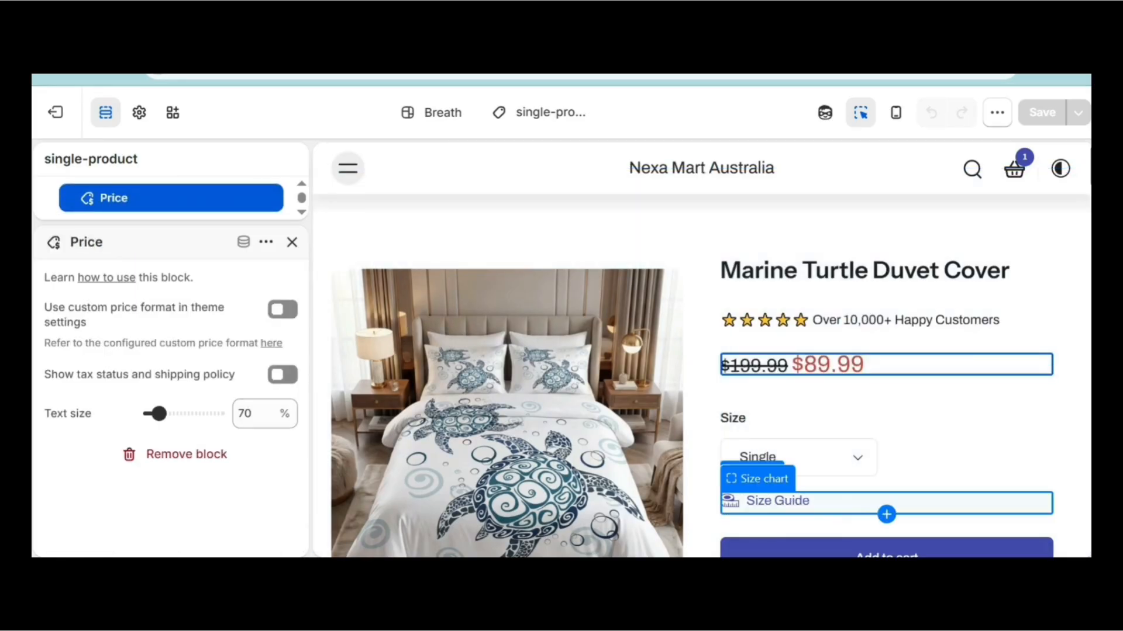
Review the Size chart block's Size Guide heading and bedding image, then close the popup preview.
left_click(778, 501)
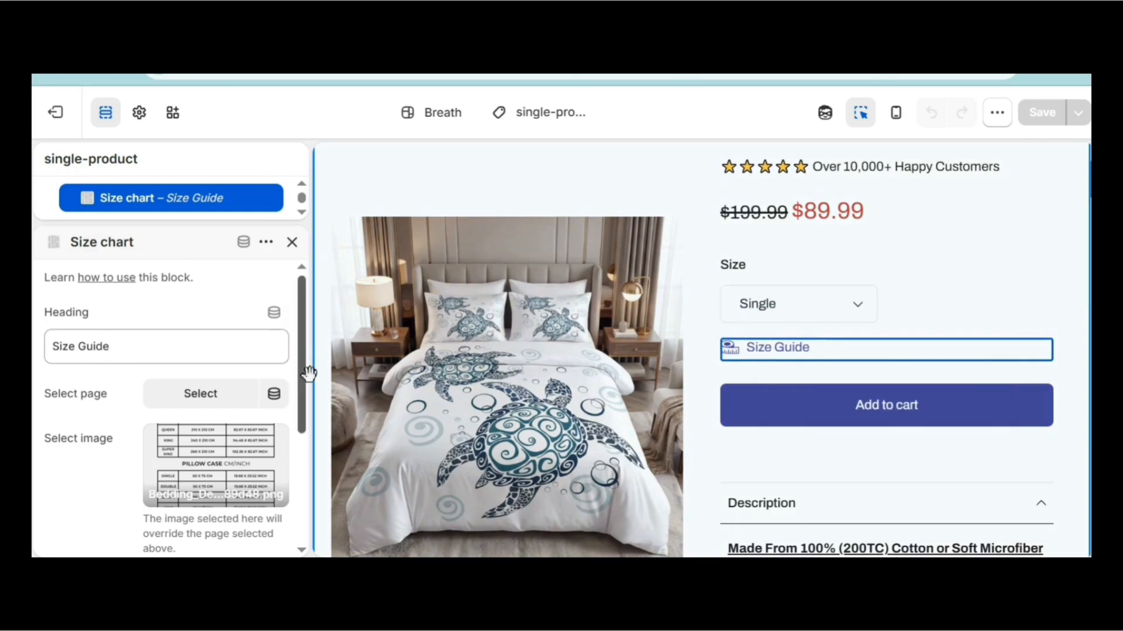
scroll(310, 402, "down", 1)
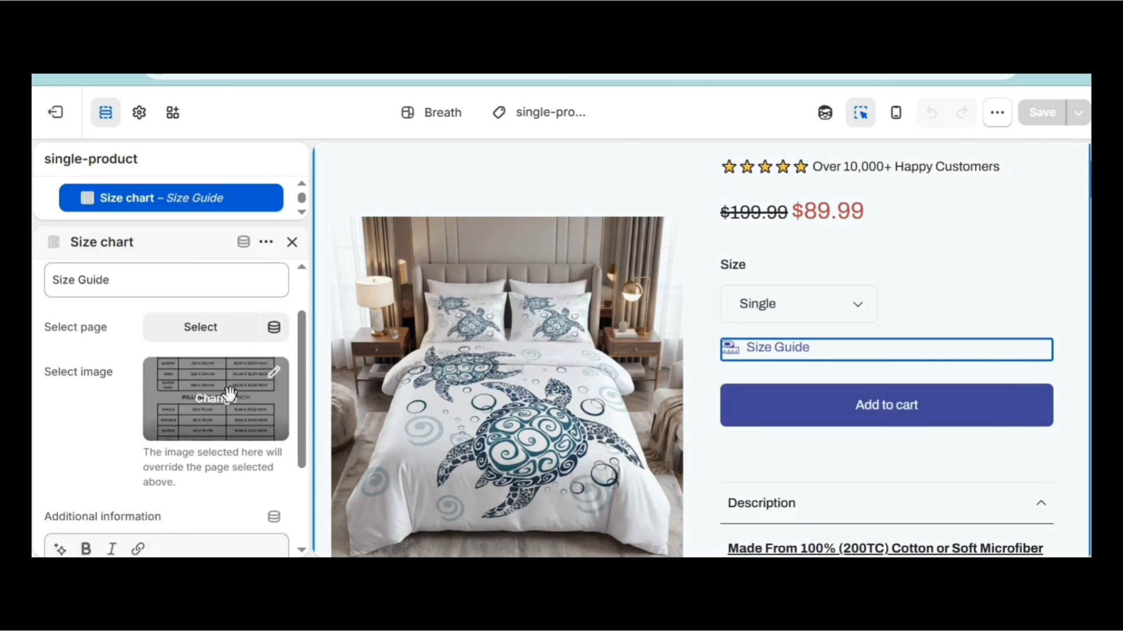
scroll(314, 380, "up", 1)
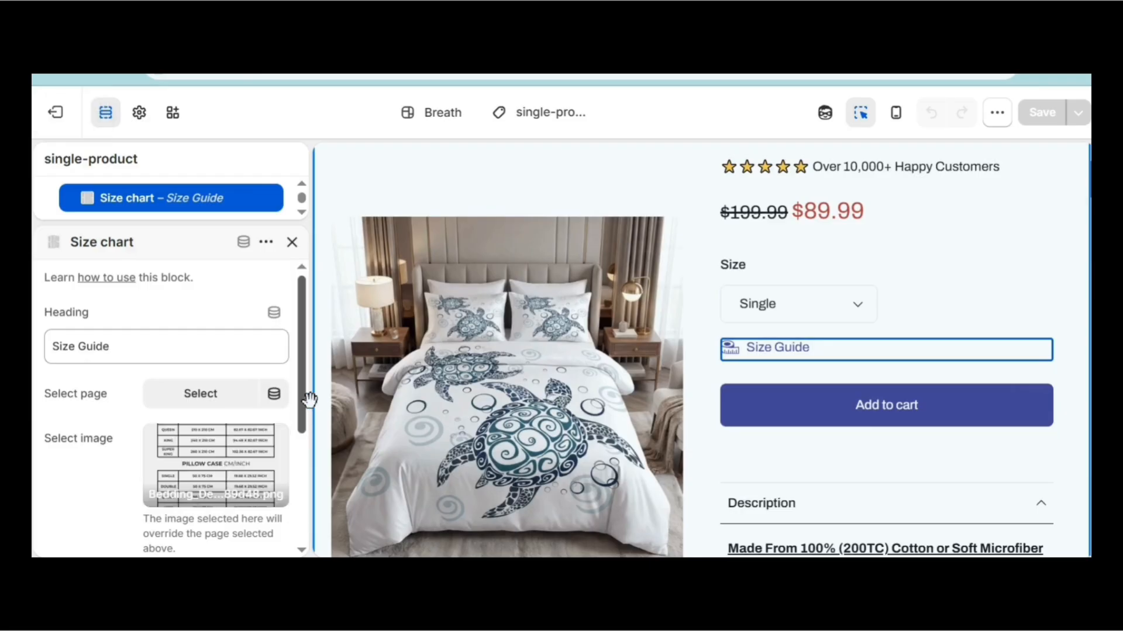
scroll(314, 439, "down", 3)
scroll(313, 438, "up", 1)
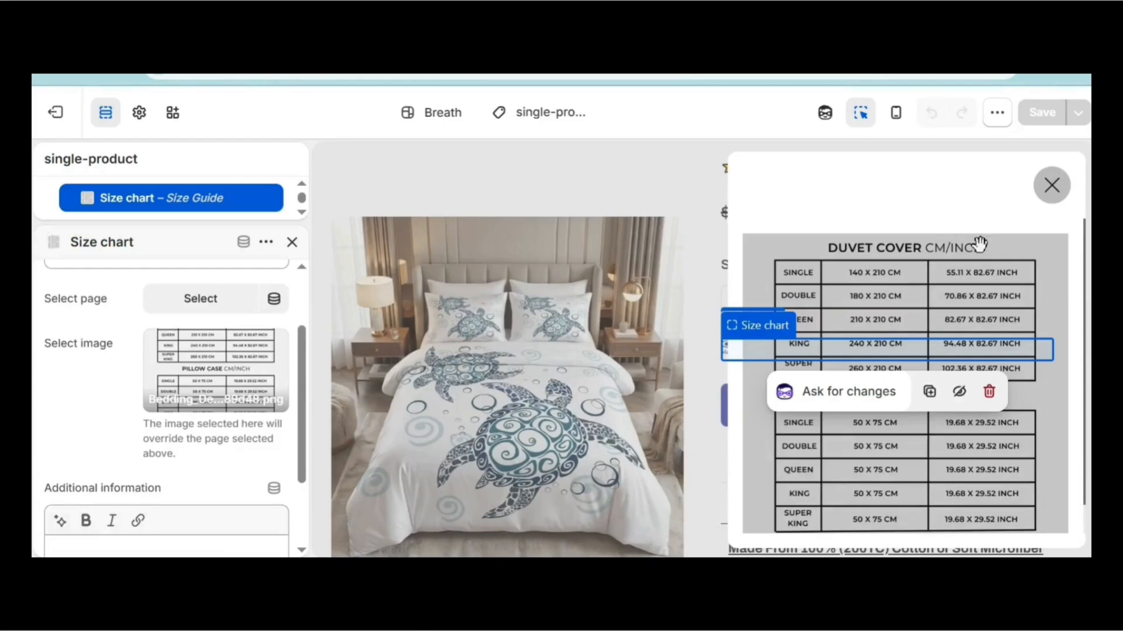
left_click_drag(1088, 249, 1088, 301)
scroll(905, 377, "up", 1)
left_click(1052, 186)
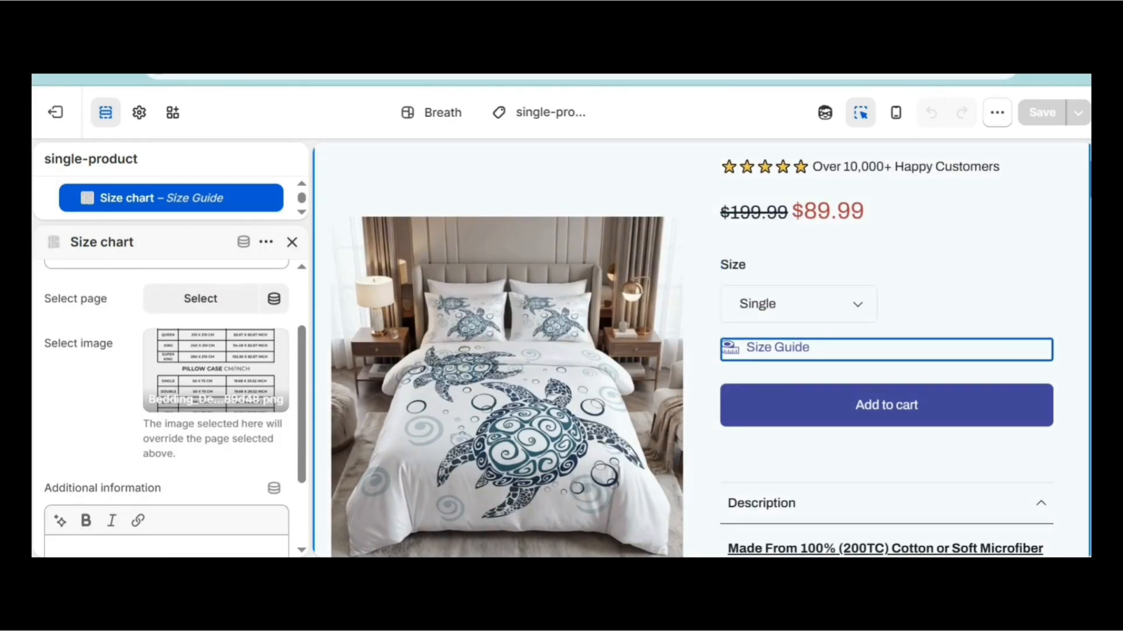
scroll(702, 351, "down", 5)
scroll(889, 280, "up", 2)
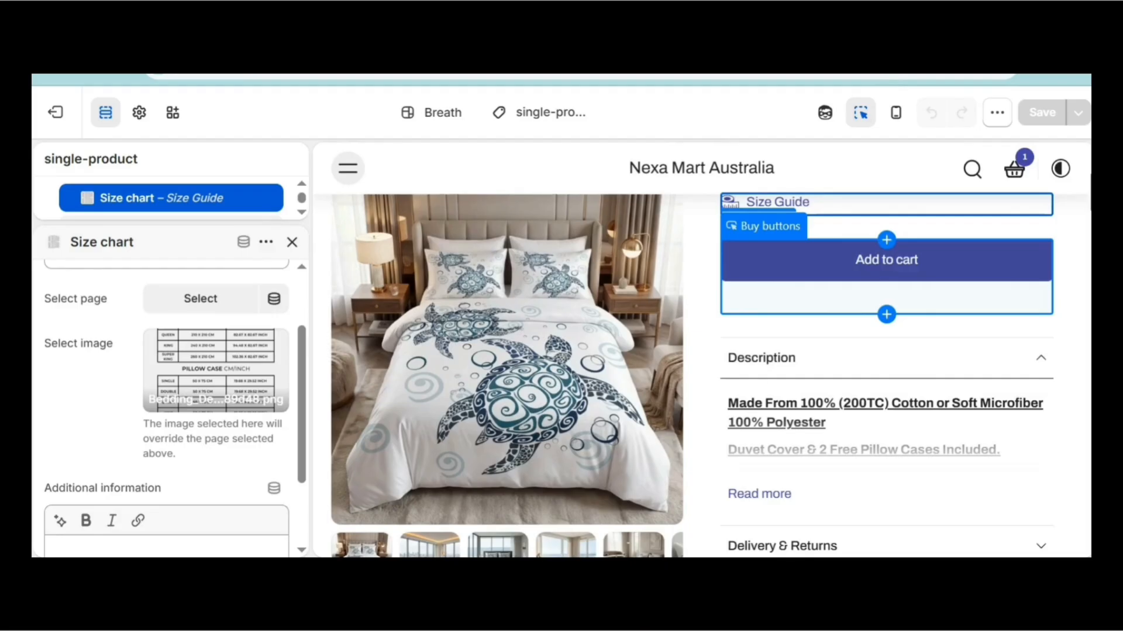
Turn on dynamic checkout buttons and the quantity selector in the Buy buttons block.
left_click(886, 274)
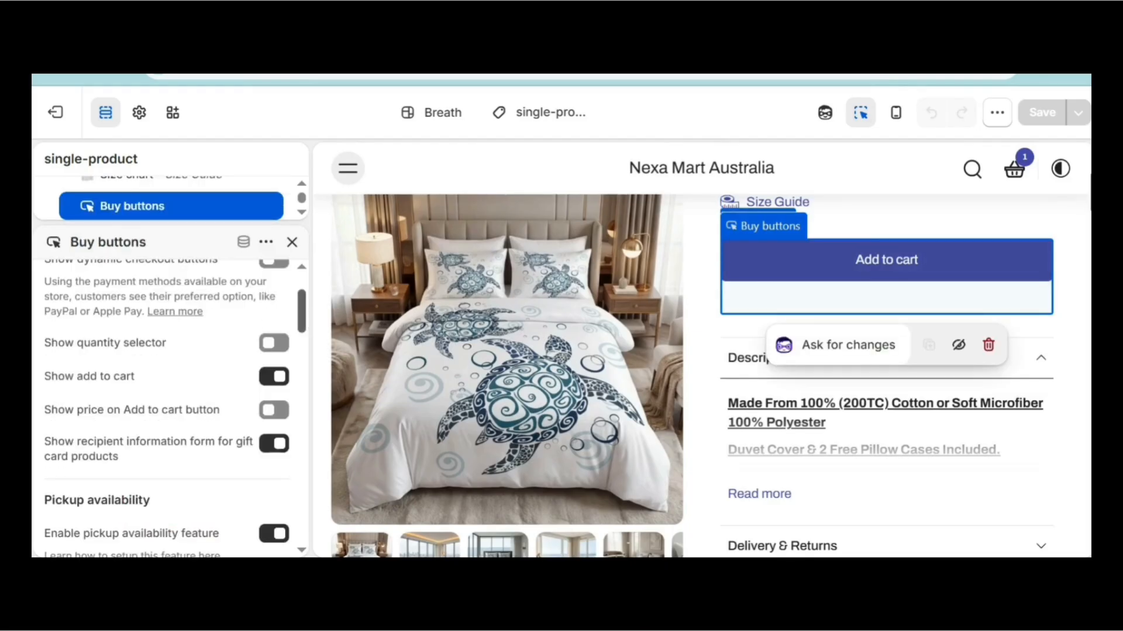
scroll(314, 305, "up", 2)
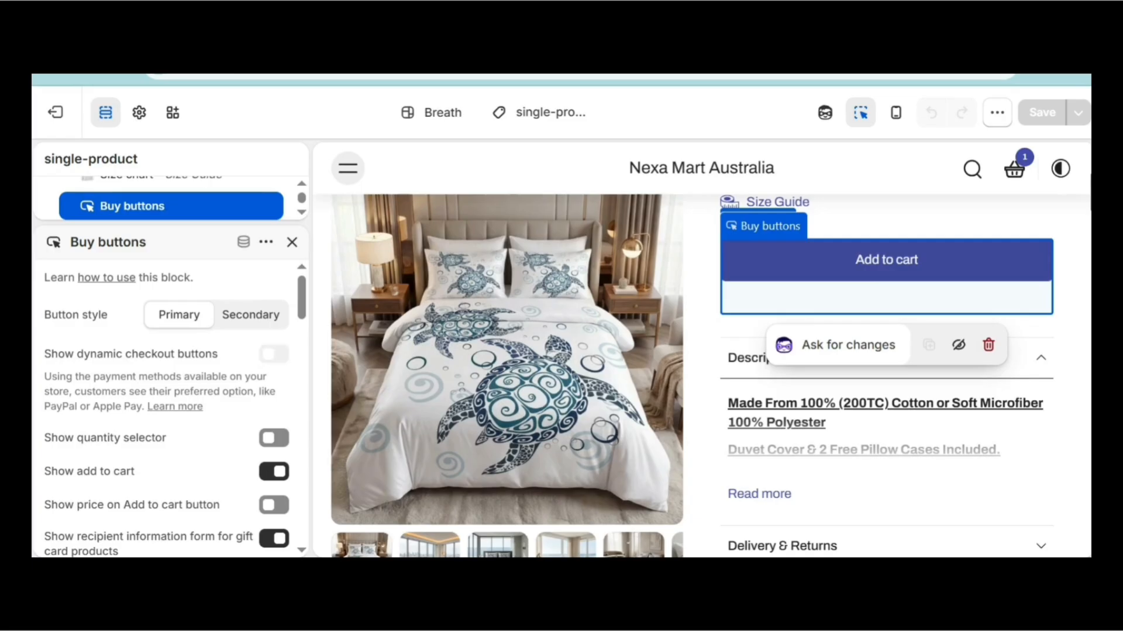
left_click(274, 354)
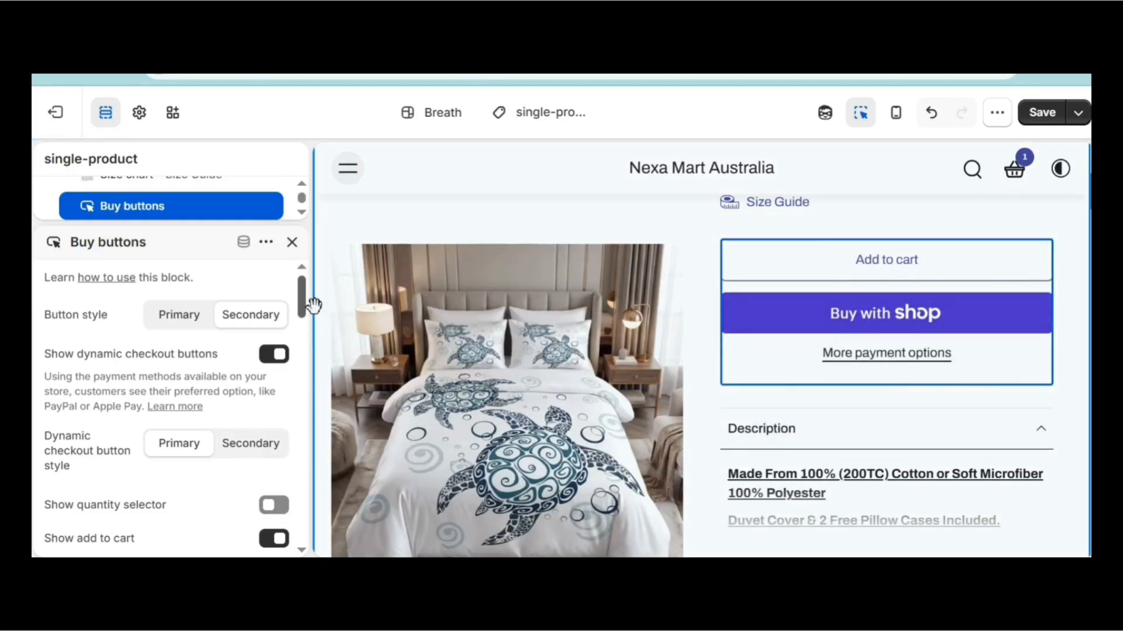
scroll(145, 352, "down", 3)
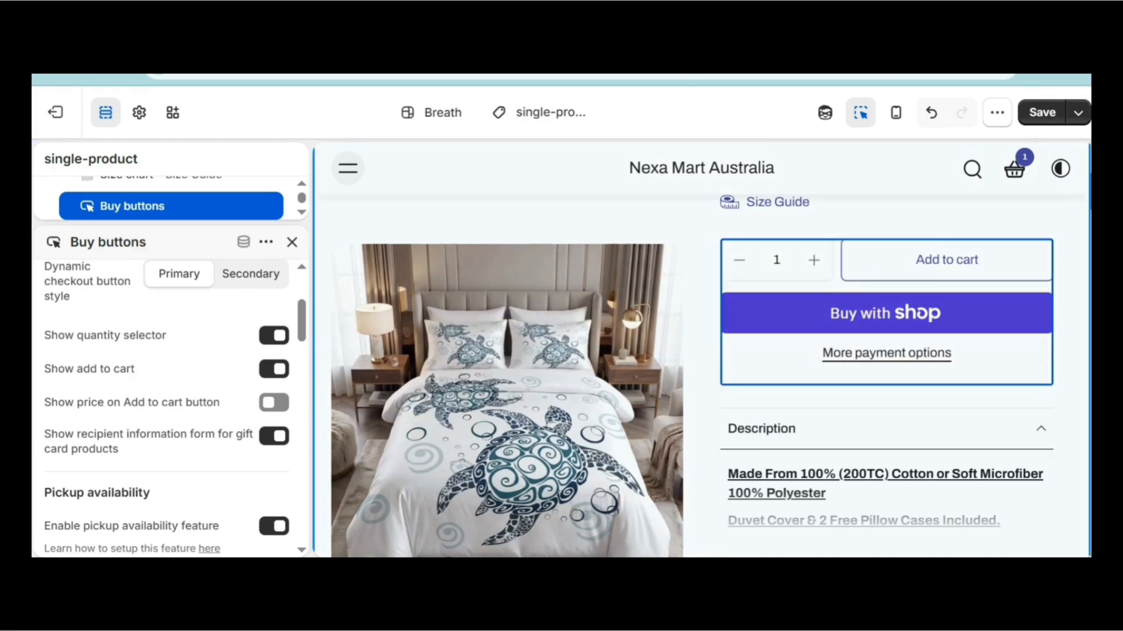
left_click(292, 242)
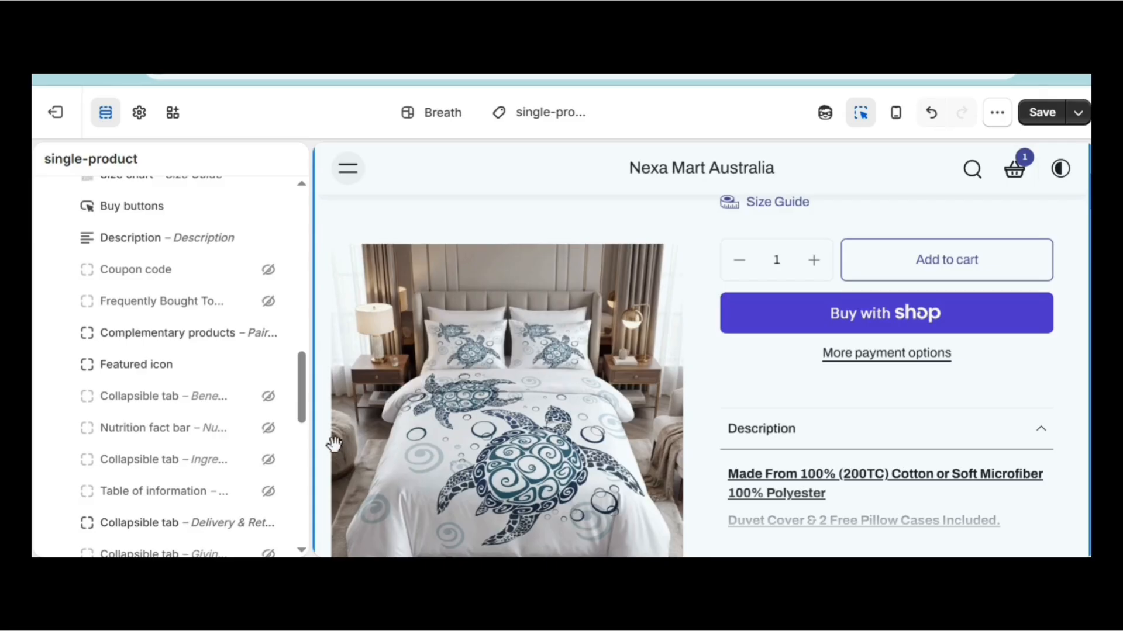
scroll(304, 346, "up", 8)
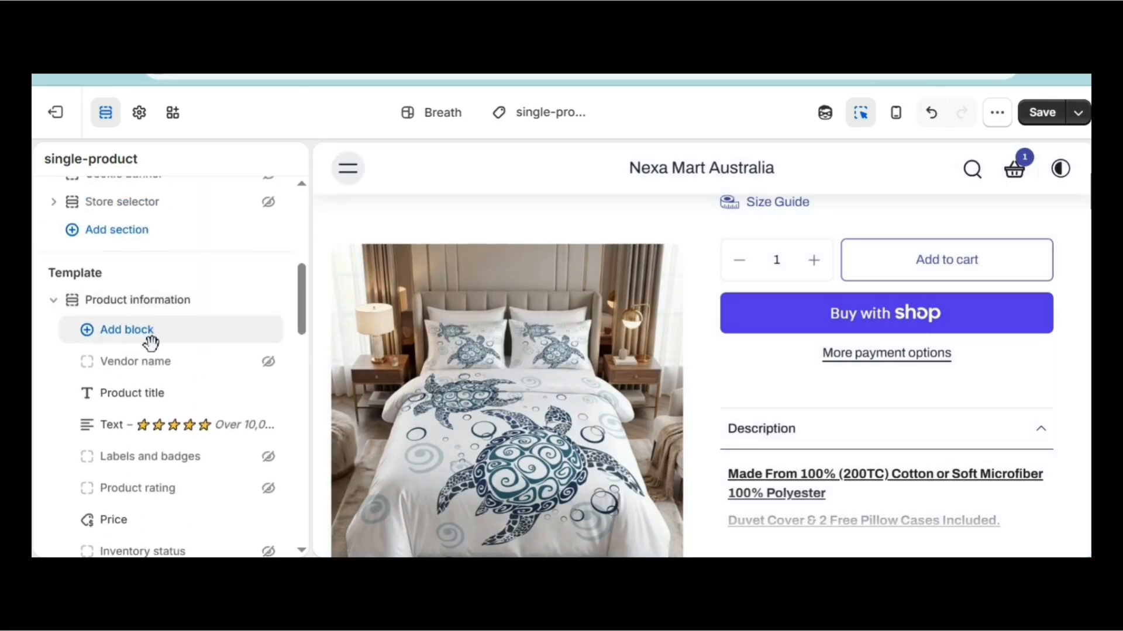
Browse the blocks available for Product information without adding any.
left_click(126, 329)
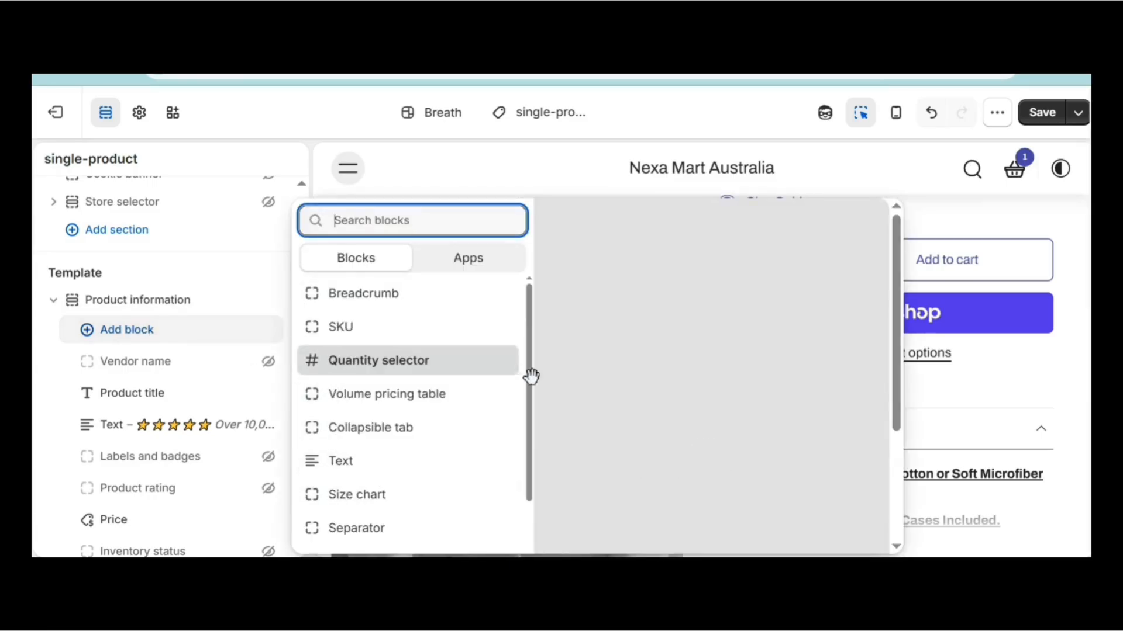
left_click_drag(528, 376, 534, 402)
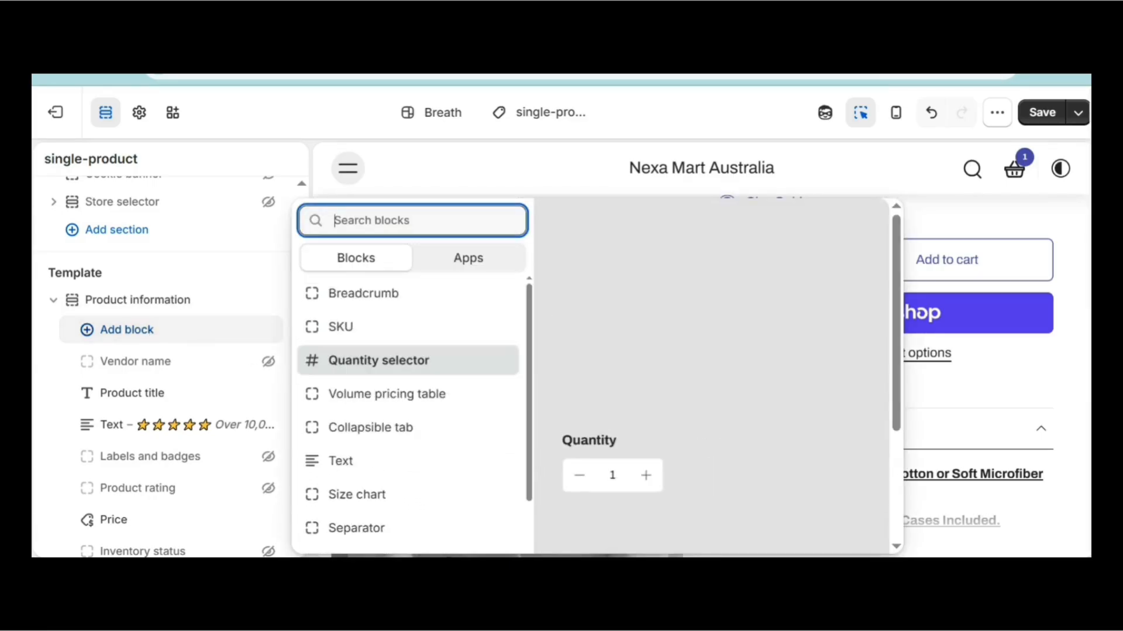
left_click(438, 176)
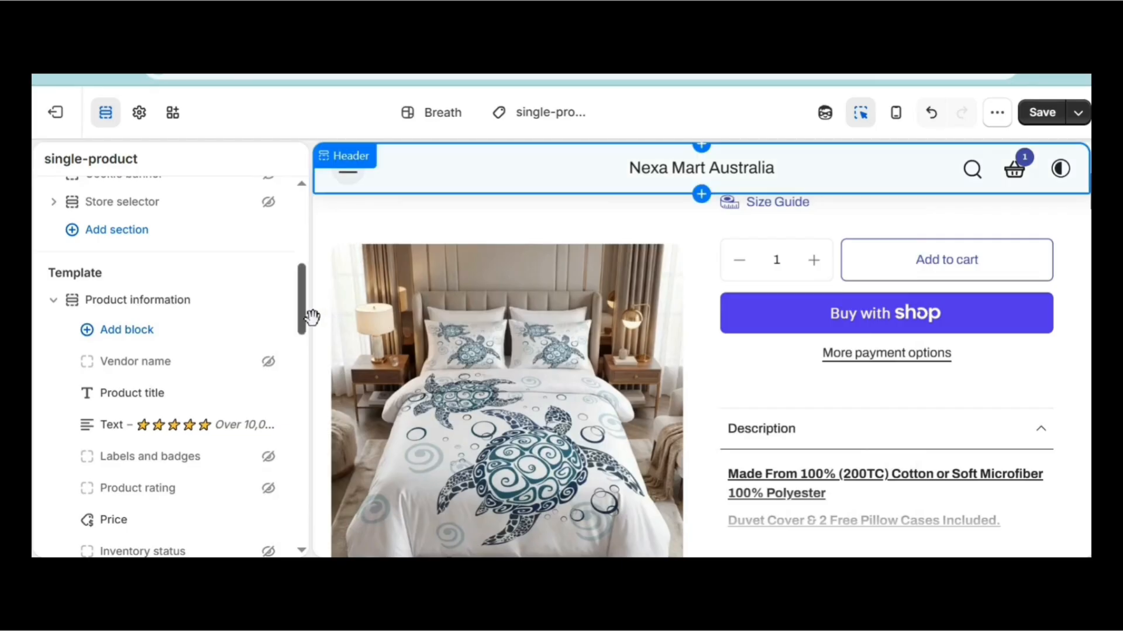
left_click_drag(304, 326, 305, 372)
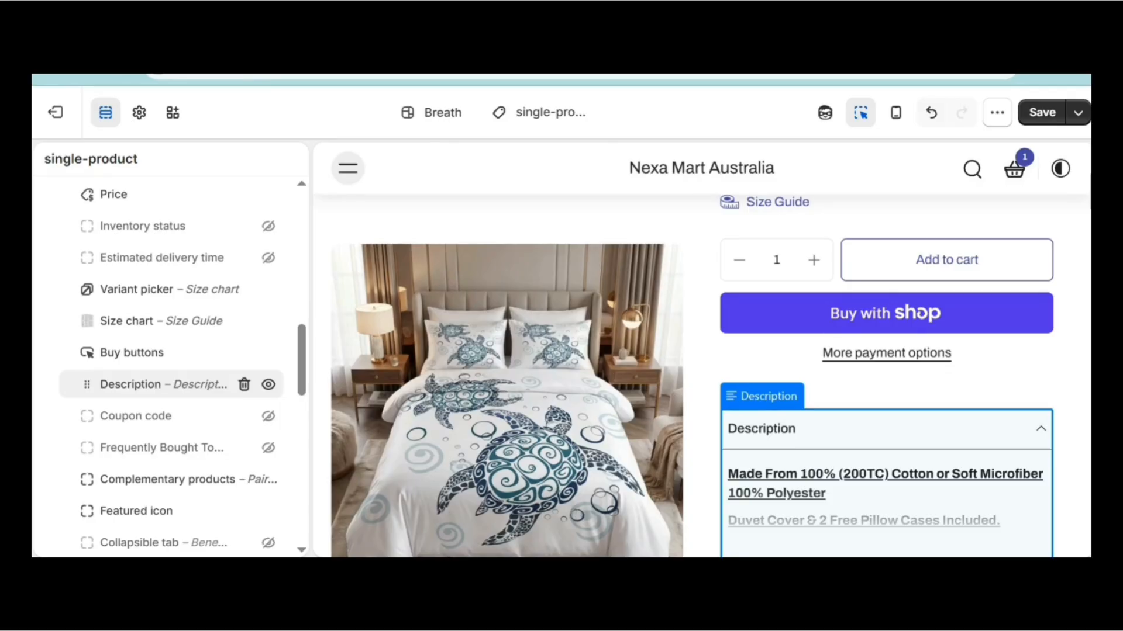
Turn on Show in tab for the Description block, keeping default content height Medium.
left_click(164, 384)
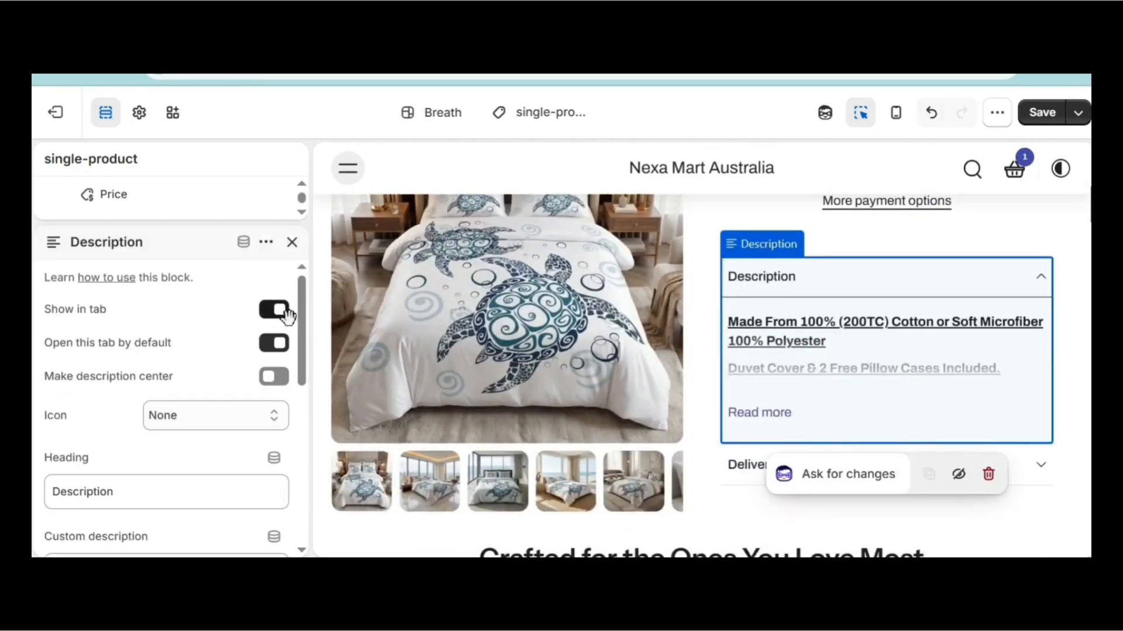
left_click(271, 315)
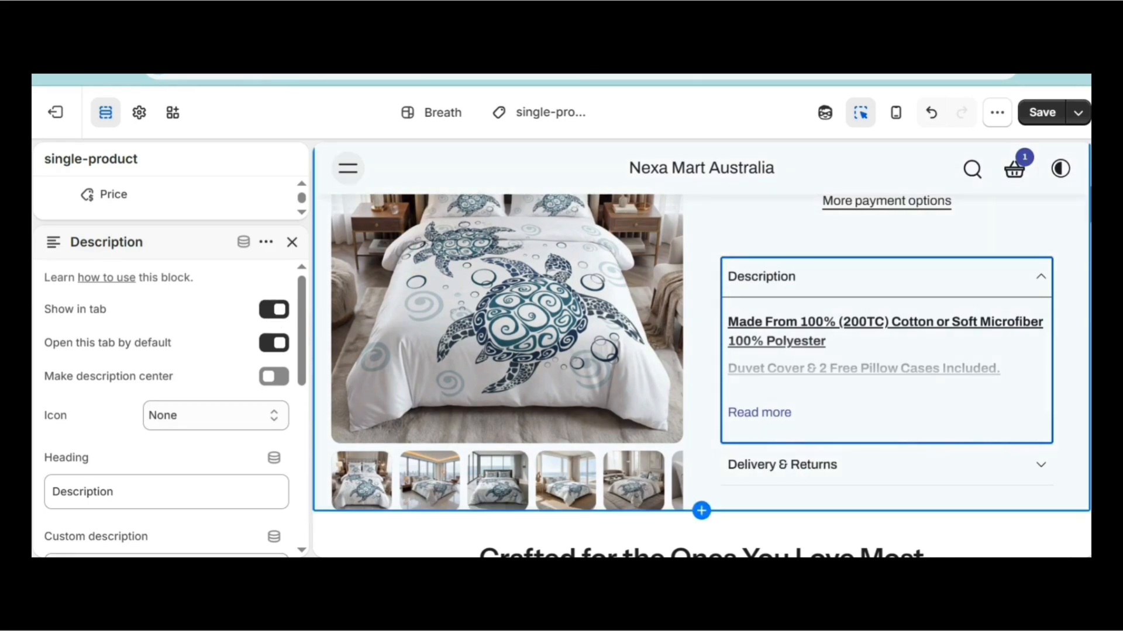
left_click_drag(305, 357, 312, 481)
left_click(258, 371)
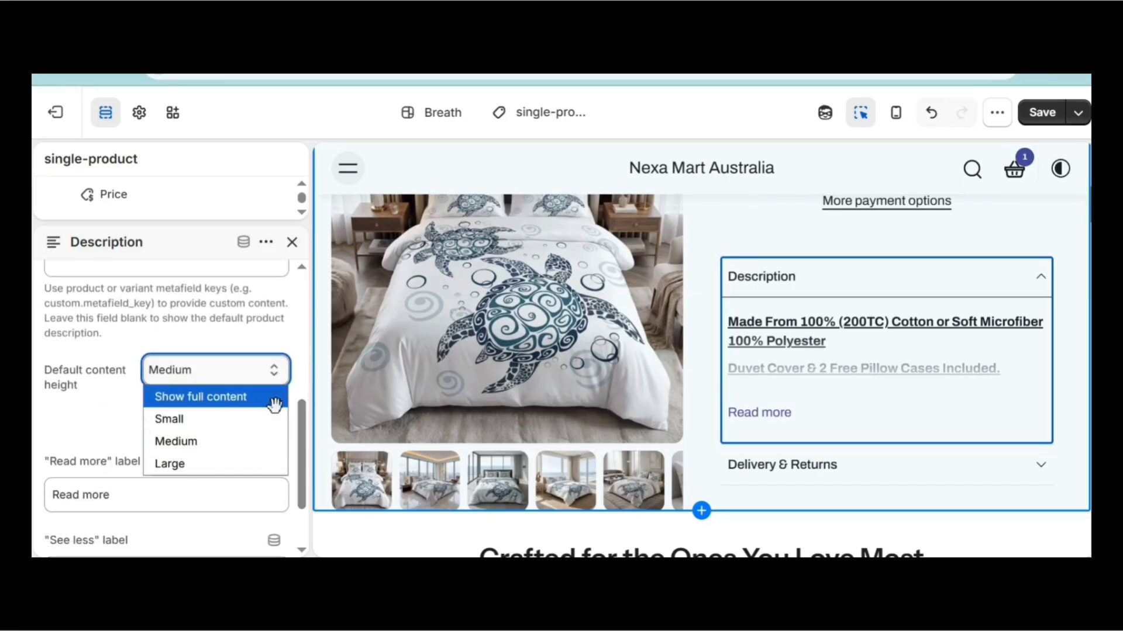
left_click(292, 369)
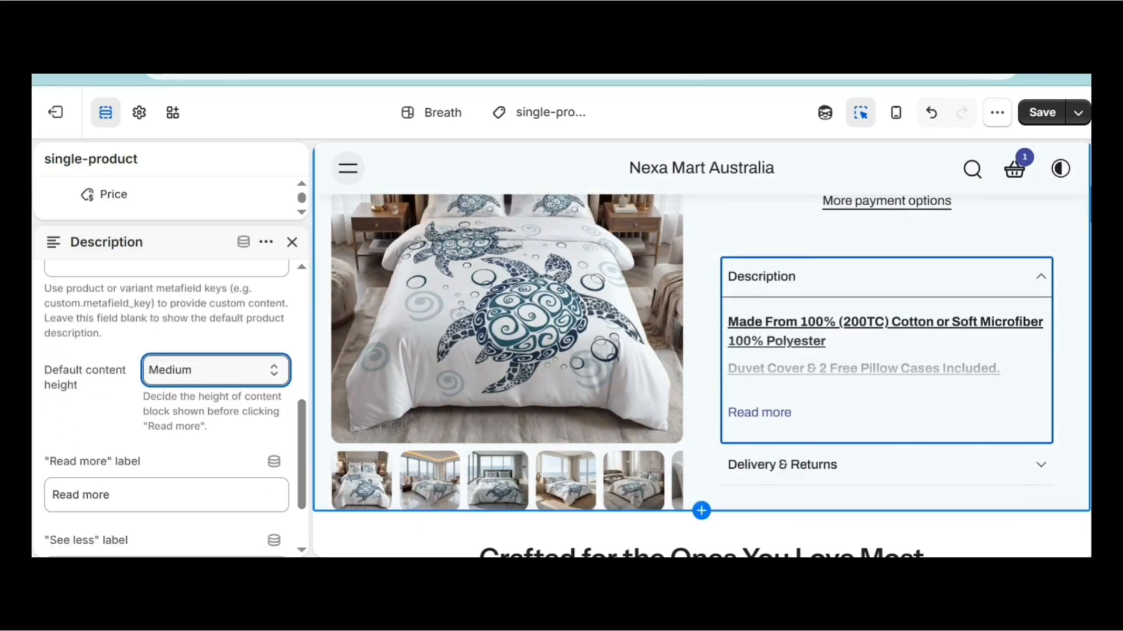
scroll(1065, 308, "down", 3)
Expand the Delivery & Returns tab in the preview, then close its settings to see all sections.
left_click(1046, 267)
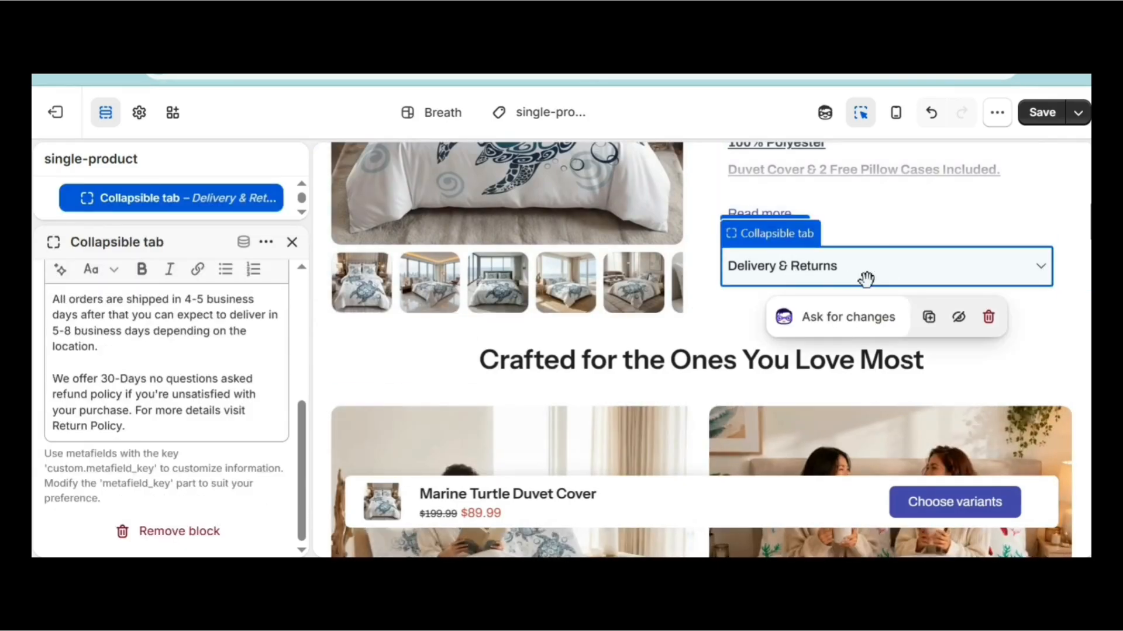
scroll(306, 431, "up", 3)
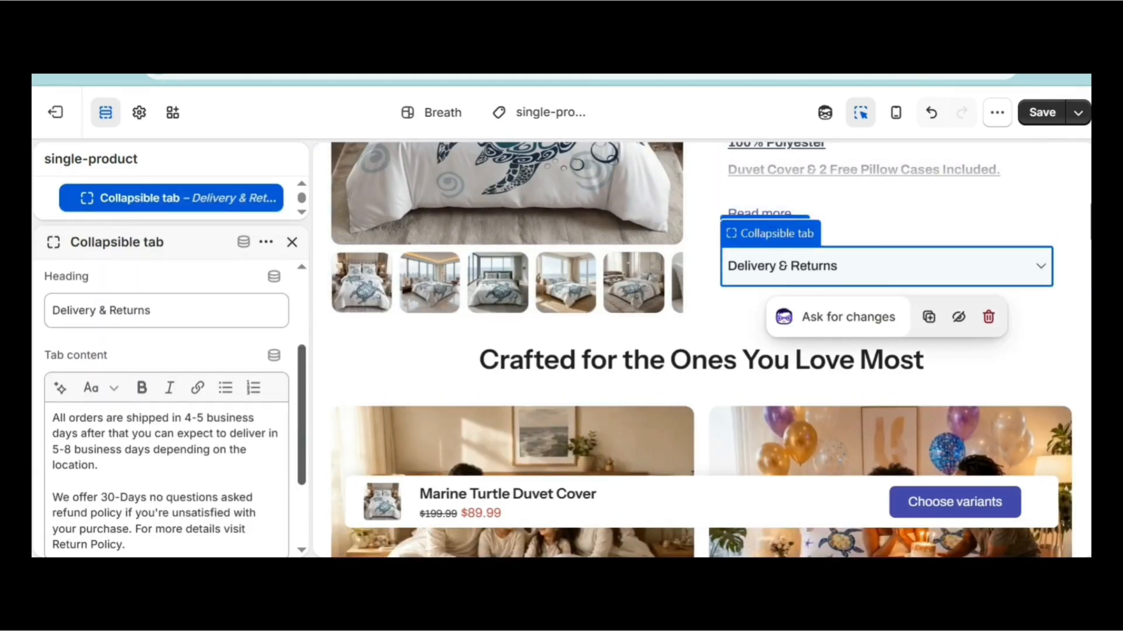
scroll(313, 411, "down", 1)
left_click(1040, 267)
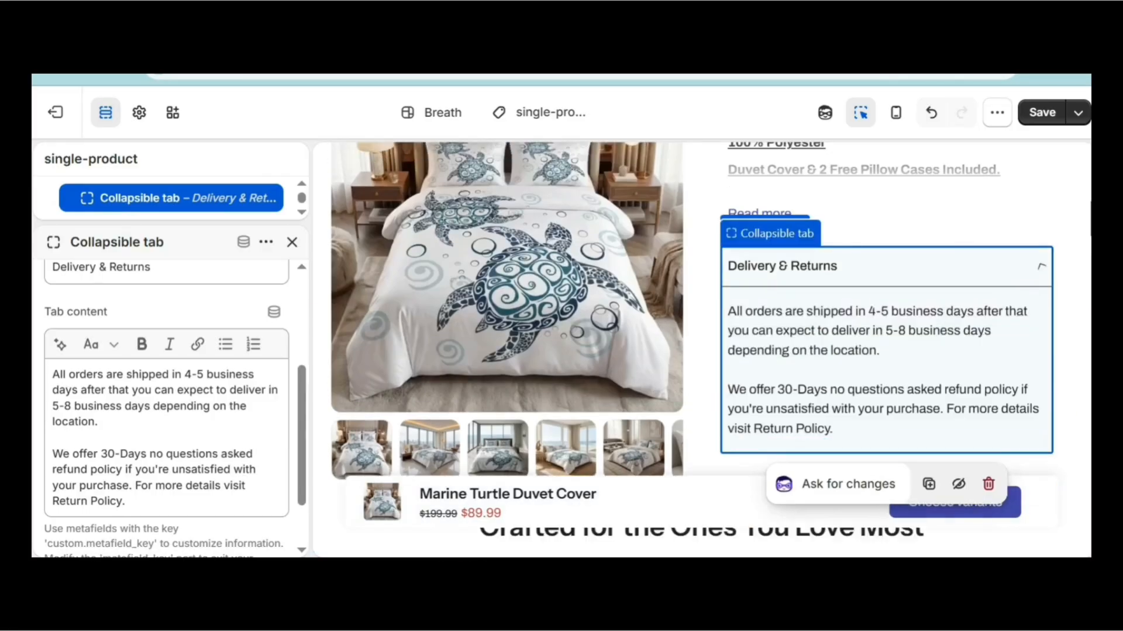
scroll(314, 438, "up", 3)
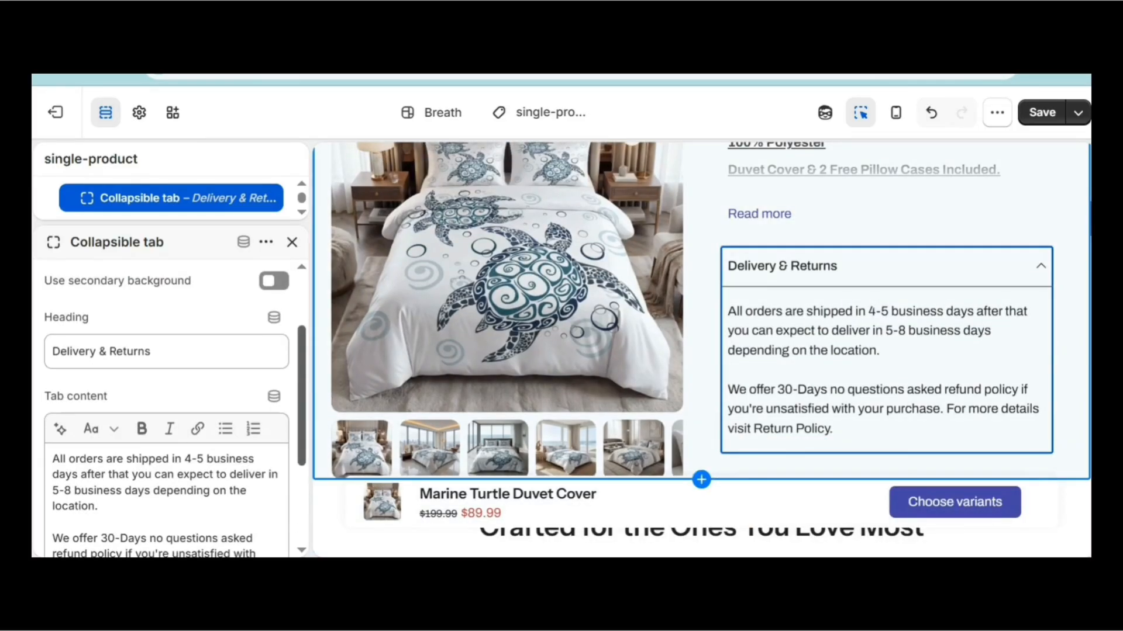
left_click(292, 242)
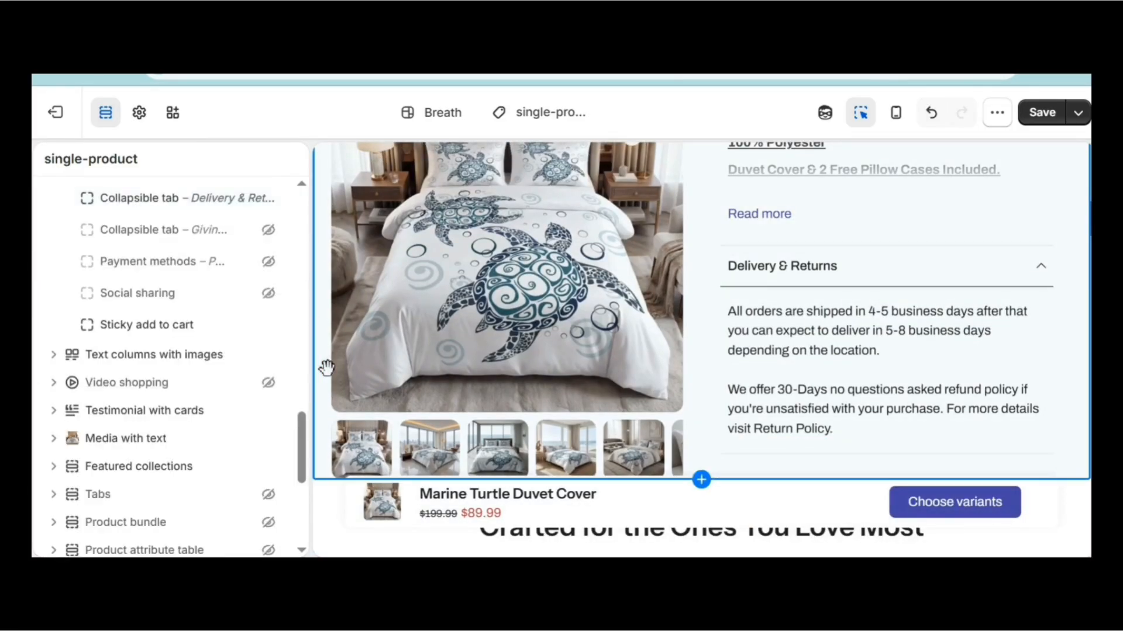
left_click_drag(310, 454, 303, 316)
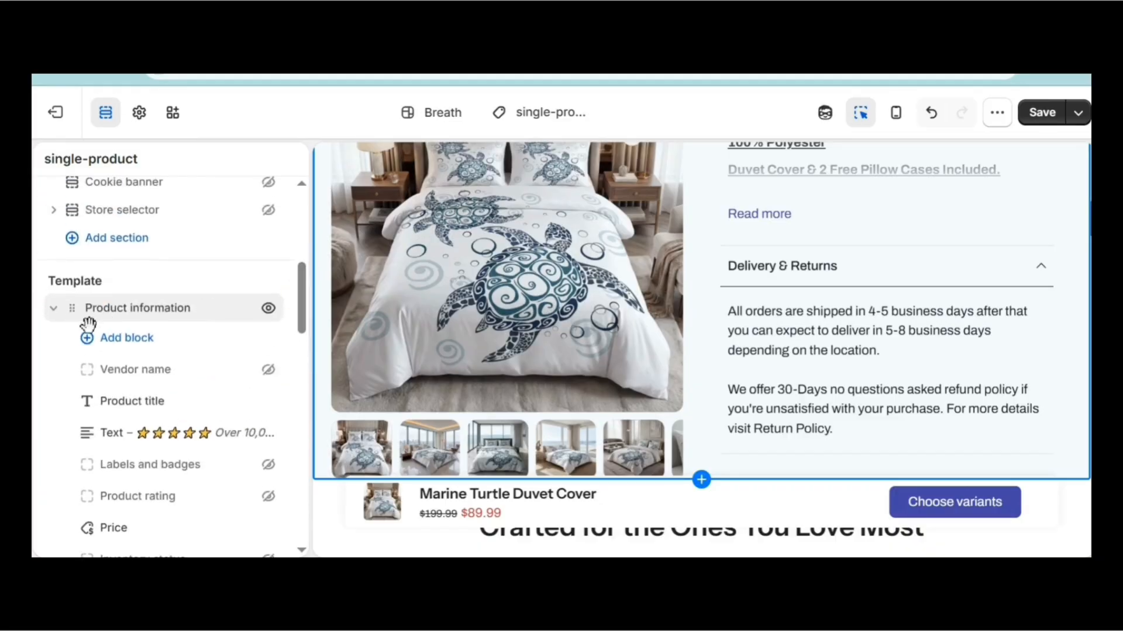
Collapse Product information, expand Text columns with images, and open the Column – Family Comfort block.
left_click(53, 308)
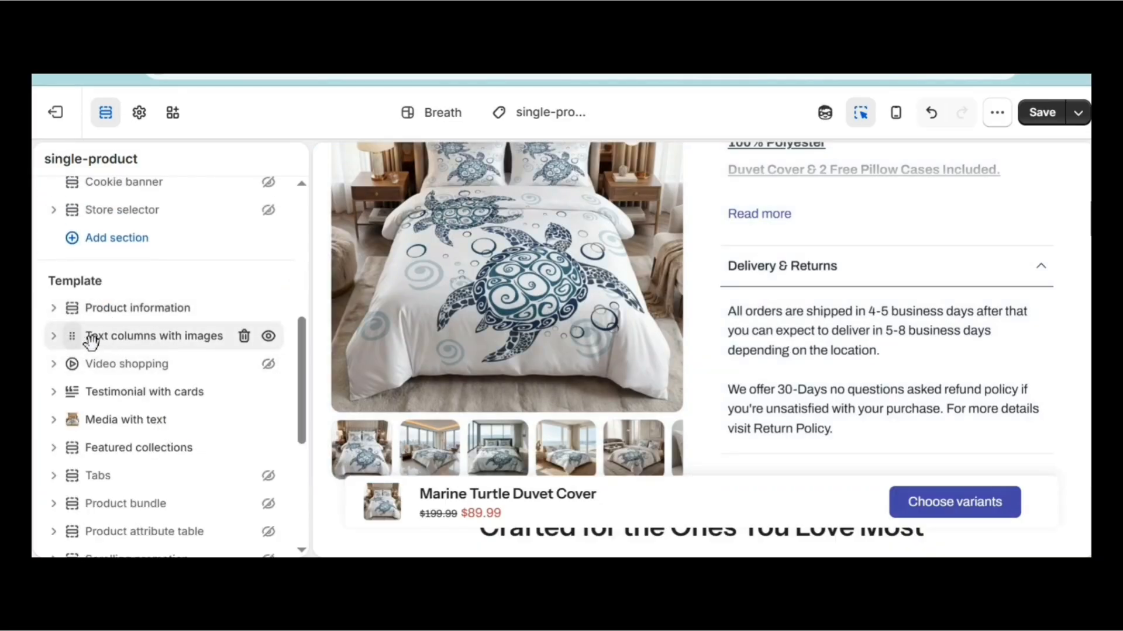
left_click(53, 336)
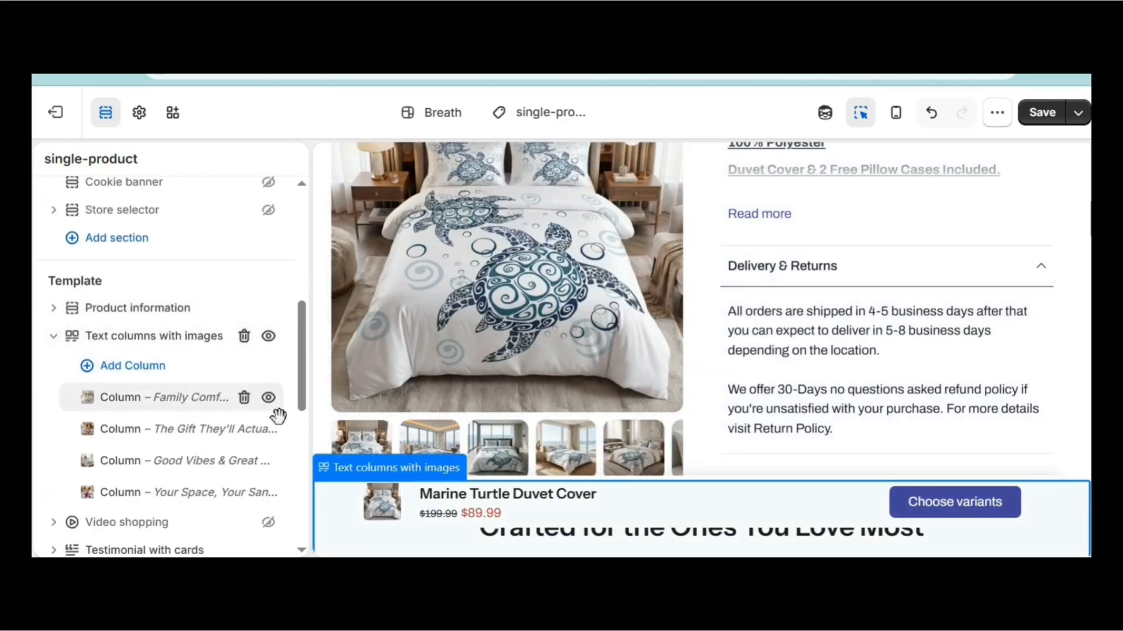
scroll(702, 349, "down", 12)
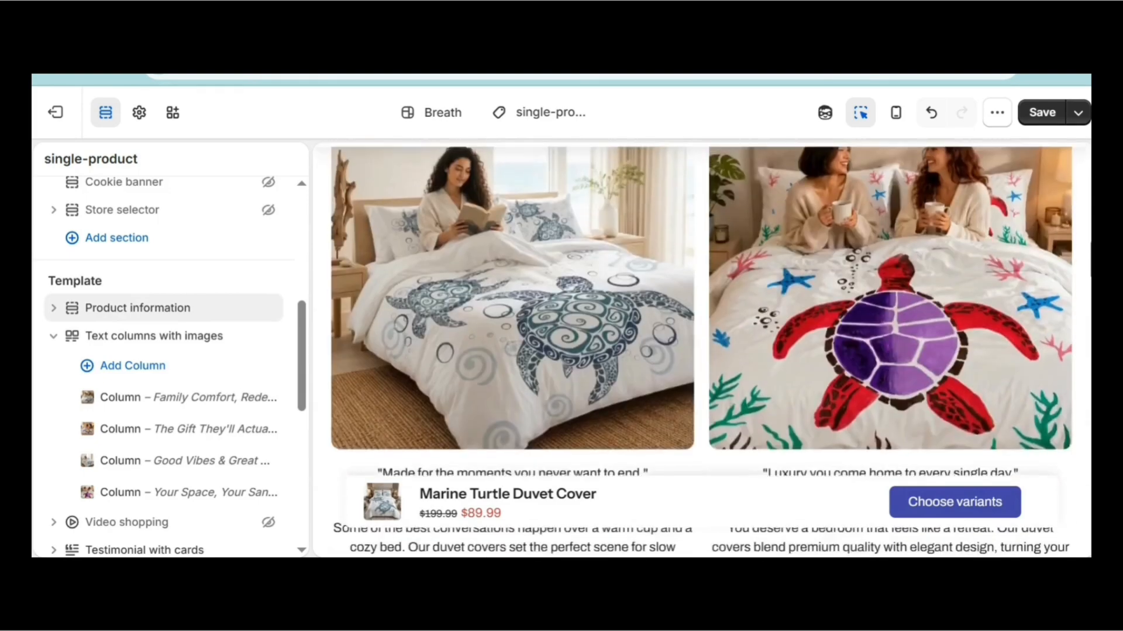
scroll(701, 350, "up", 8)
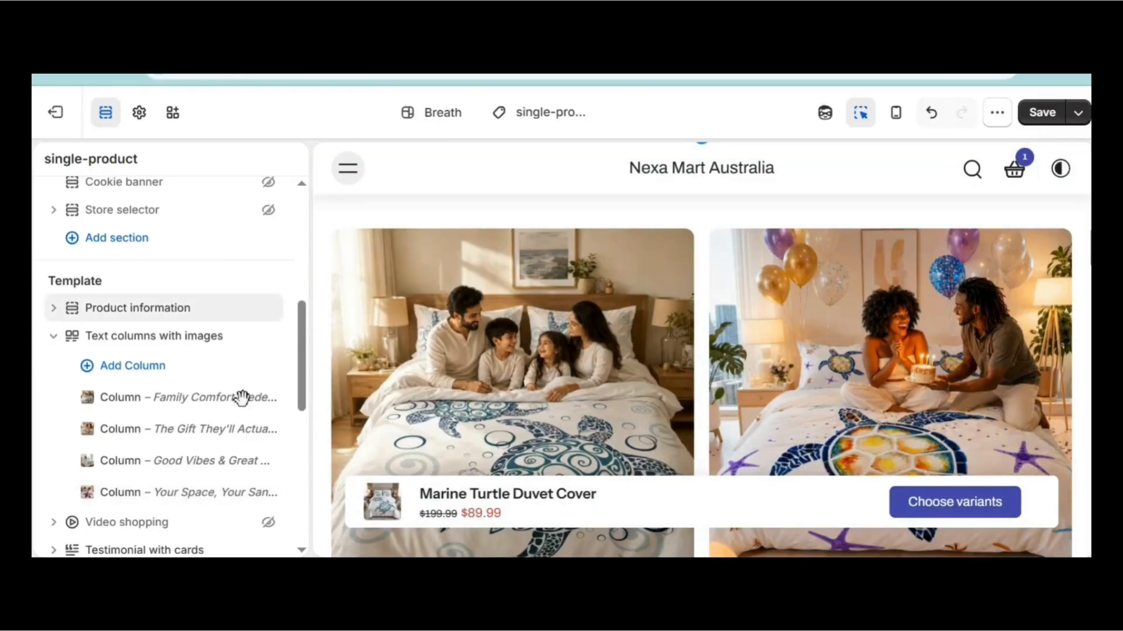
left_click(240, 396)
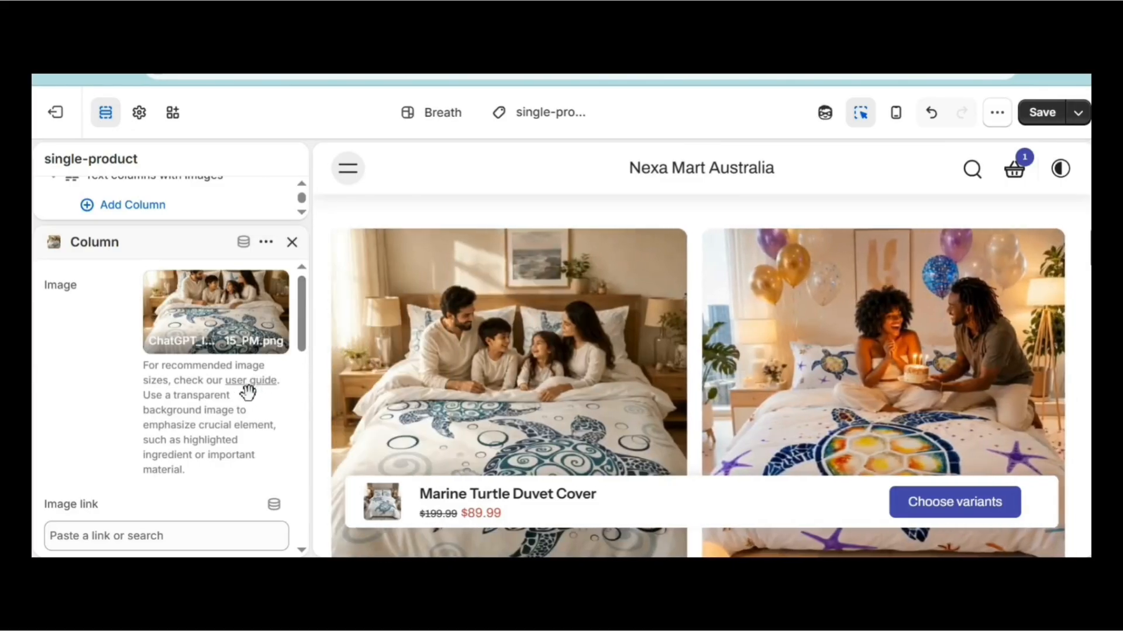
Check the Eurus user guide's image sizes, 750x750 for text columns with image, then return to the editor.
left_click(252, 381)
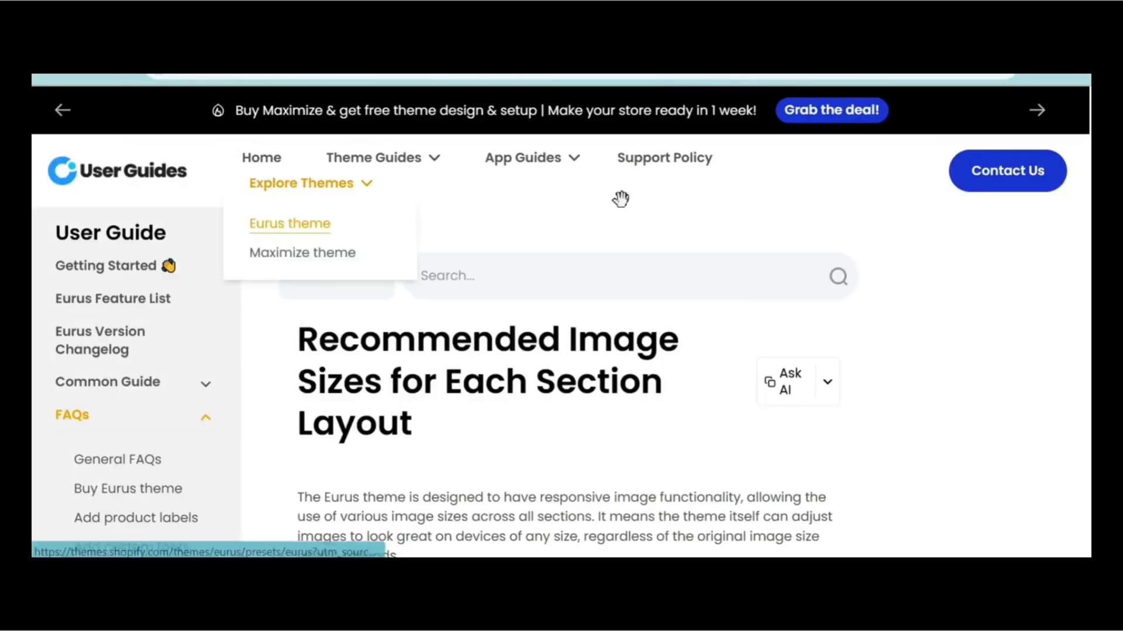
scroll(561, 351, "down", 9)
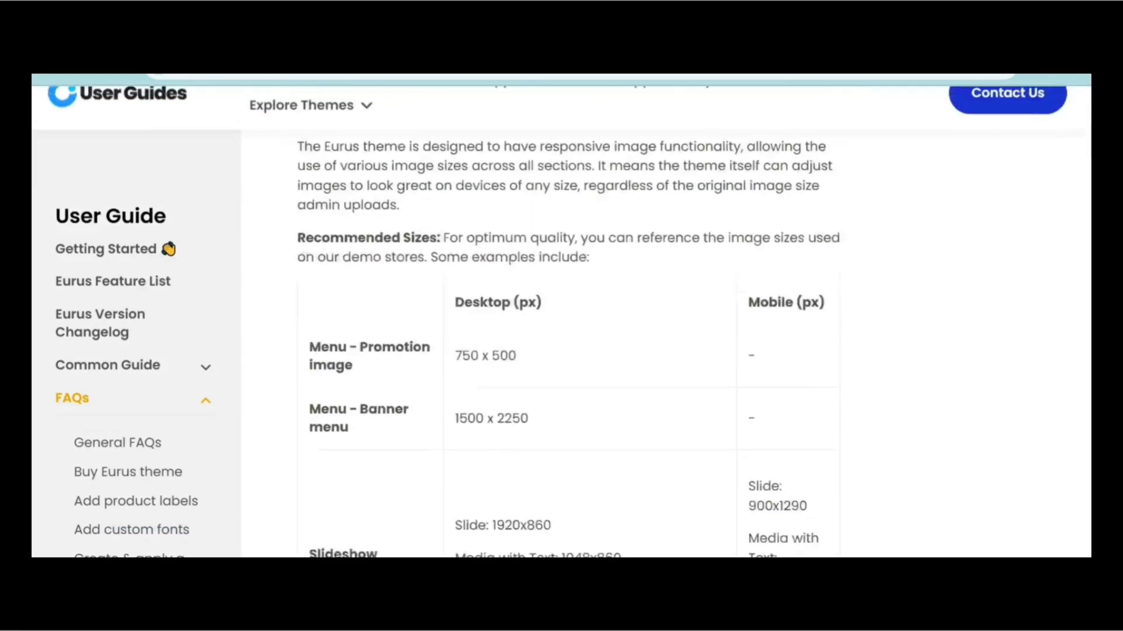
scroll(561, 350, "up", 3)
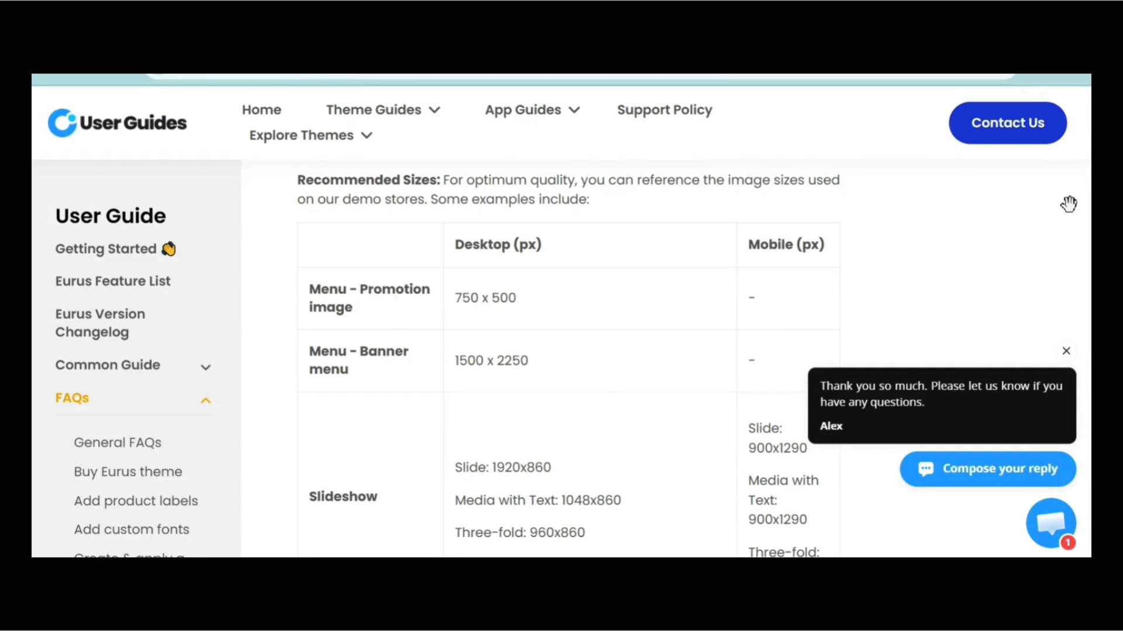
scroll(599, 344, "down", 10)
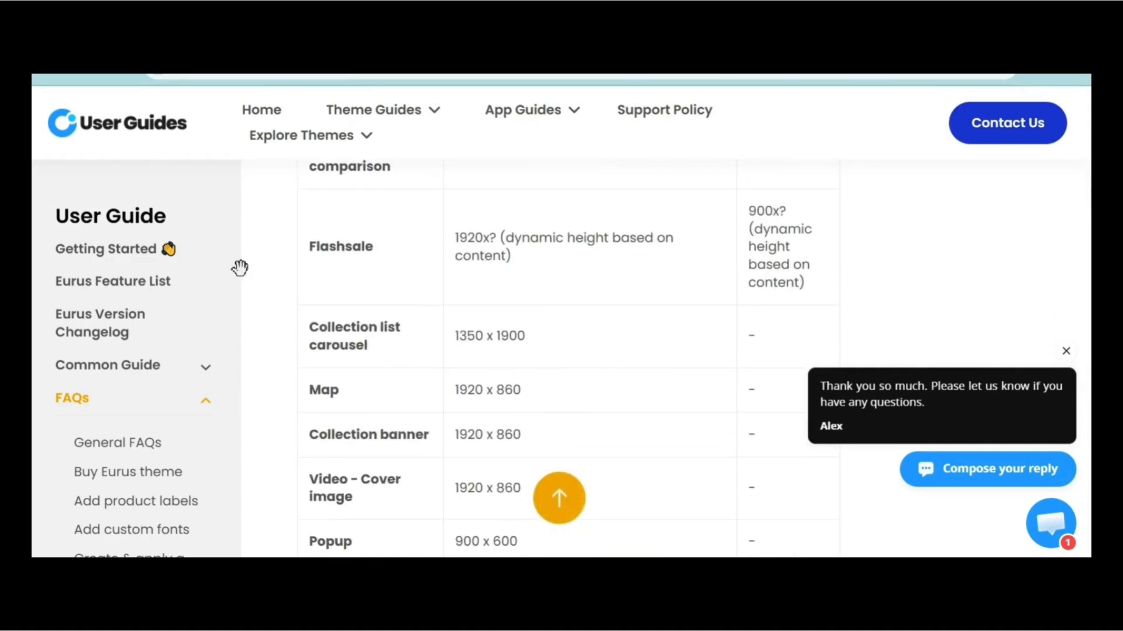
key("ctrl+shift+Tab")
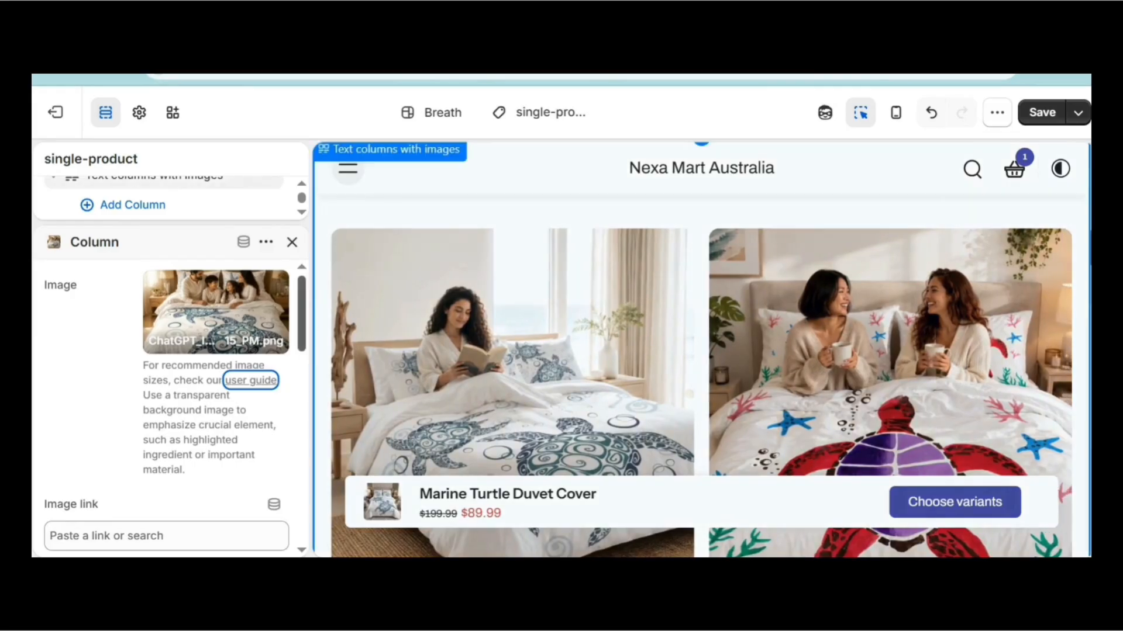
Review the Family Comfort column's settings and close them.
left_click_drag(308, 331, 313, 501)
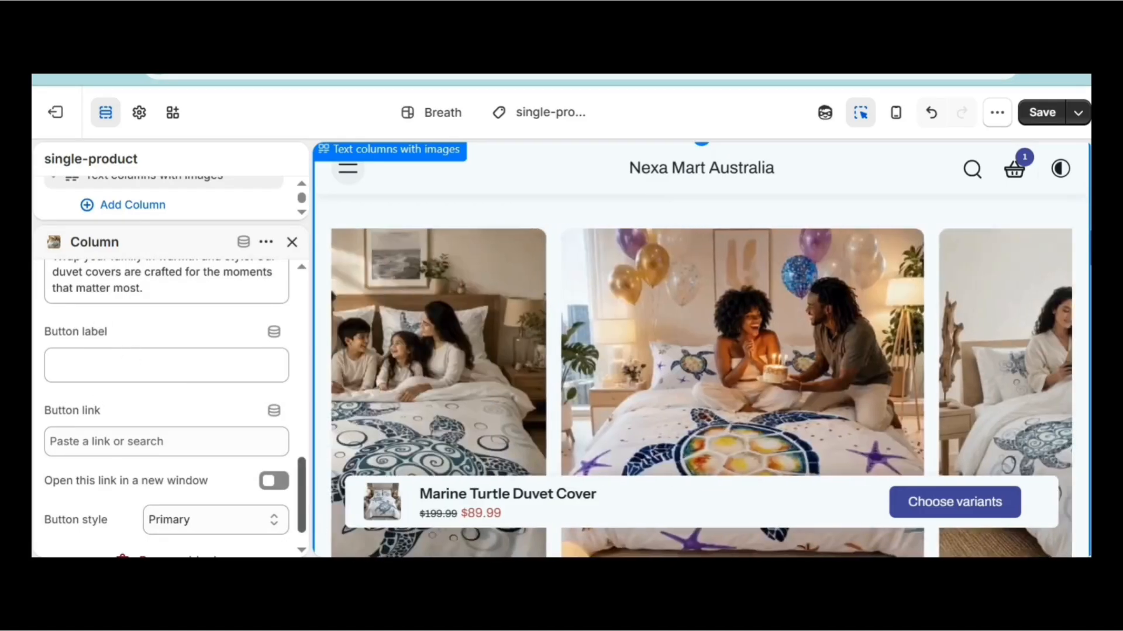
left_click_drag(313, 526, 316, 323)
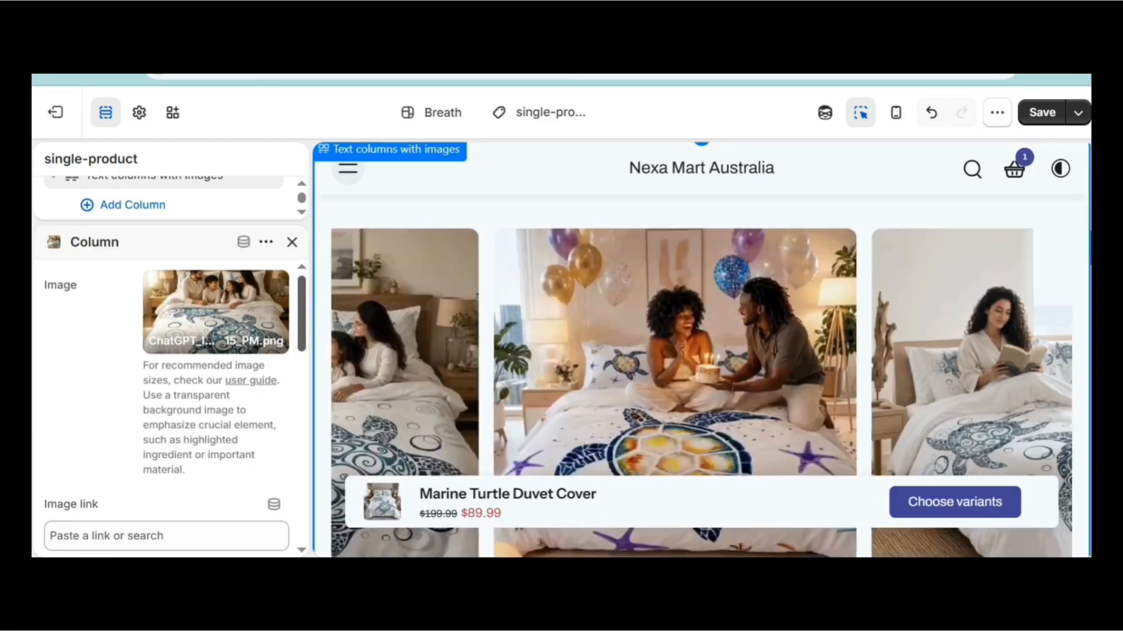
left_click(292, 242)
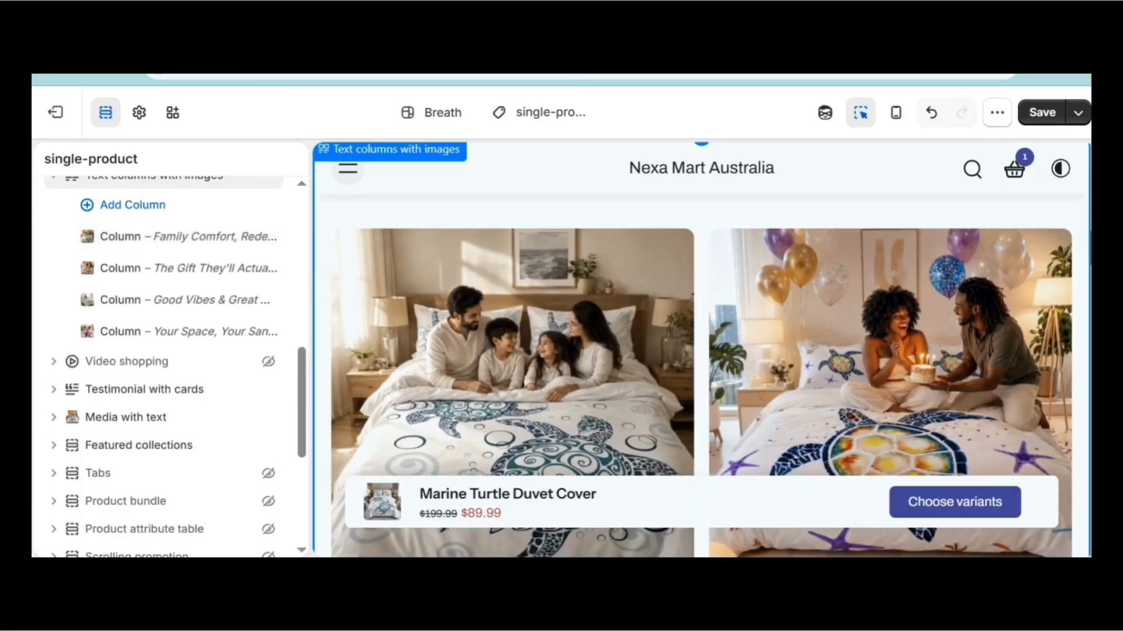
Preview the section in mobile layout, review its Carousel settings, and close the section settings.
left_click(895, 112)
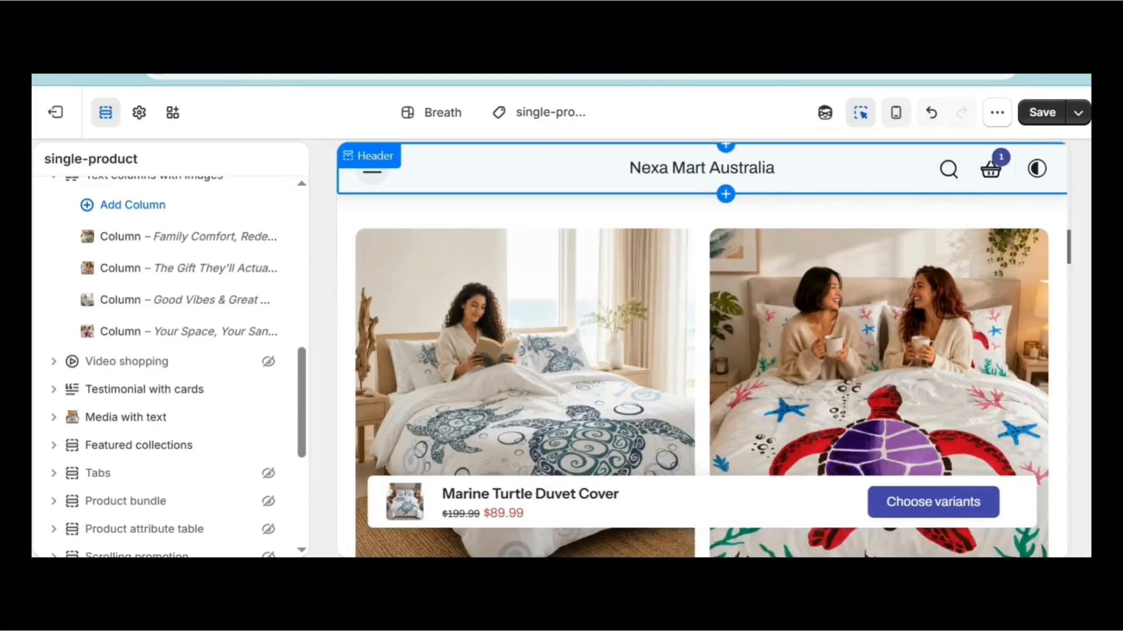
left_click_drag(886, 241, 885, 270)
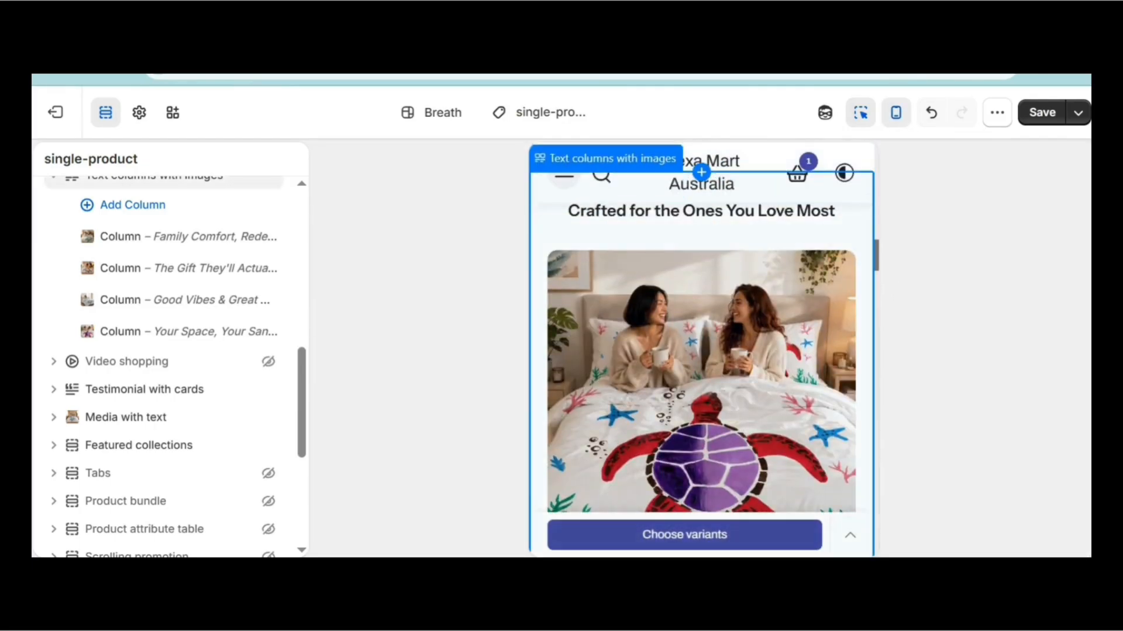
scroll(310, 396, "up", 2)
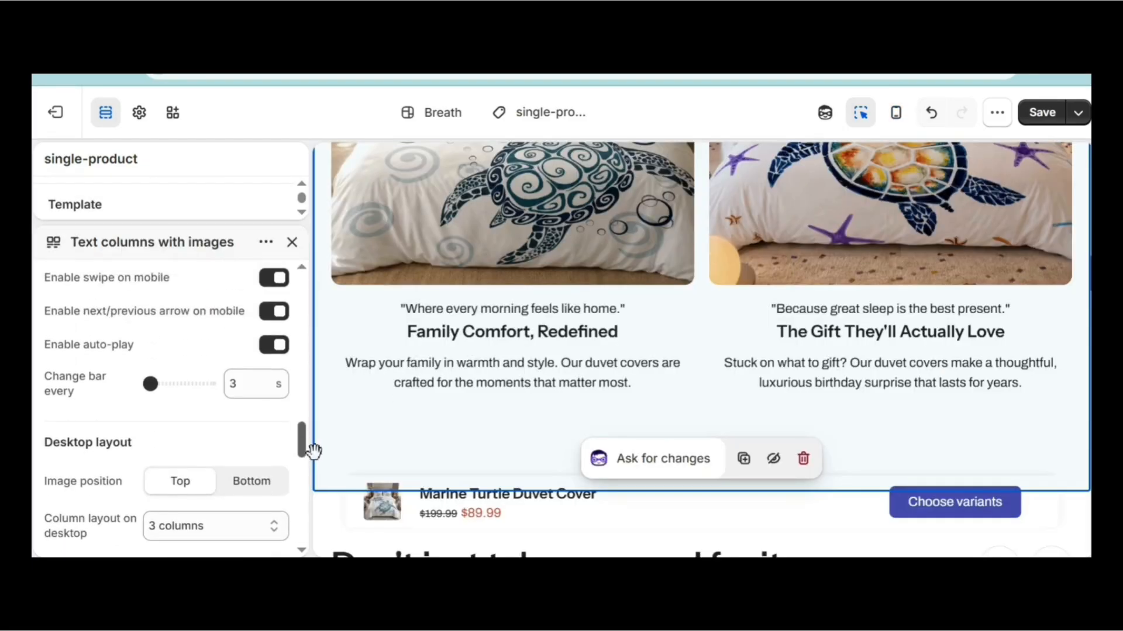
scroll(170, 410, "up", 1)
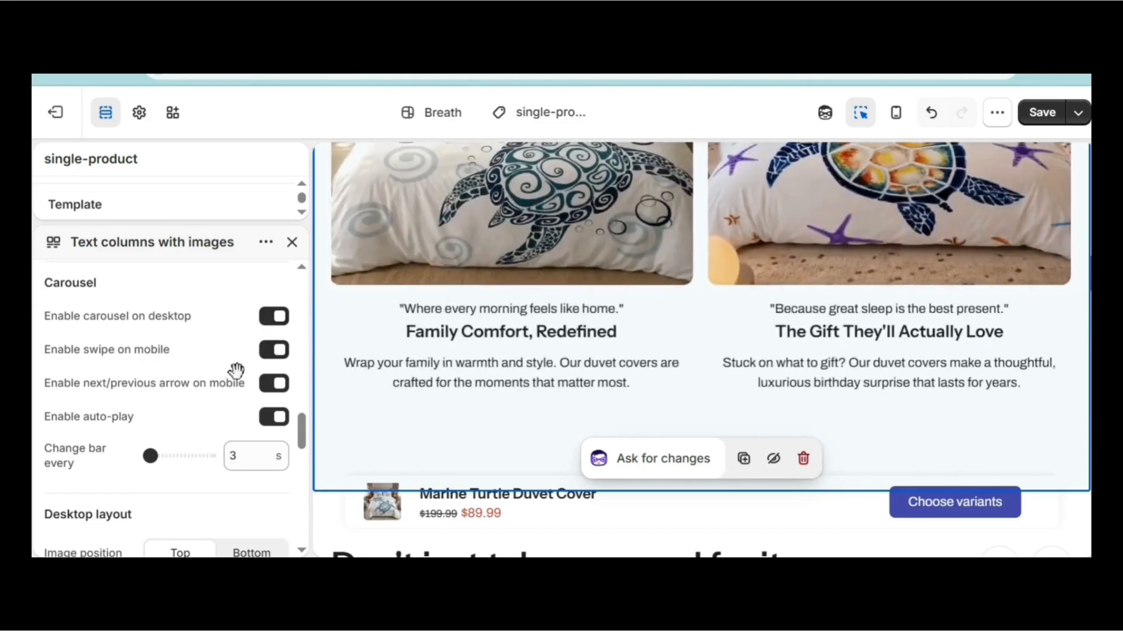
left_click_drag(314, 416, 314, 276)
left_click(291, 243)
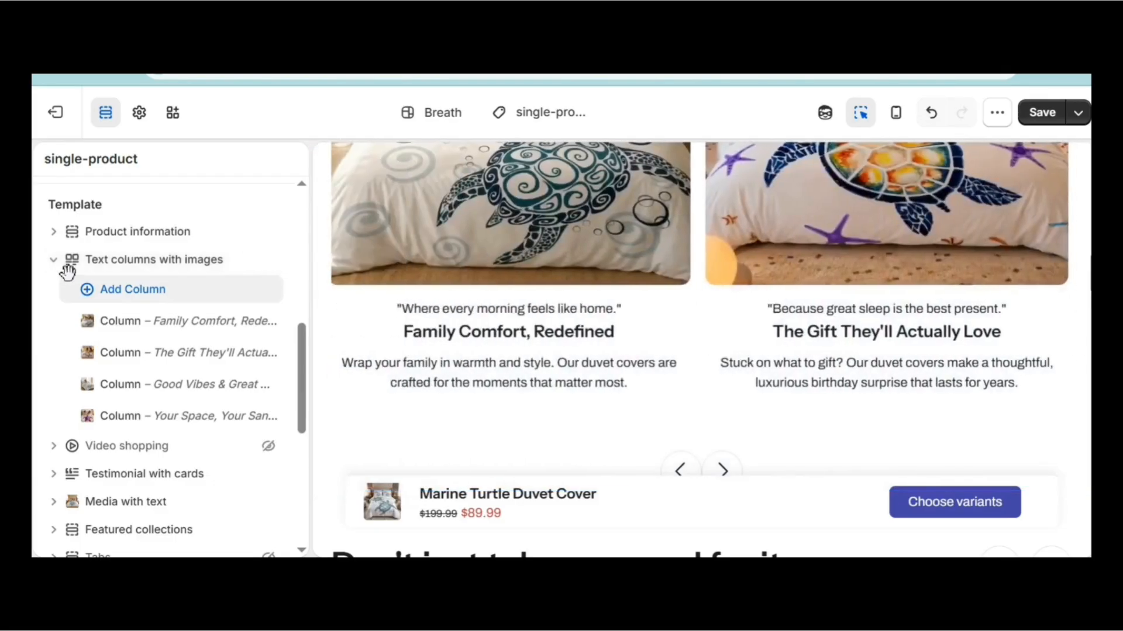
Collapse Text columns with images and expand the Video shopping section's block list.
left_click(53, 259)
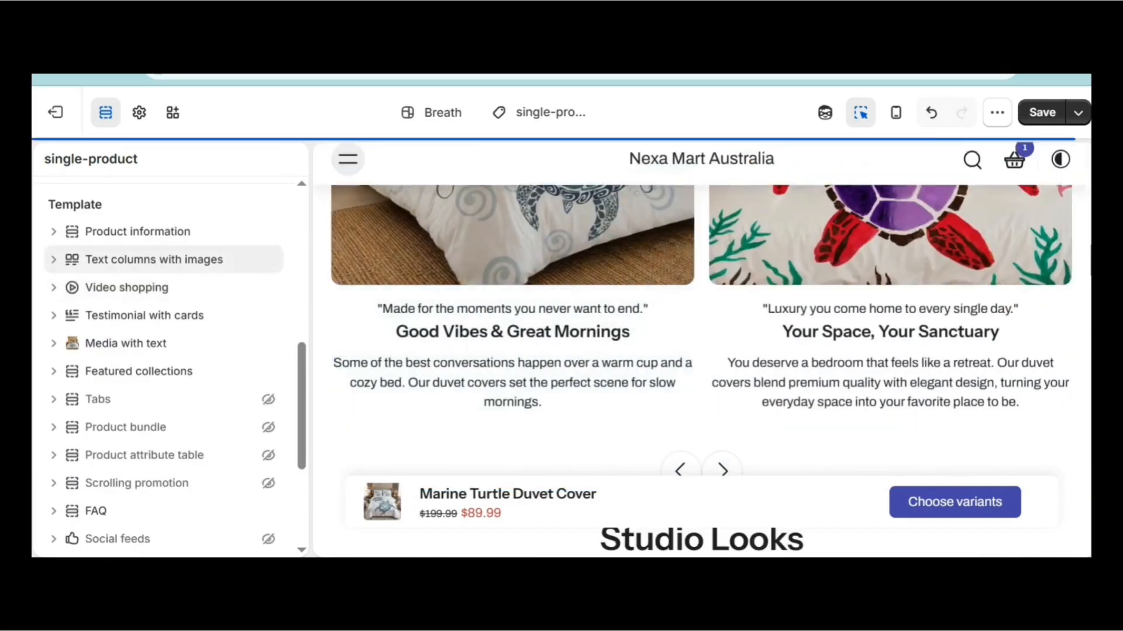
scroll(701, 351, "down", 6)
scroll(702, 351, "up", 9)
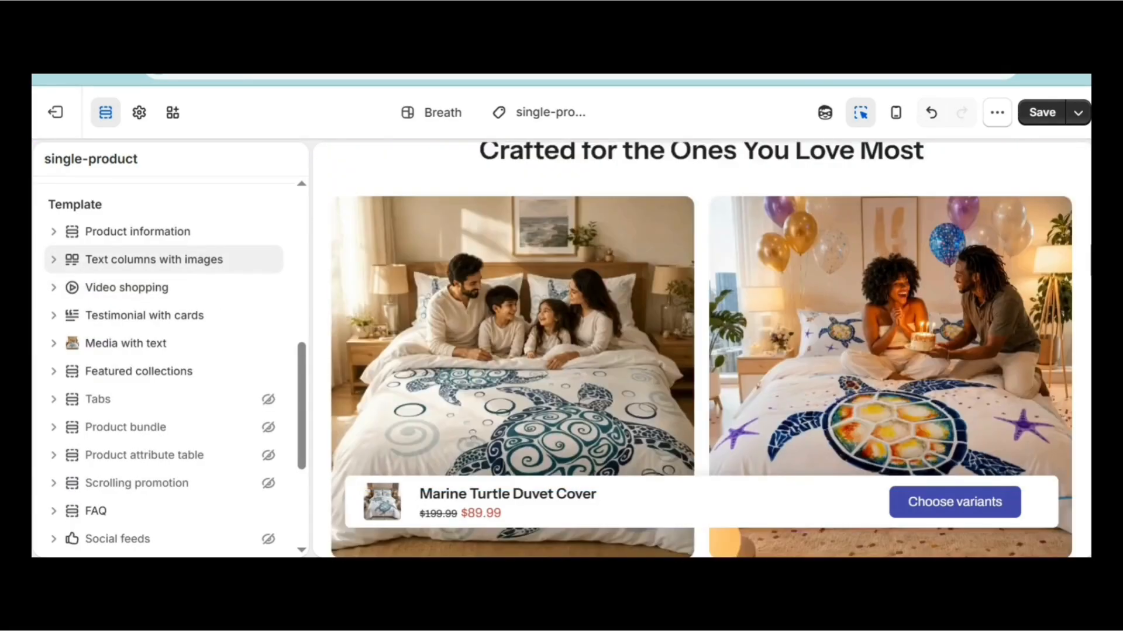
scroll(603, 250, "down", 6)
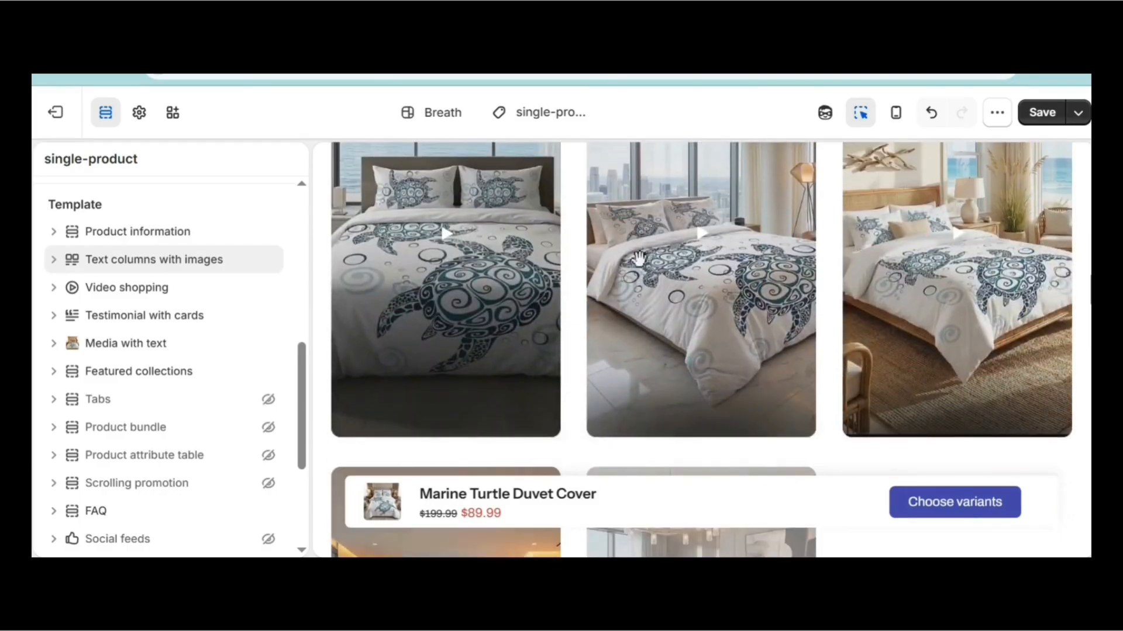
scroll(603, 251, "down", 5)
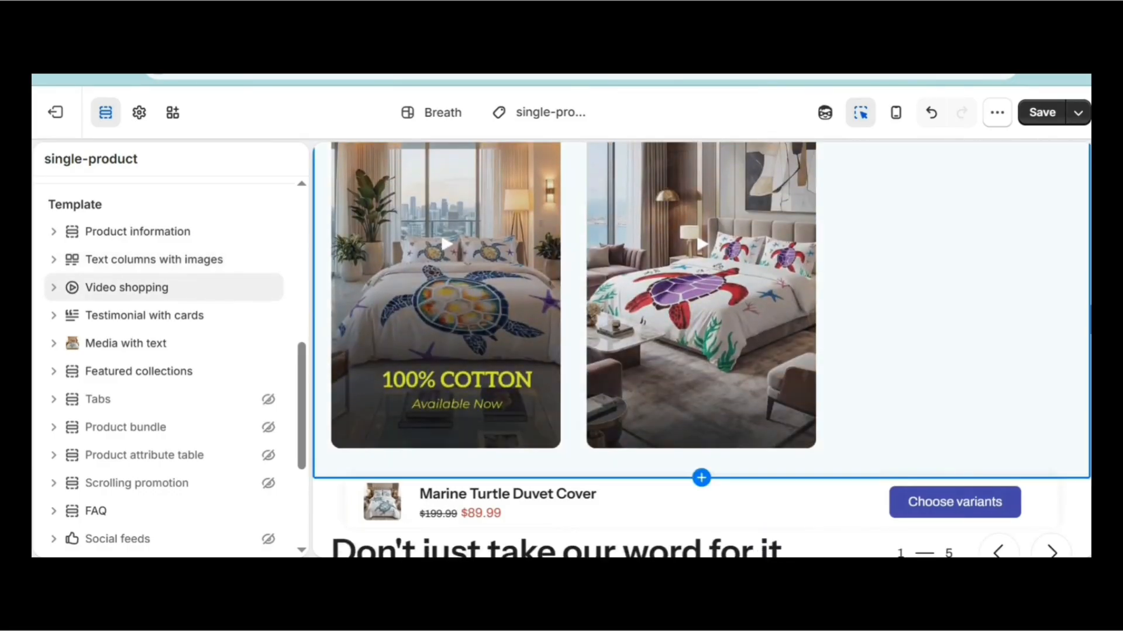
left_click(54, 287)
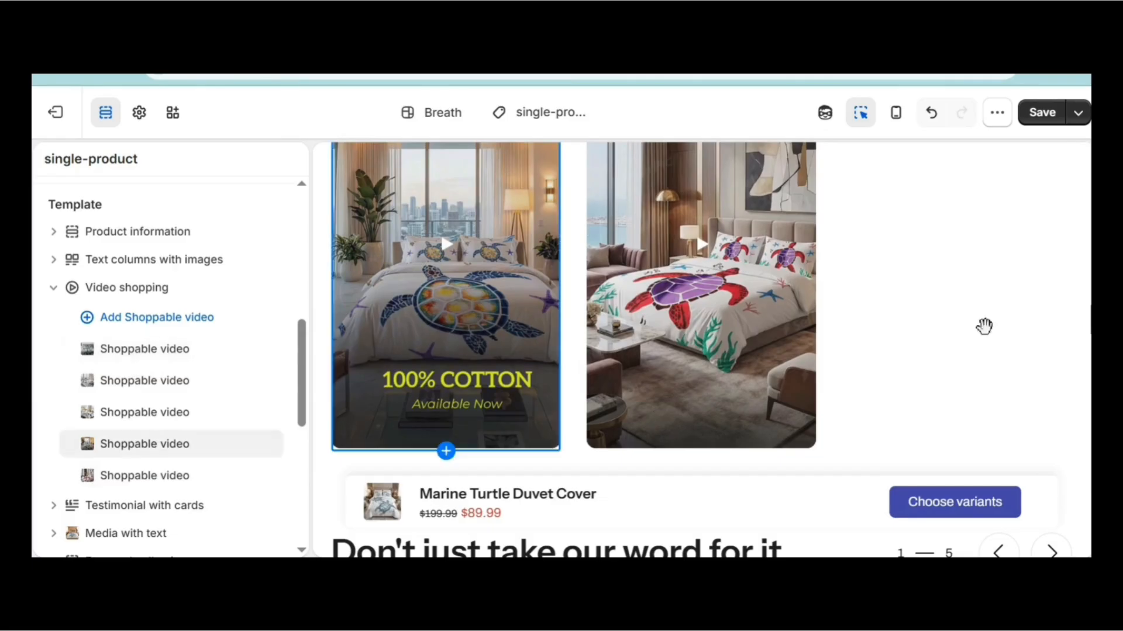
scroll(711, 296, "up", 5)
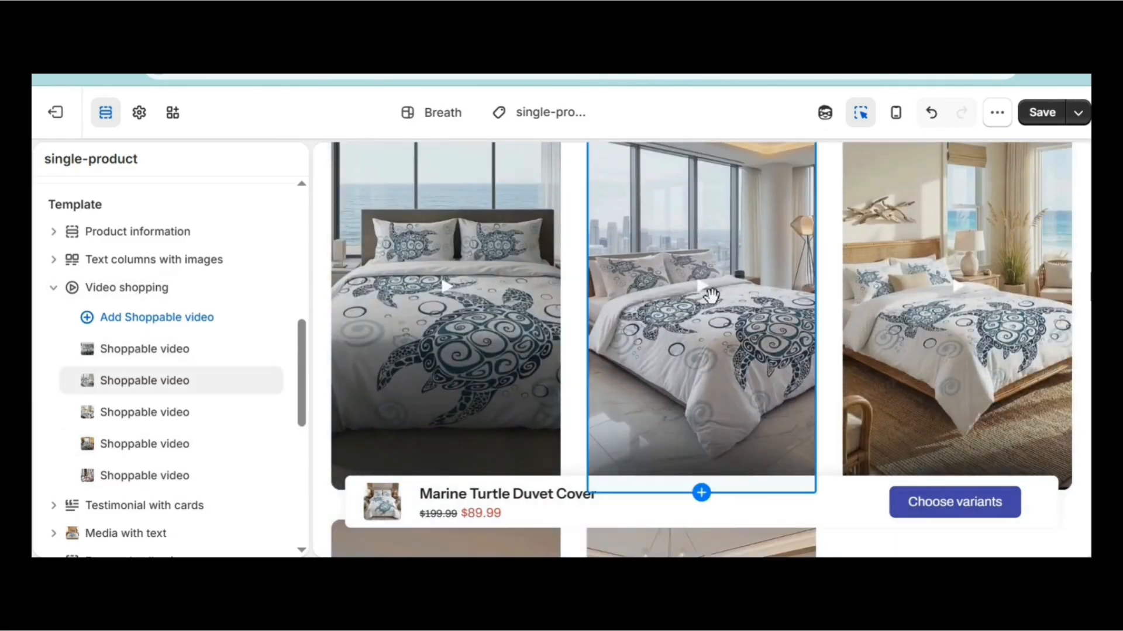
Review the settings of the first, second and third Shoppable video blocks.
left_click(709, 328)
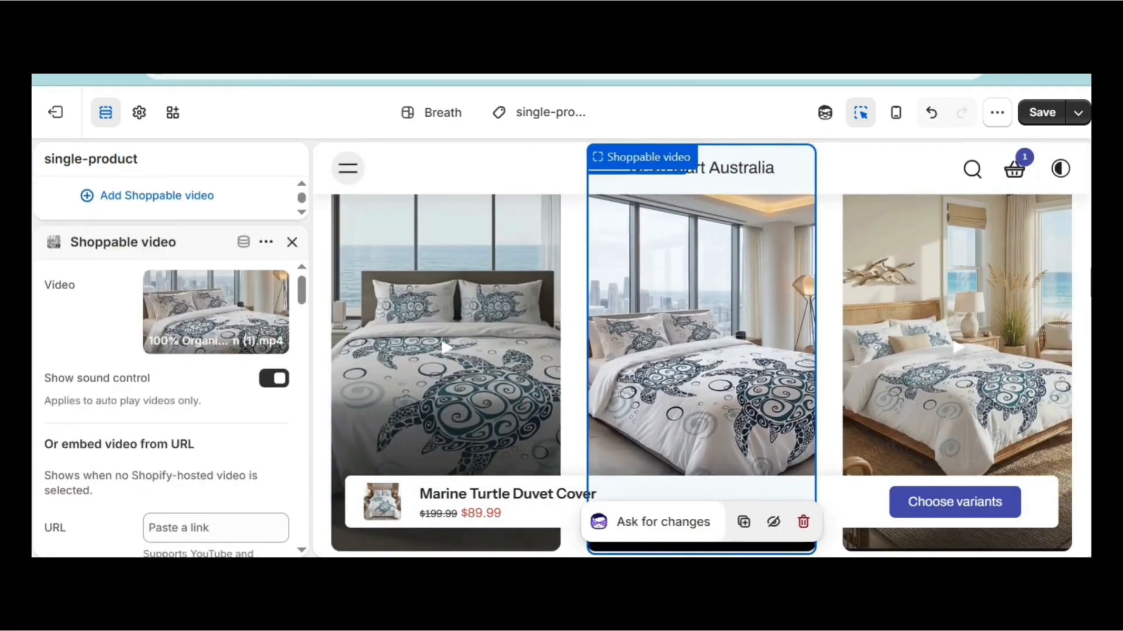
left_click(959, 345)
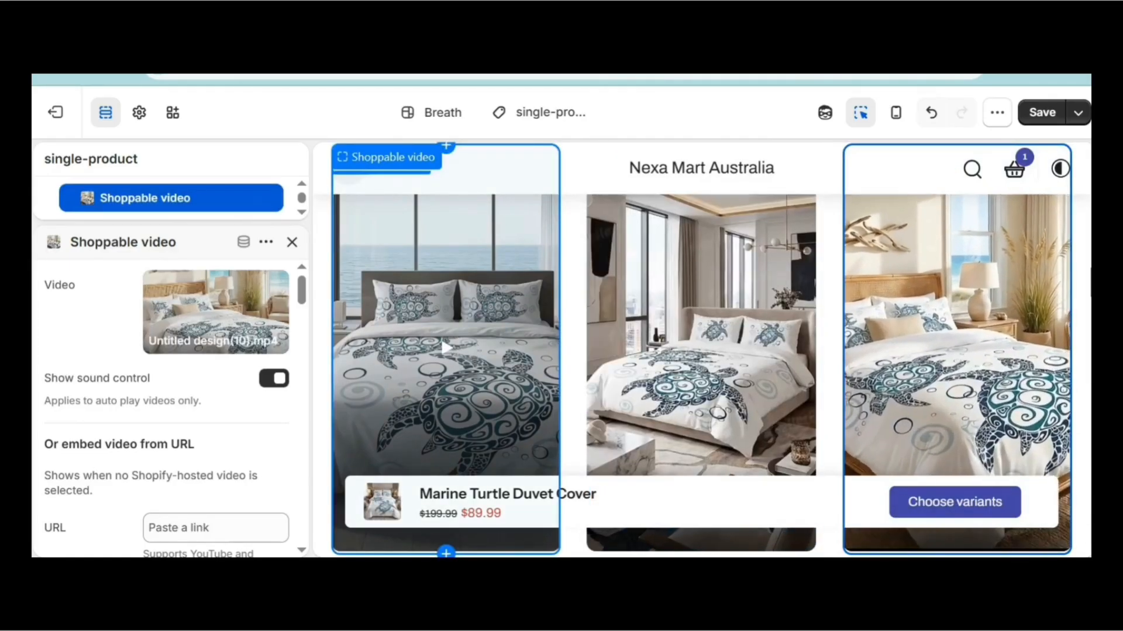
left_click(456, 350)
scroll(996, 440, "up", 3)
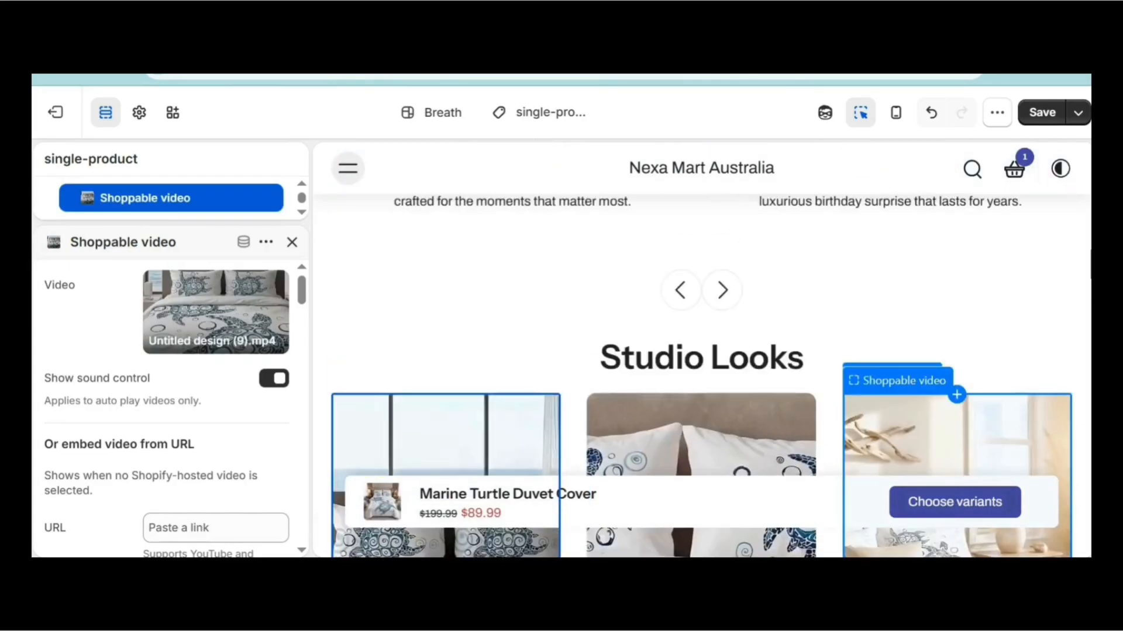
scroll(995, 440, "down", 6)
scroll(994, 409, "down", 3)
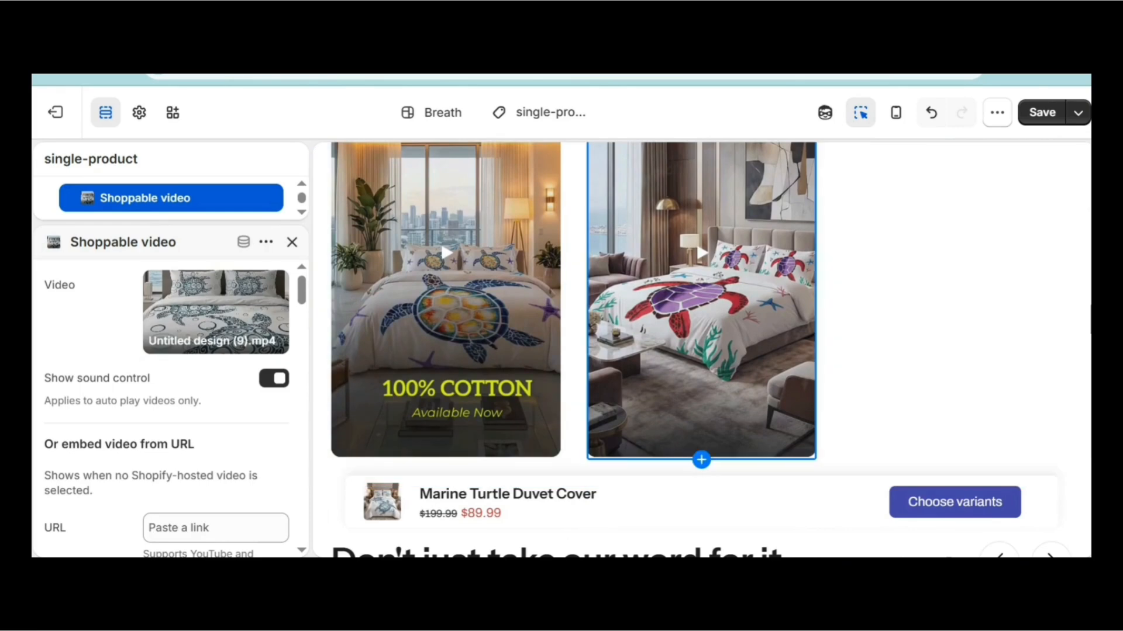
left_click(701, 327)
left_click(450, 346)
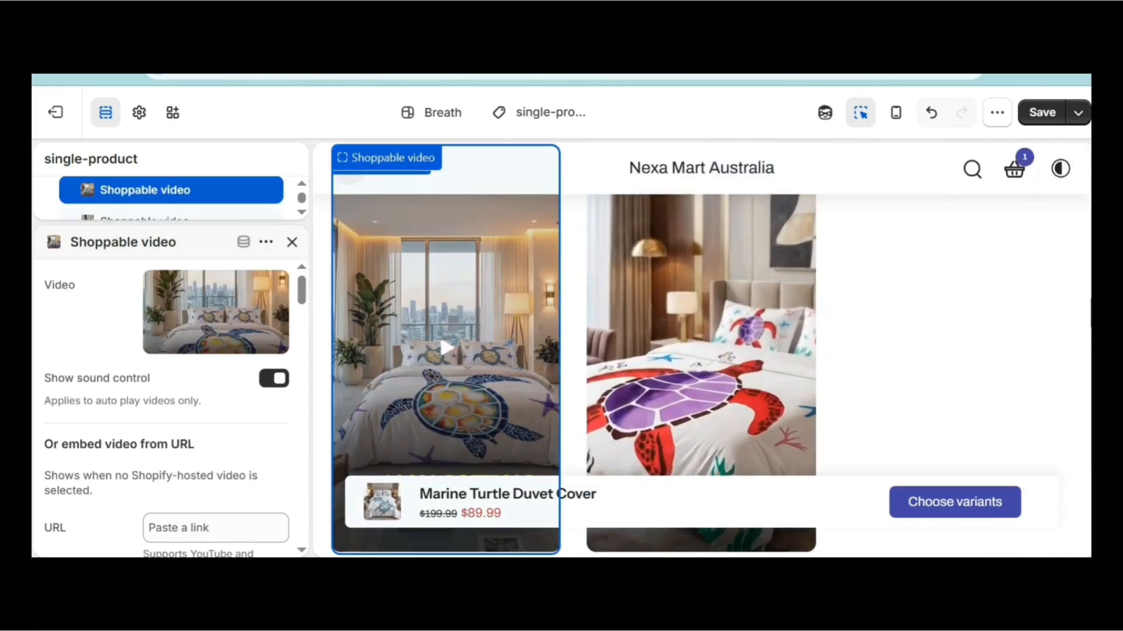
scroll(702, 351, "down", 2)
scroll(702, 351, "up", 5)
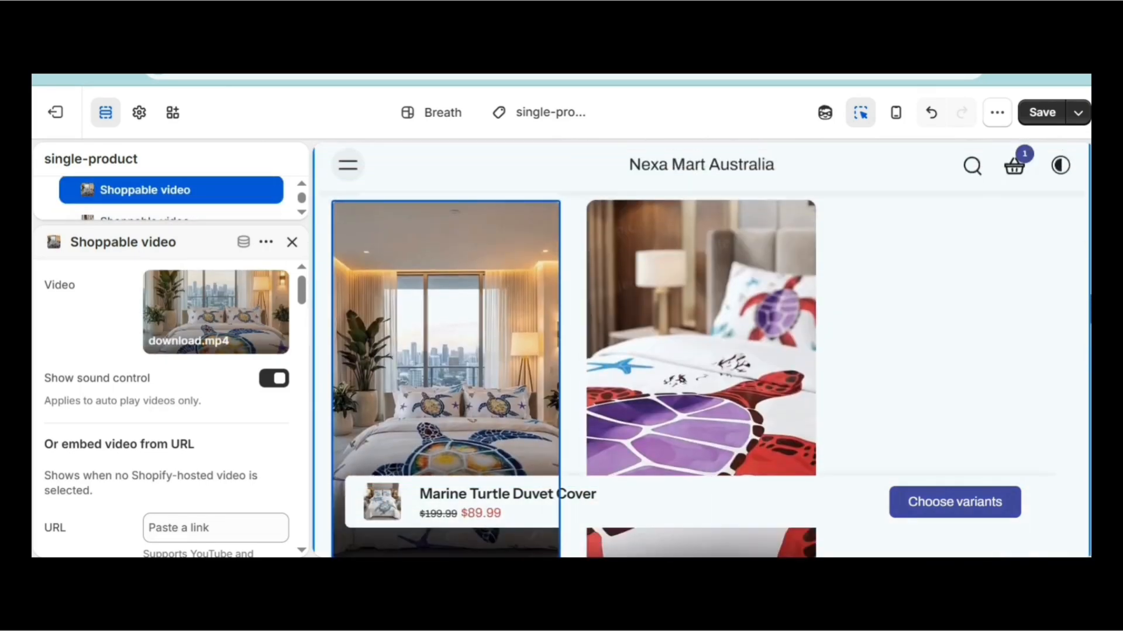
scroll(702, 351, "down", 1)
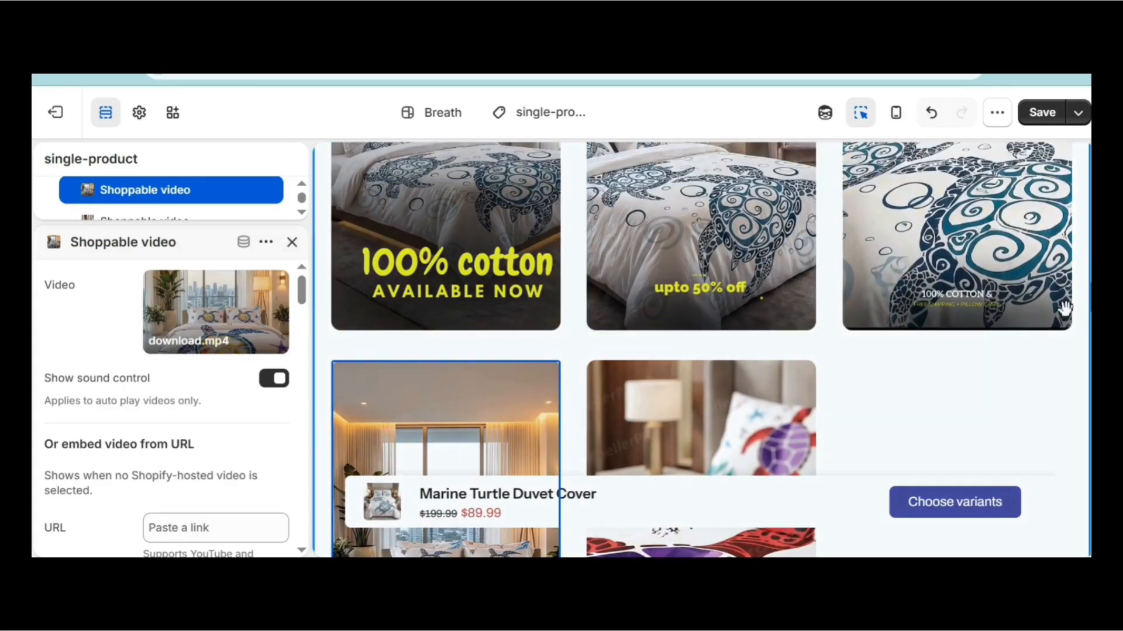
left_click_drag(1091, 298, 1091, 272)
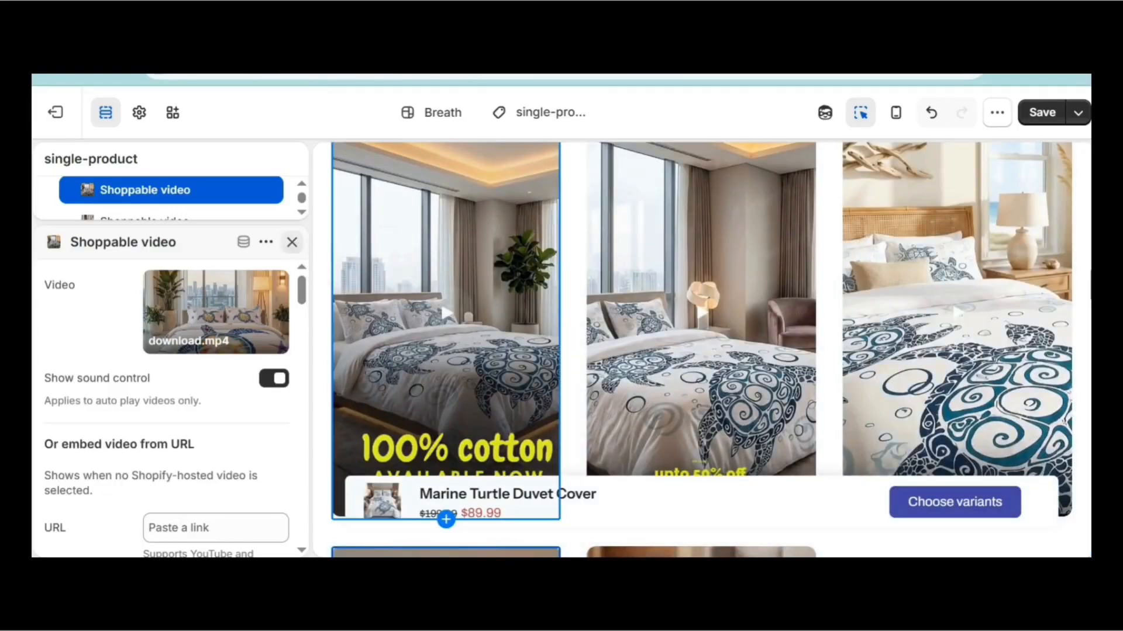
Close the Shoppable video settings and return to the Video shopping section's block list.
left_click(292, 242)
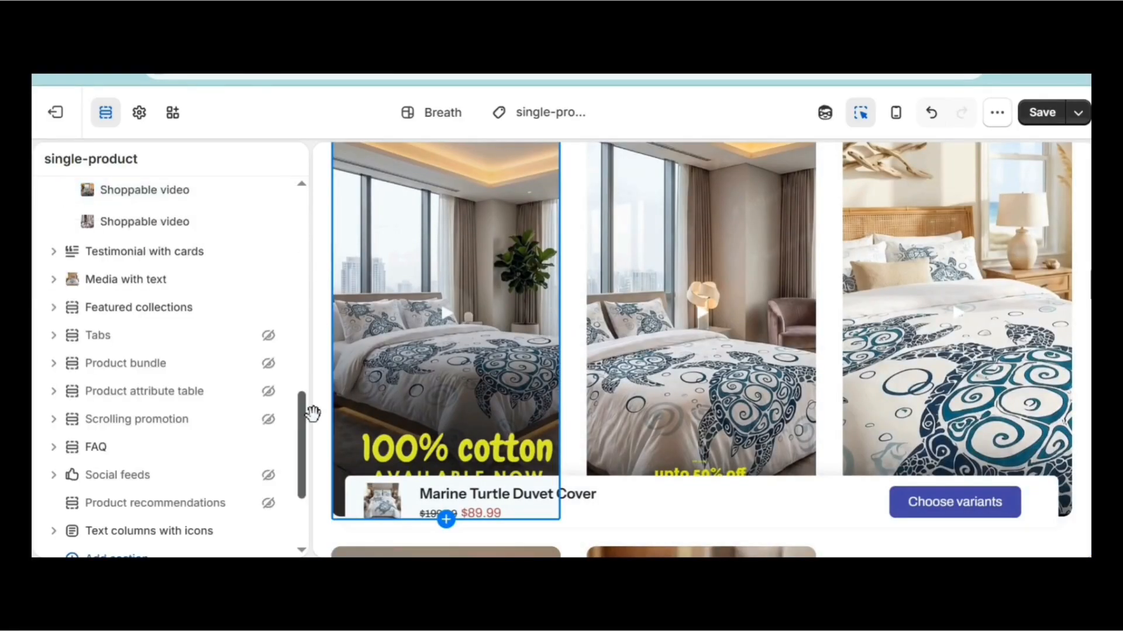
scroll(313, 413, "up", 5)
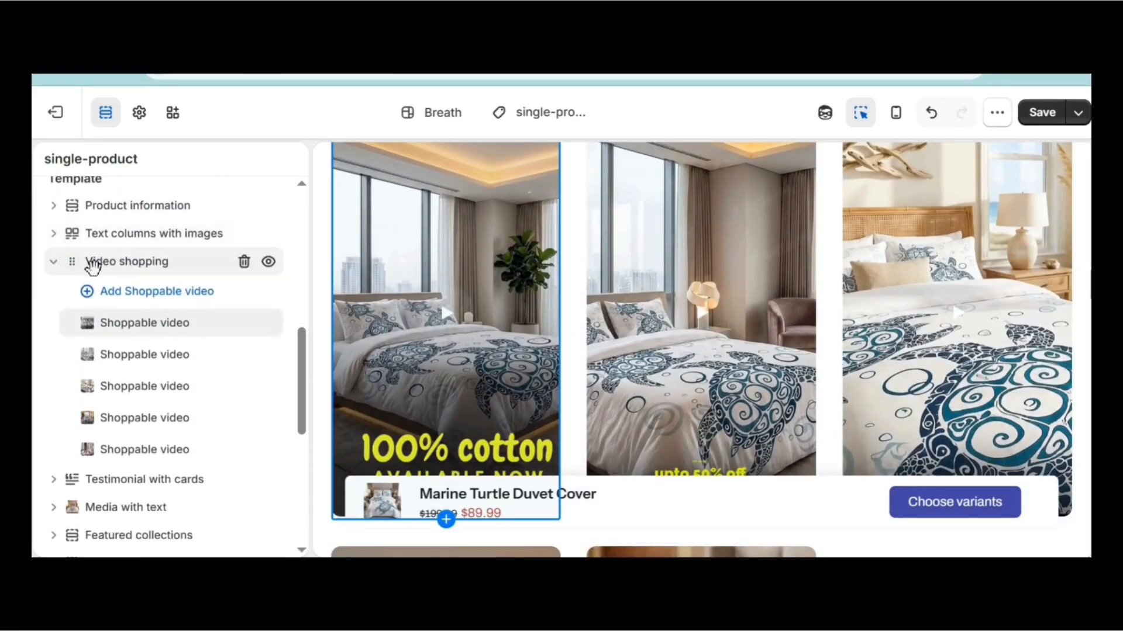
left_click(106, 265)
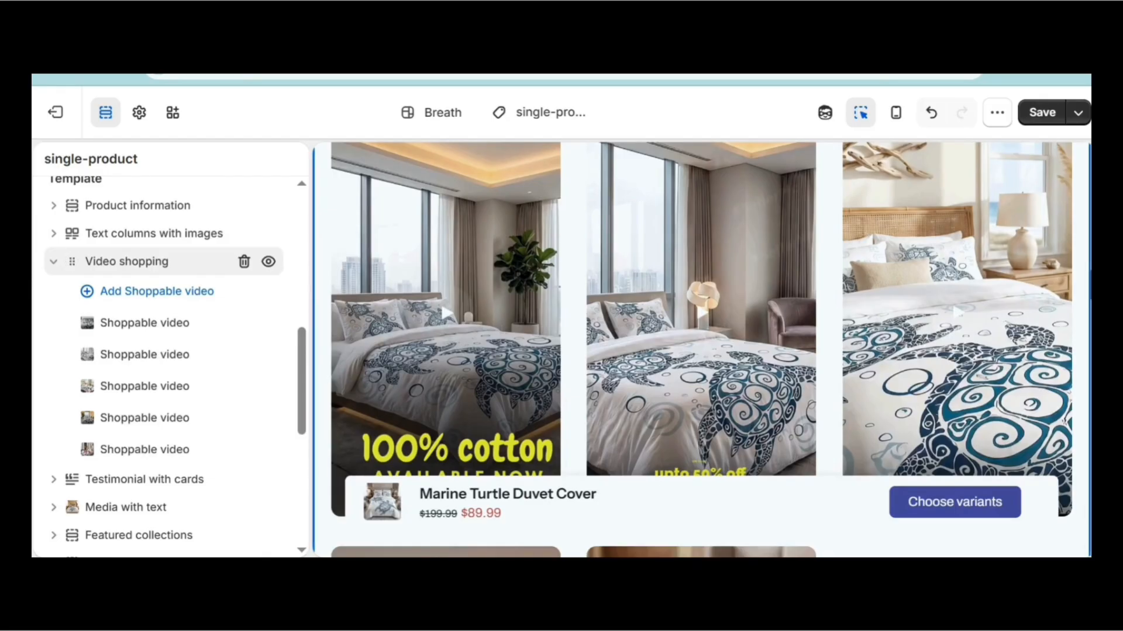
Review the Video shopping section settings, close them, and collapse the Video shopping row.
left_click(127, 262)
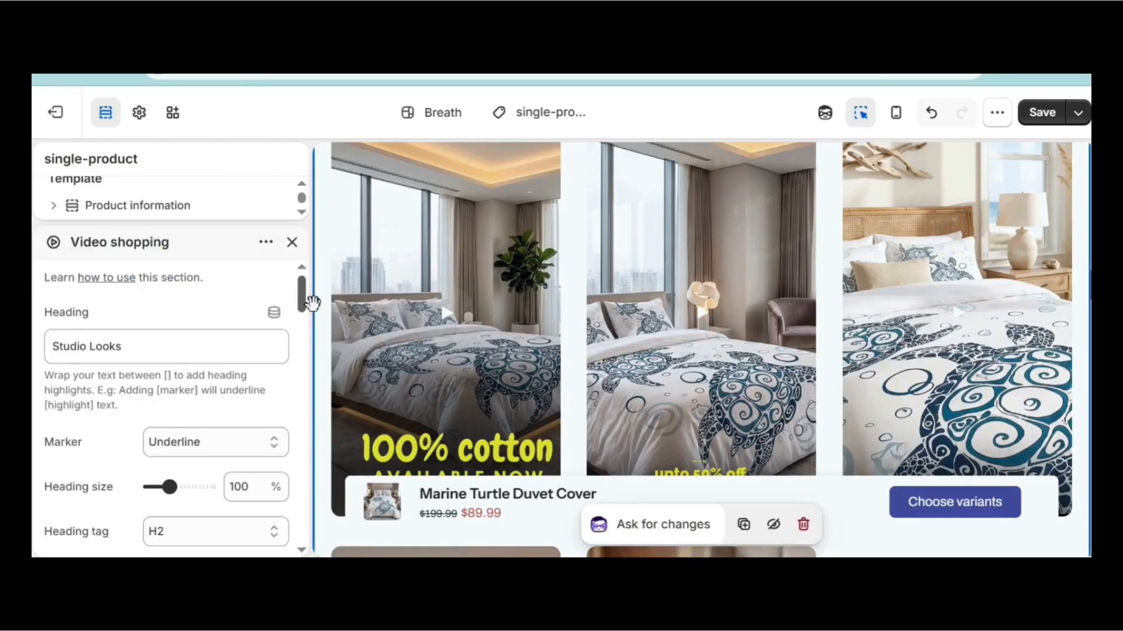
mouse_move(305, 303)
left_mouse_down()
mouse_move(308, 413)
mouse_move(308, 292)
left_mouse_up()
left_click(292, 242)
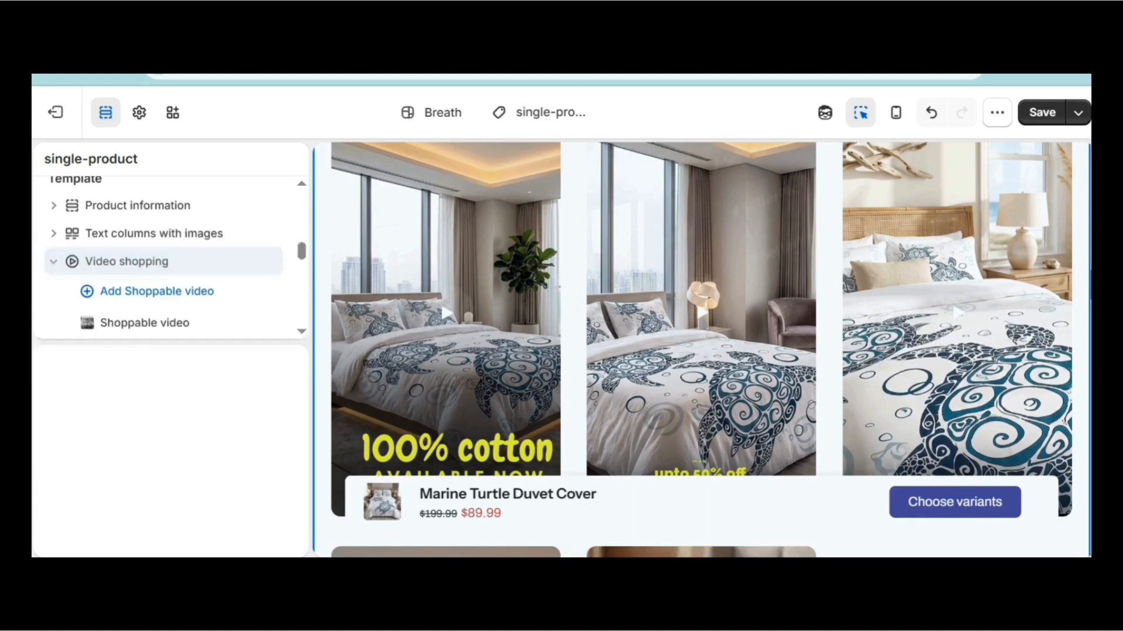
left_click(54, 261)
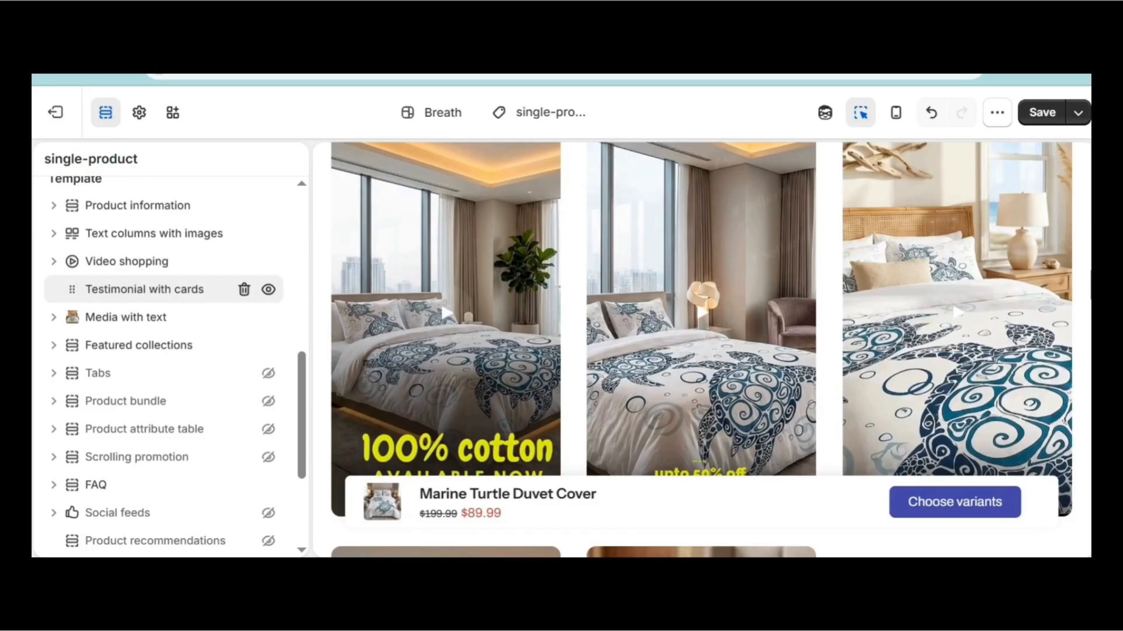
left_click(144, 289)
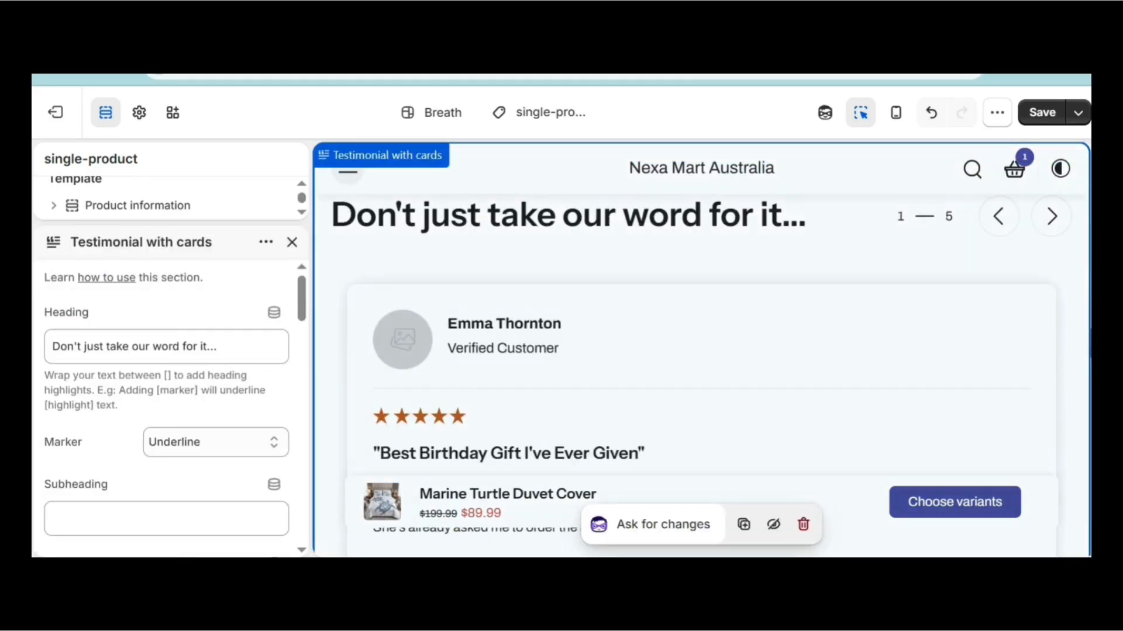
scroll(701, 349, "down", 3)
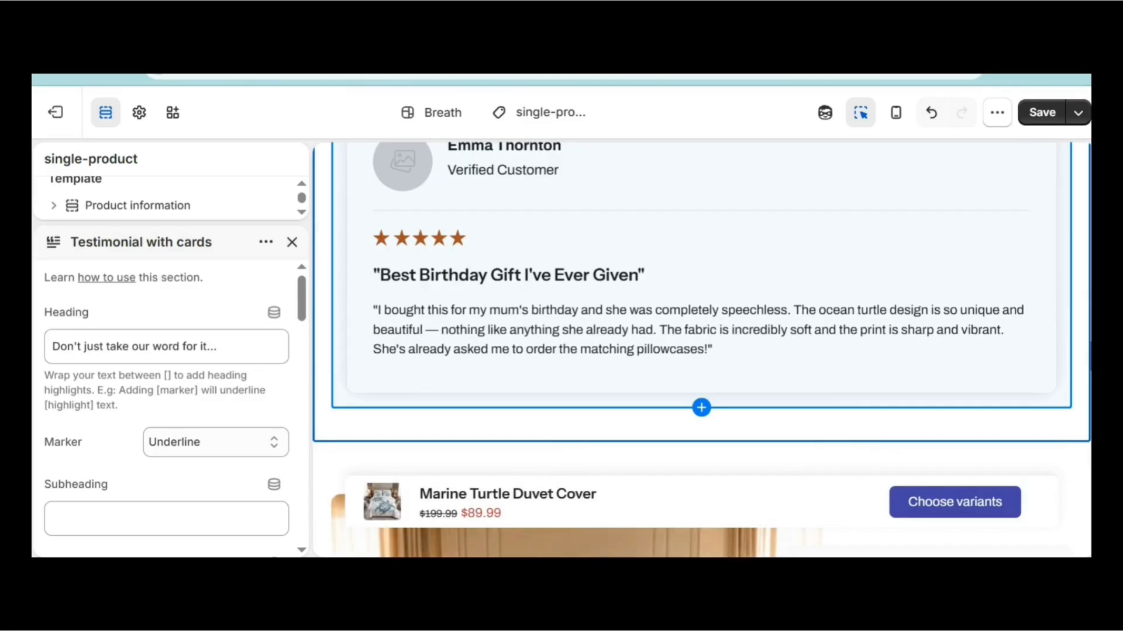
left_click(292, 242)
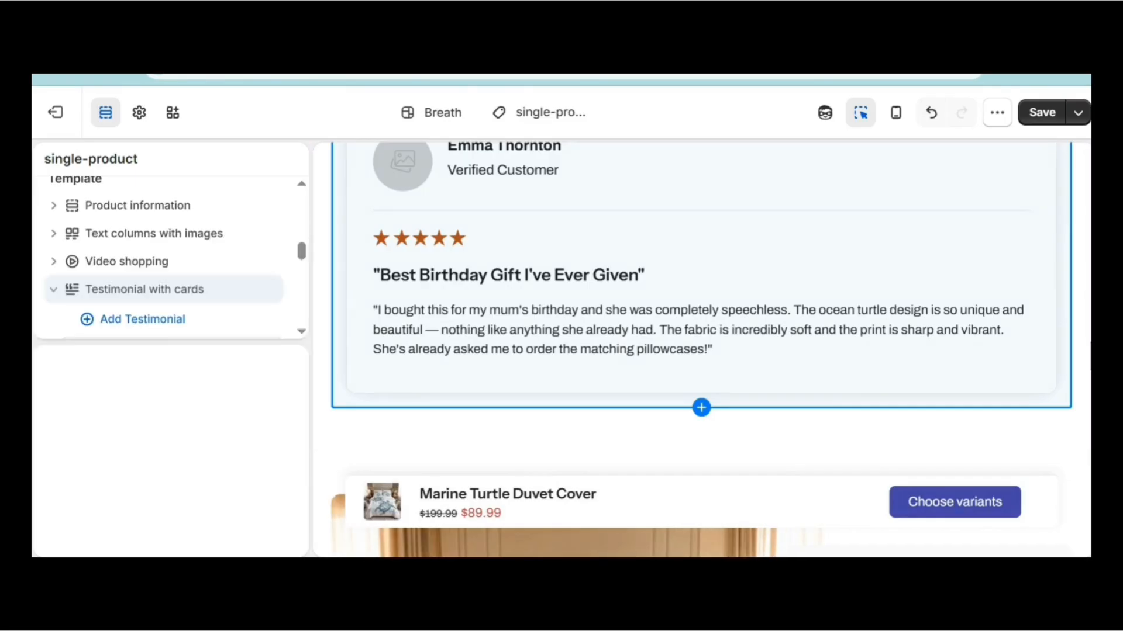
left_click(175, 354)
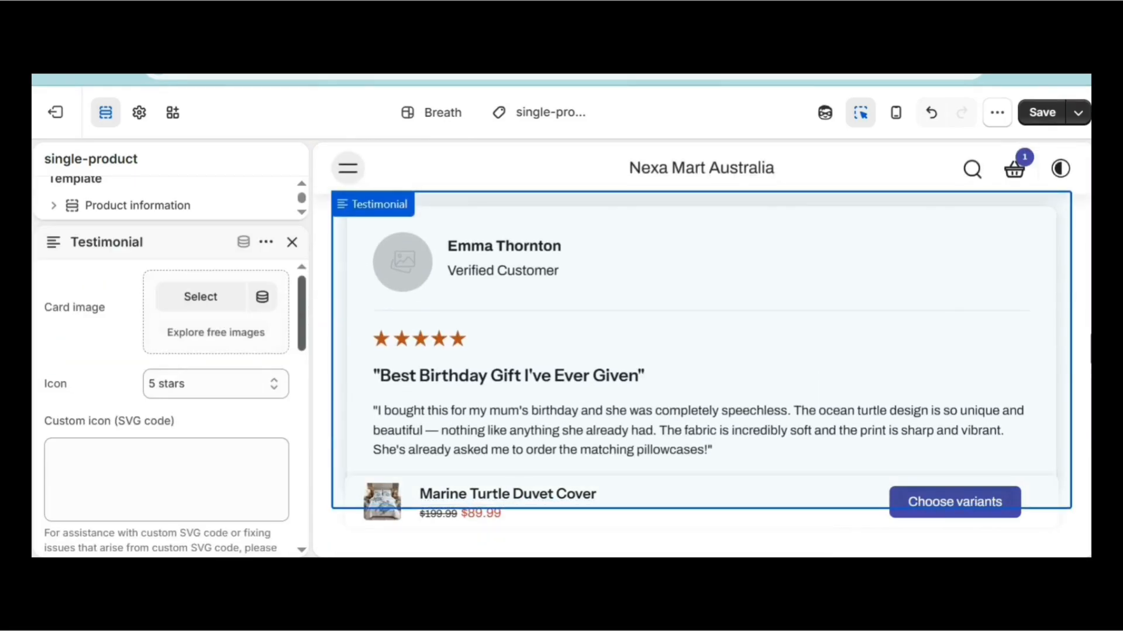
left_click_drag(302, 317, 303, 436)
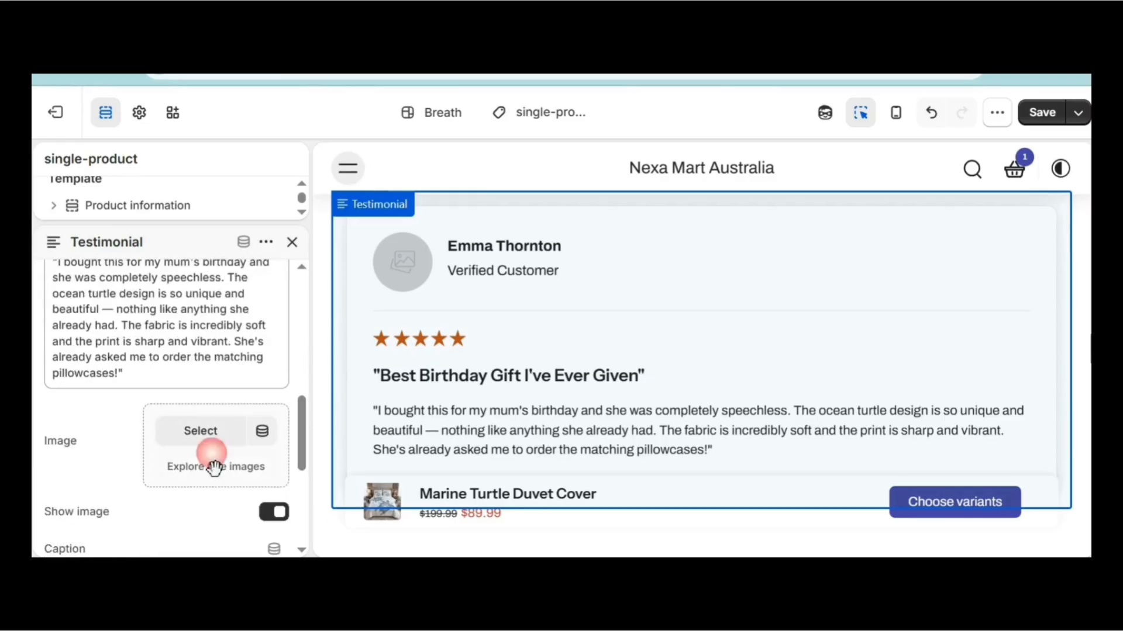
scroll(187, 421, "down", 4)
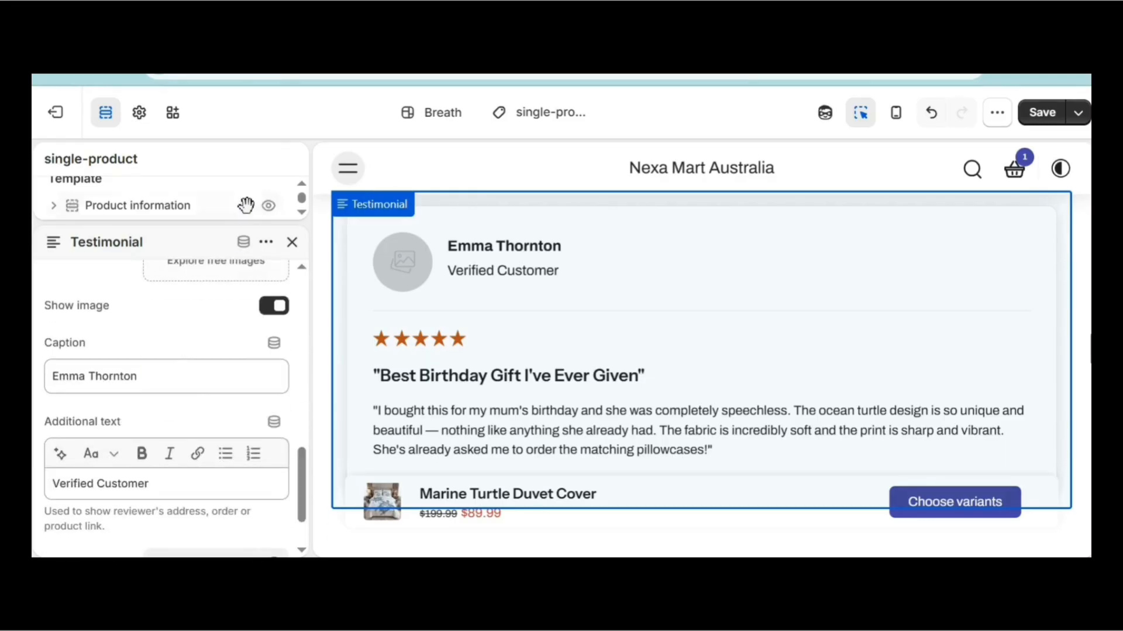
left_click(292, 242)
left_click(53, 289)
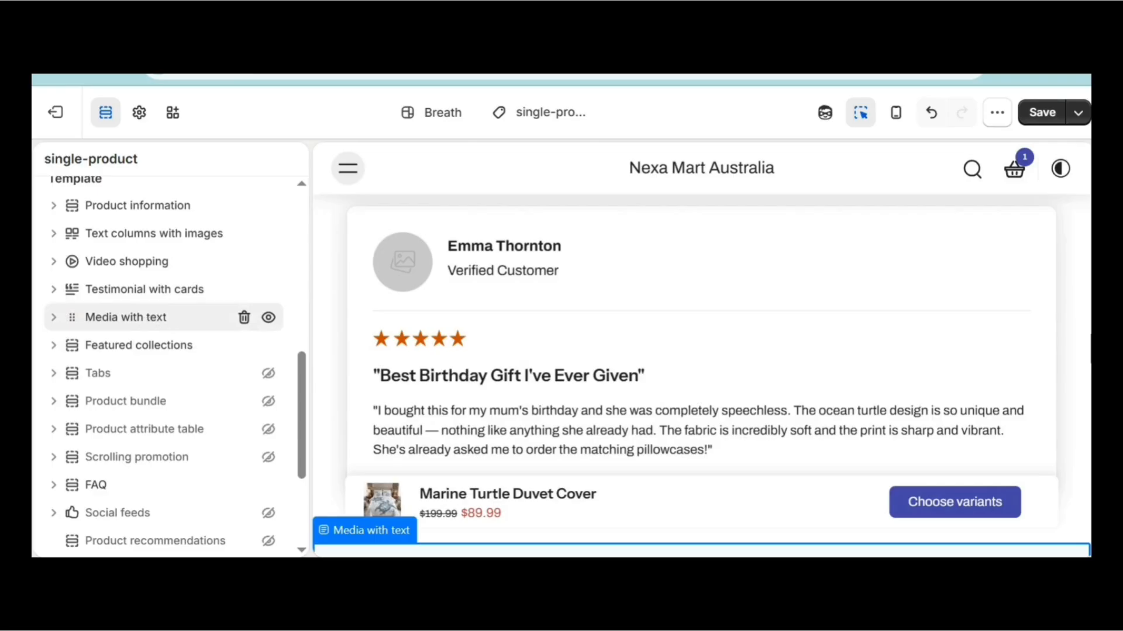
left_click(126, 317)
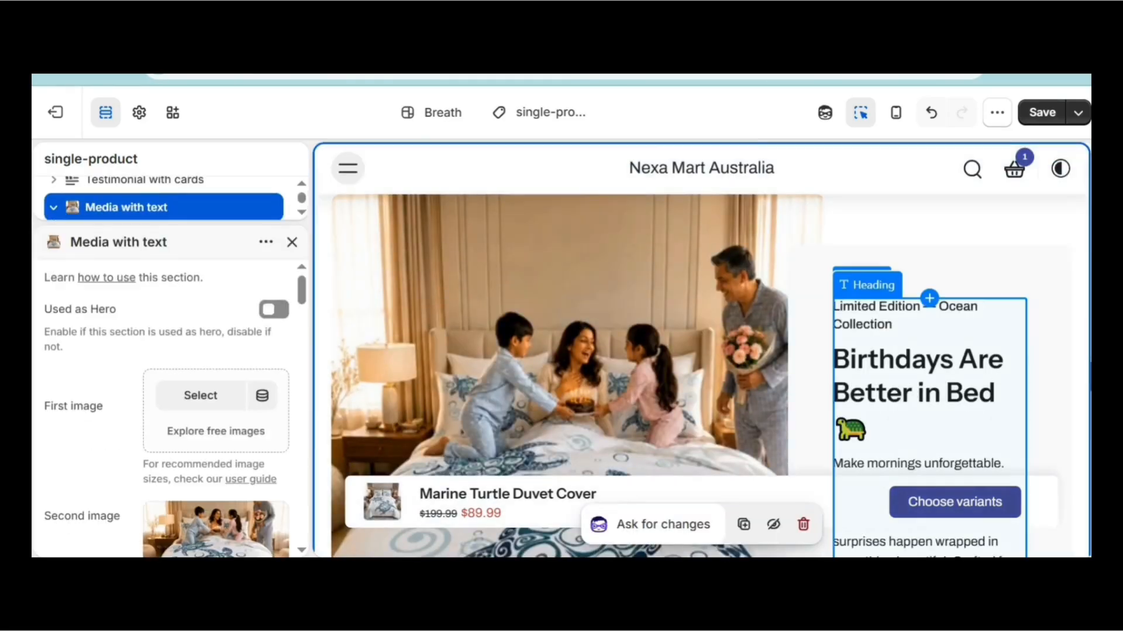
scroll(573, 352, "down", 3)
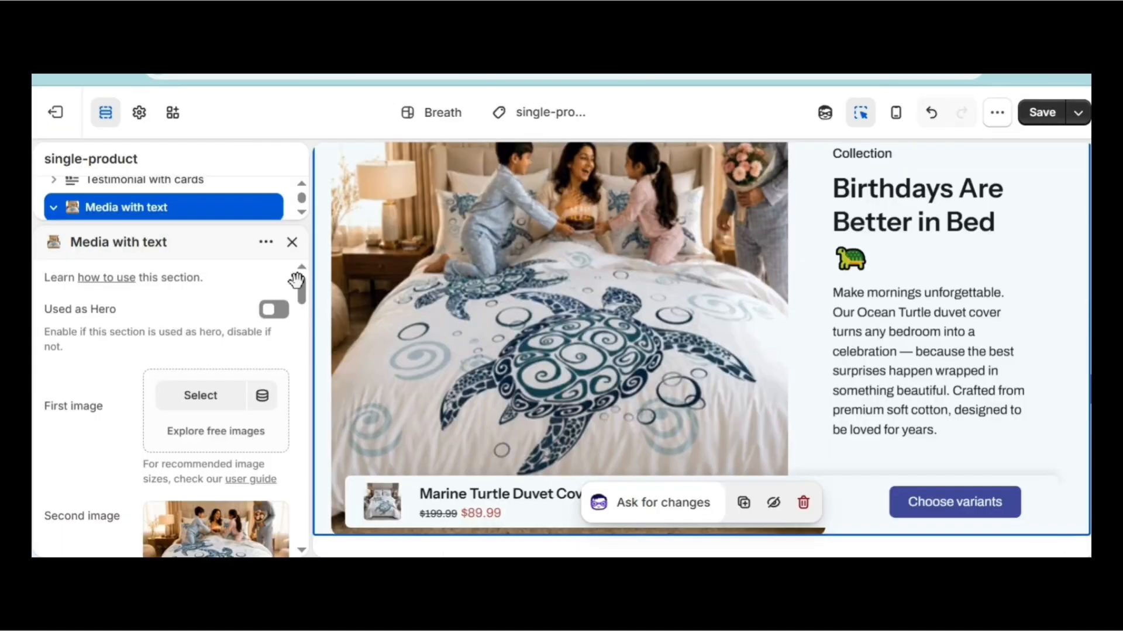
left_click(292, 242)
left_click(54, 207)
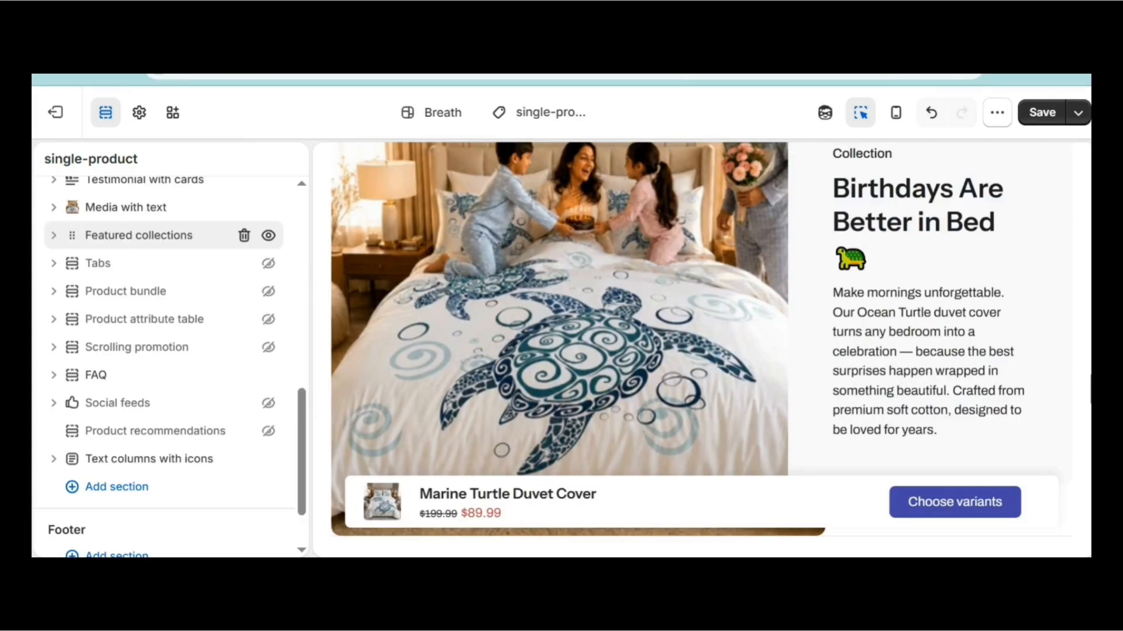
left_click(139, 235)
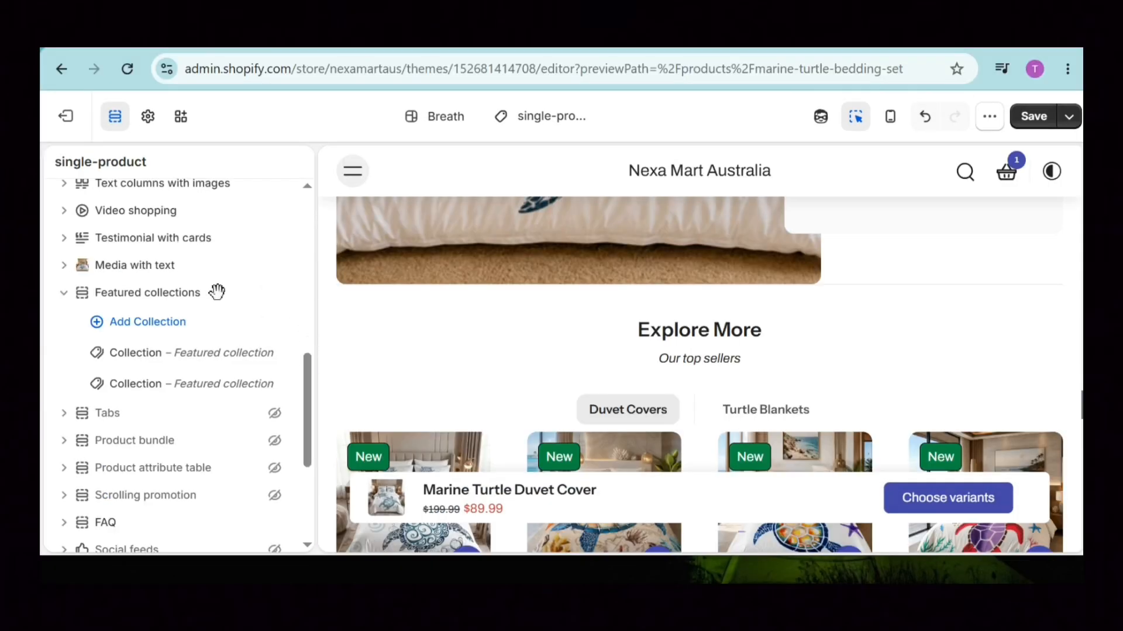
left_click(63, 293)
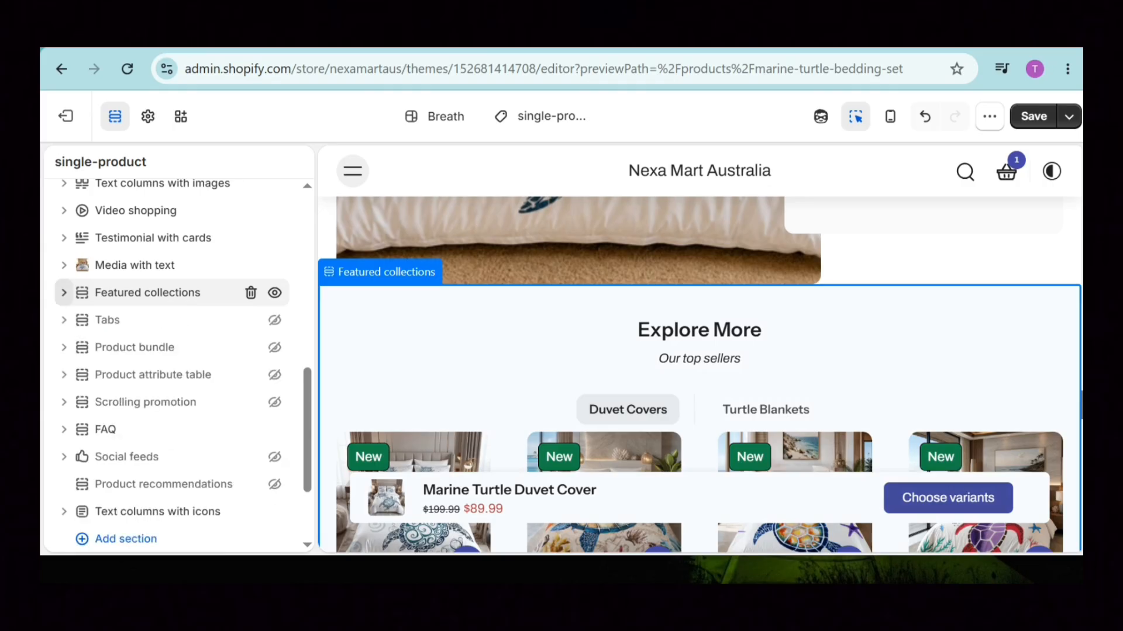
scroll(203, 349, "down", 2)
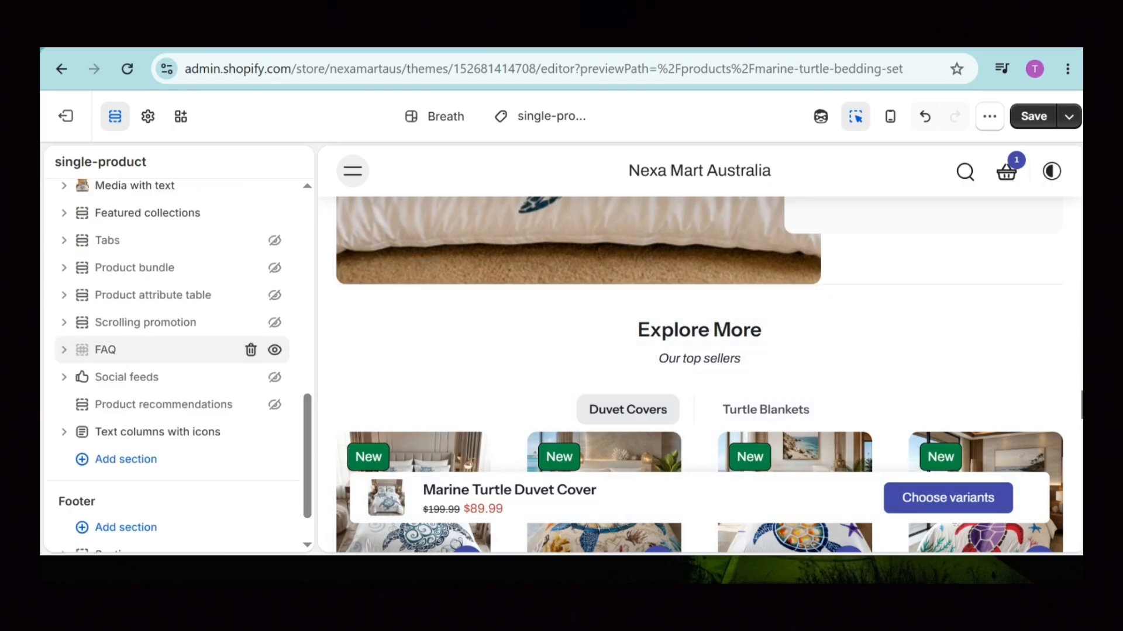
left_click(146, 349)
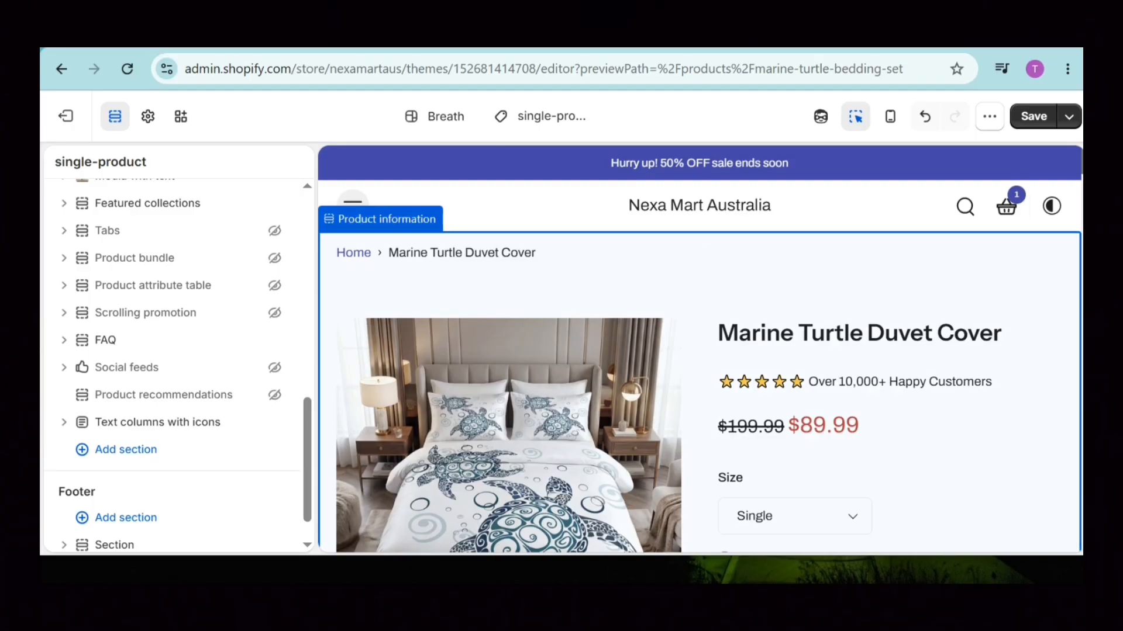
Open the Product information section settings after checking its block list.
left_click(699, 286)
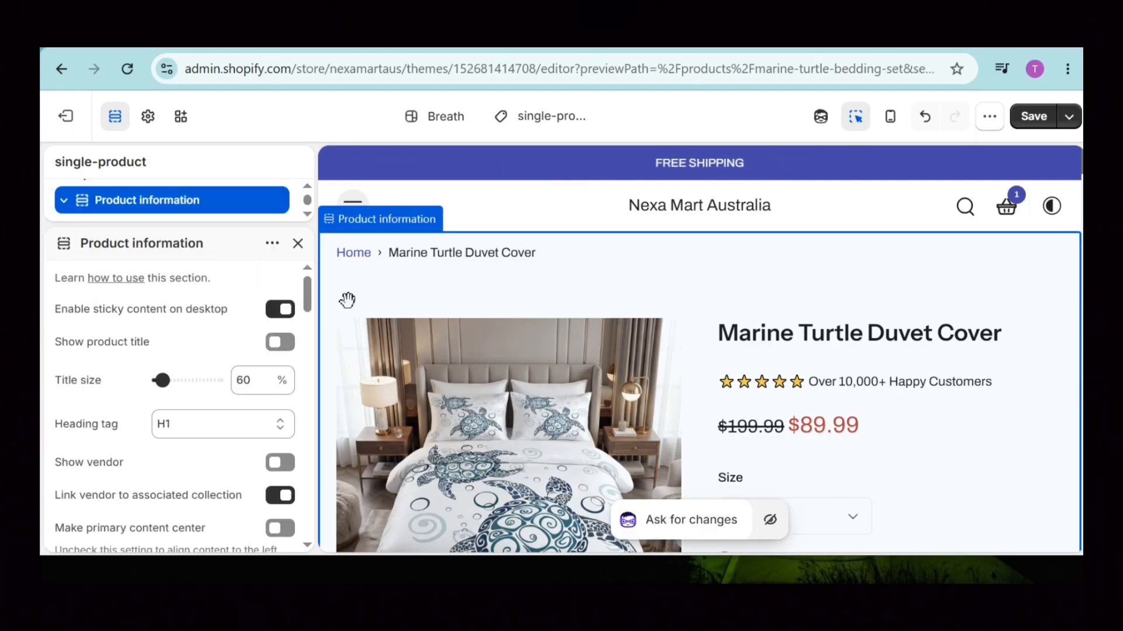
left_click(297, 243)
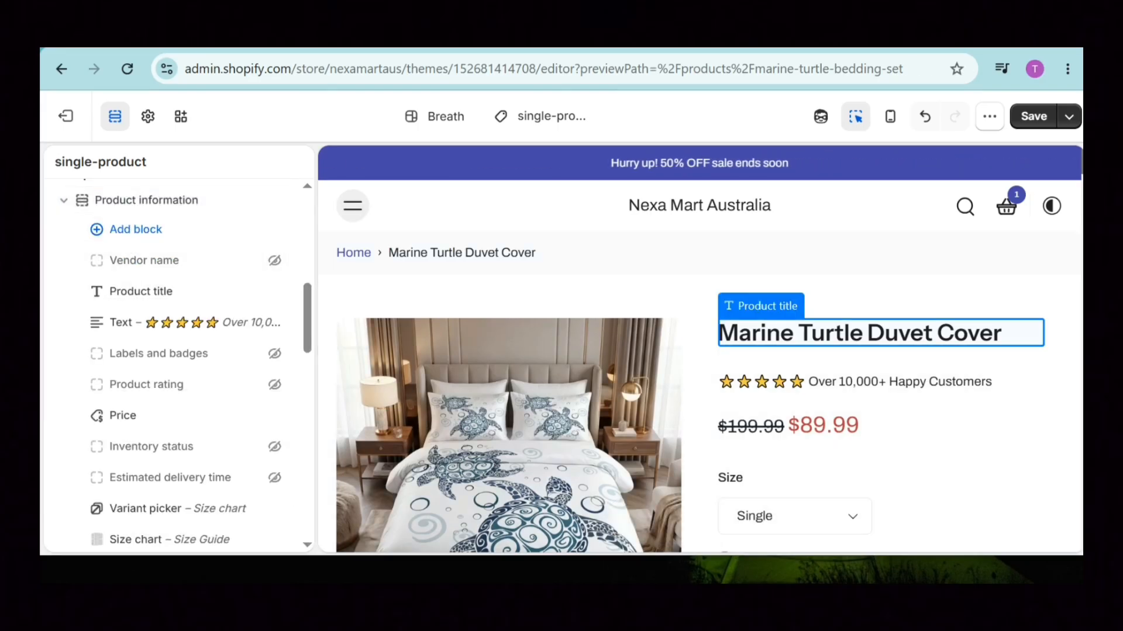
left_click(147, 200)
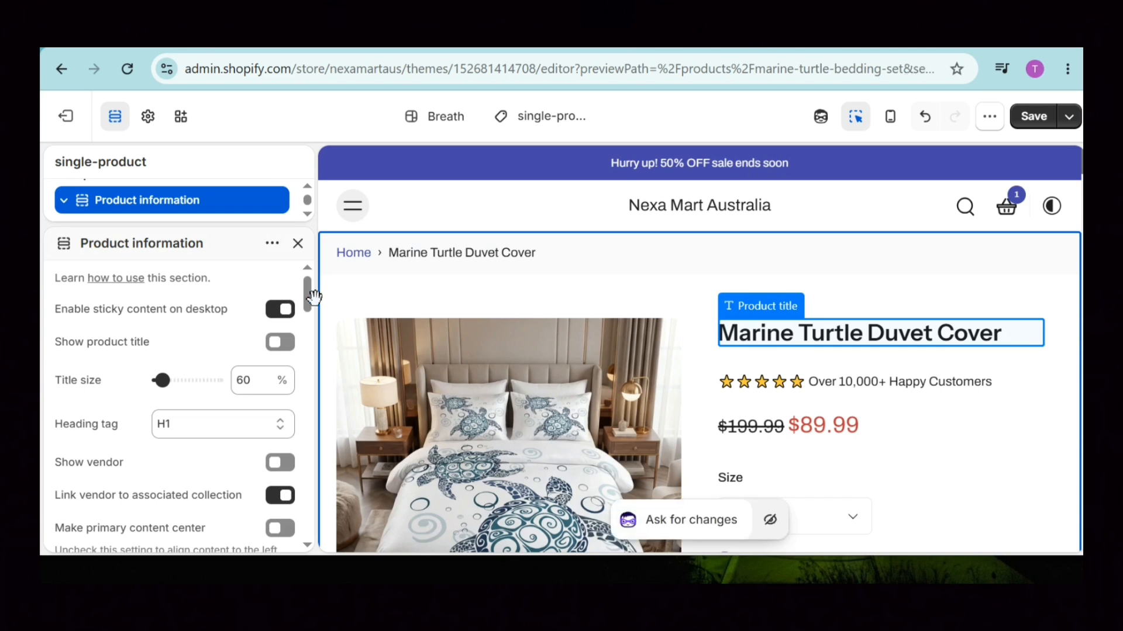
scroll(175, 403, "down", 6)
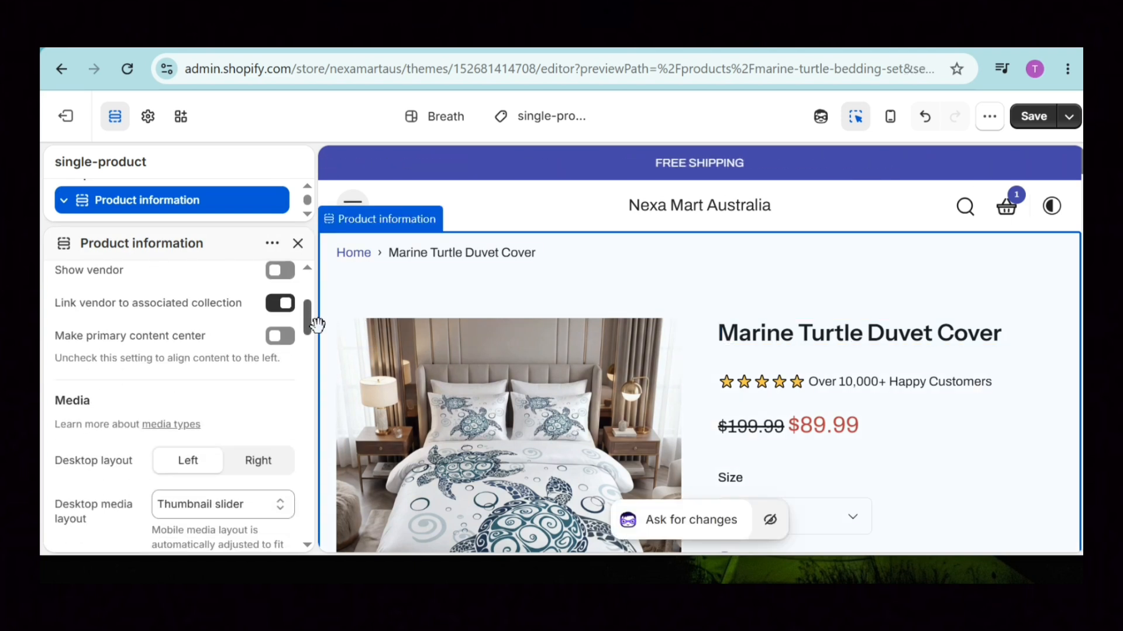
scroll(175, 403, "up", 1)
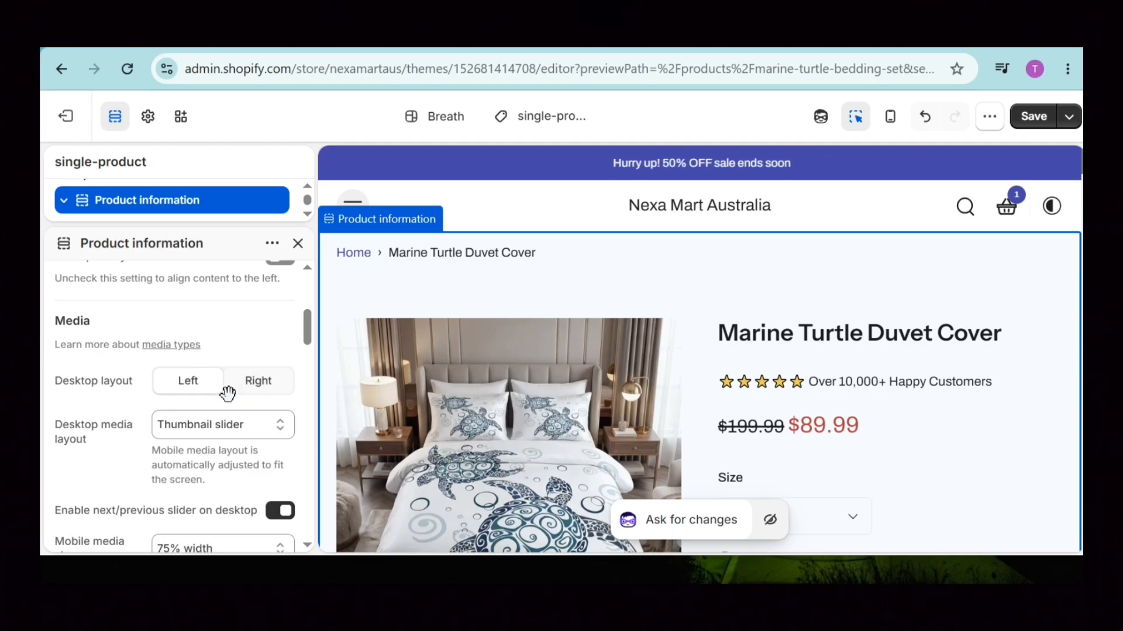
Try the Right desktop media layout and keep mobile media size at 75% width.
left_click(258, 382)
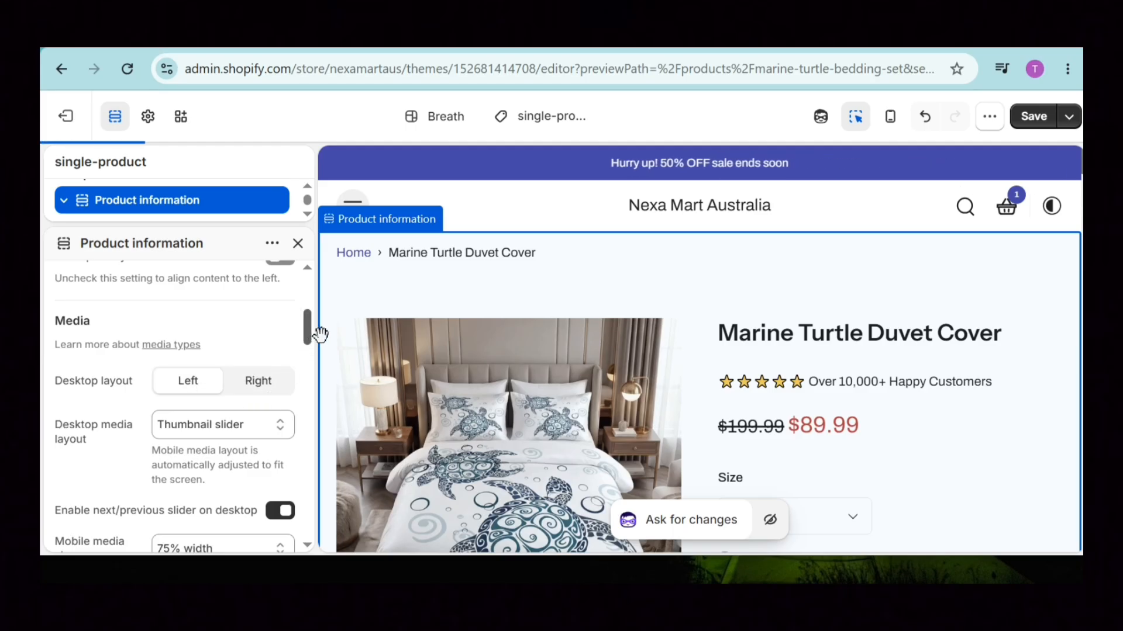
left_click_drag(308, 326, 318, 360)
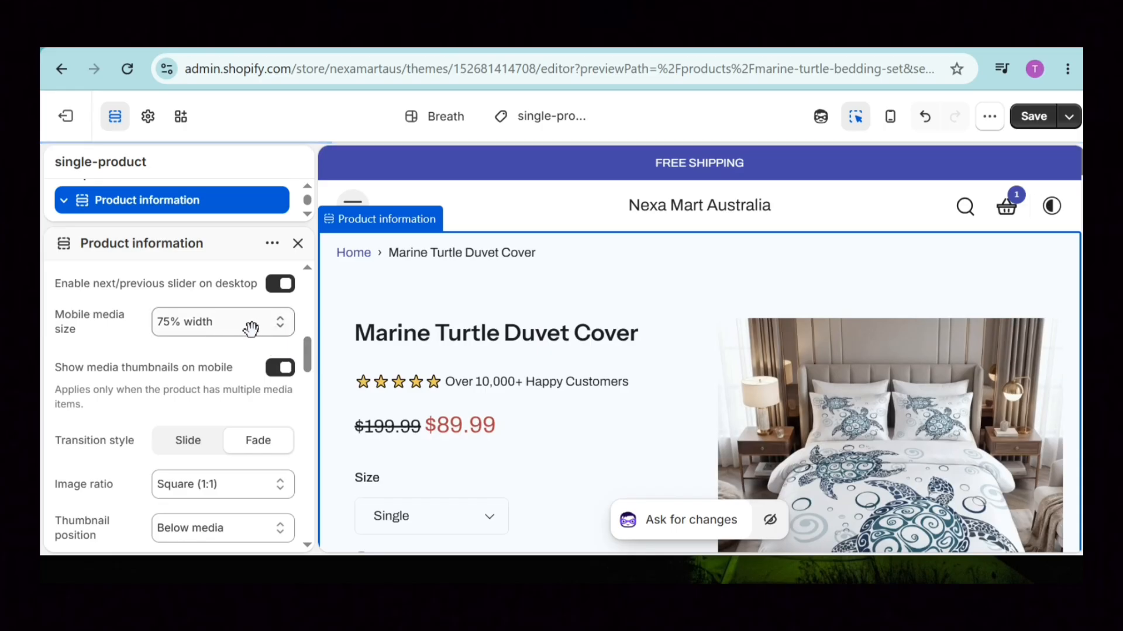
left_click(250, 324)
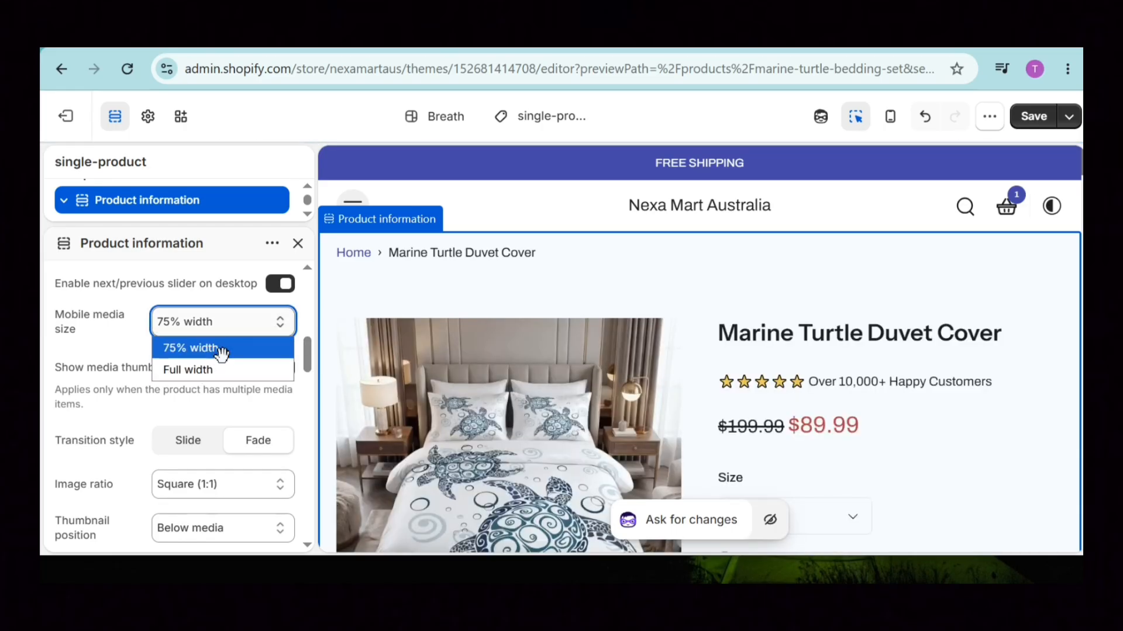
left_click(218, 349)
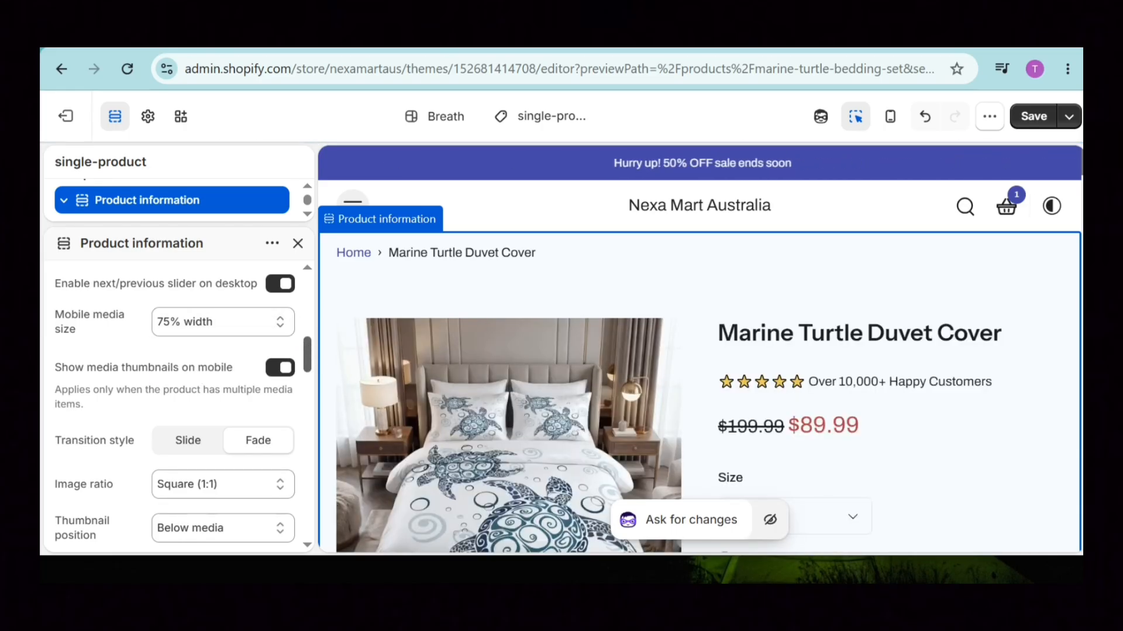
scroll(318, 356, "down", 1)
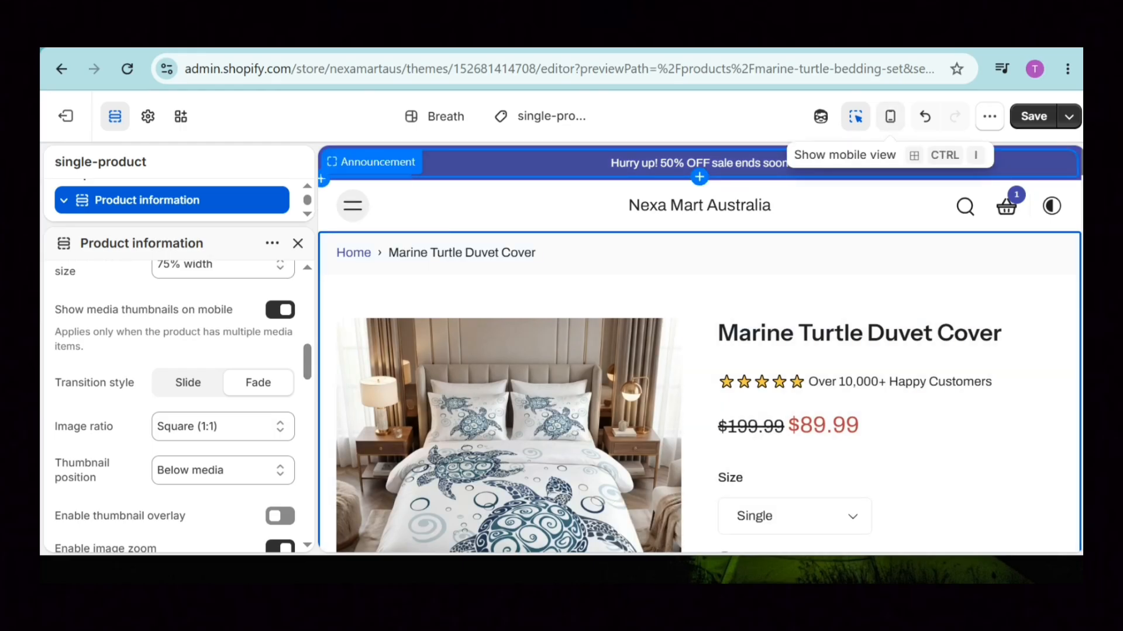
left_click(889, 116)
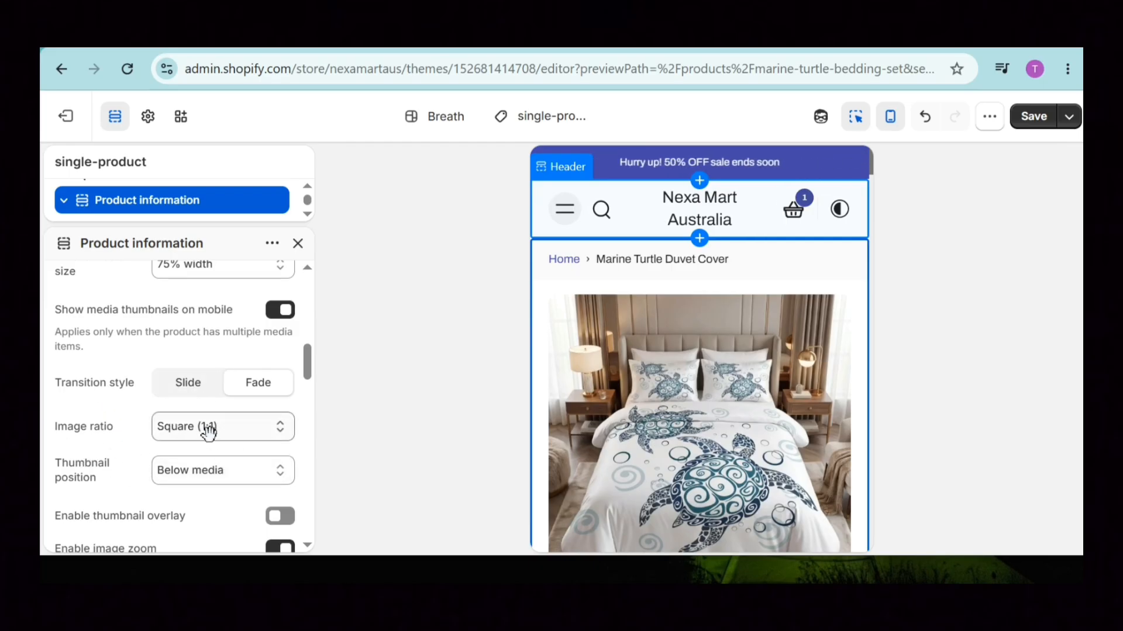
left_click(233, 473)
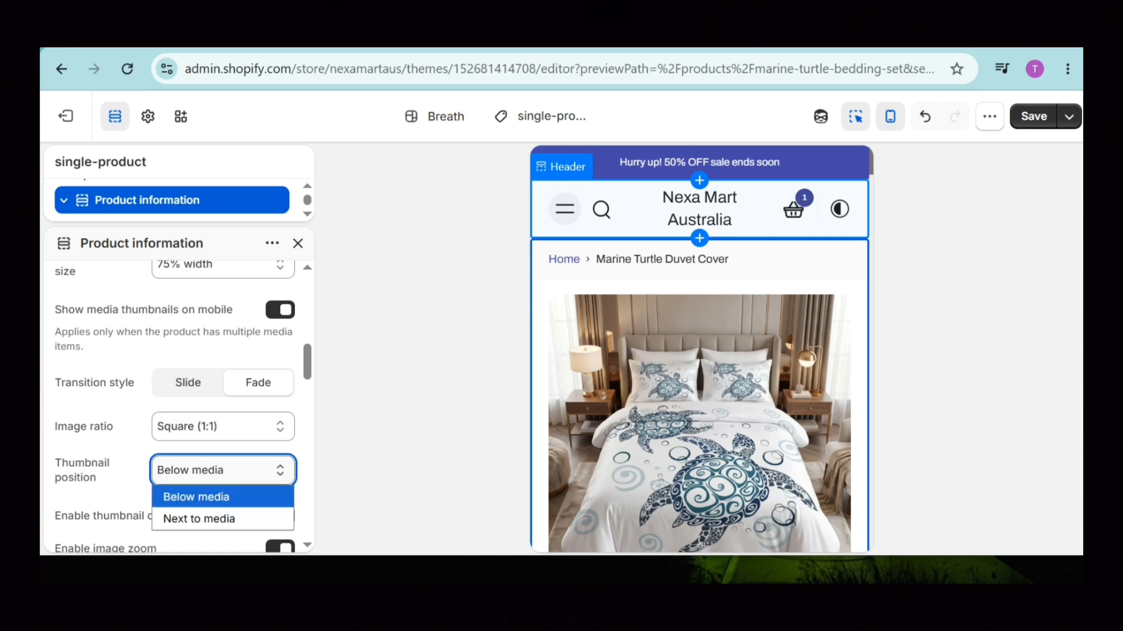
left_click(258, 495)
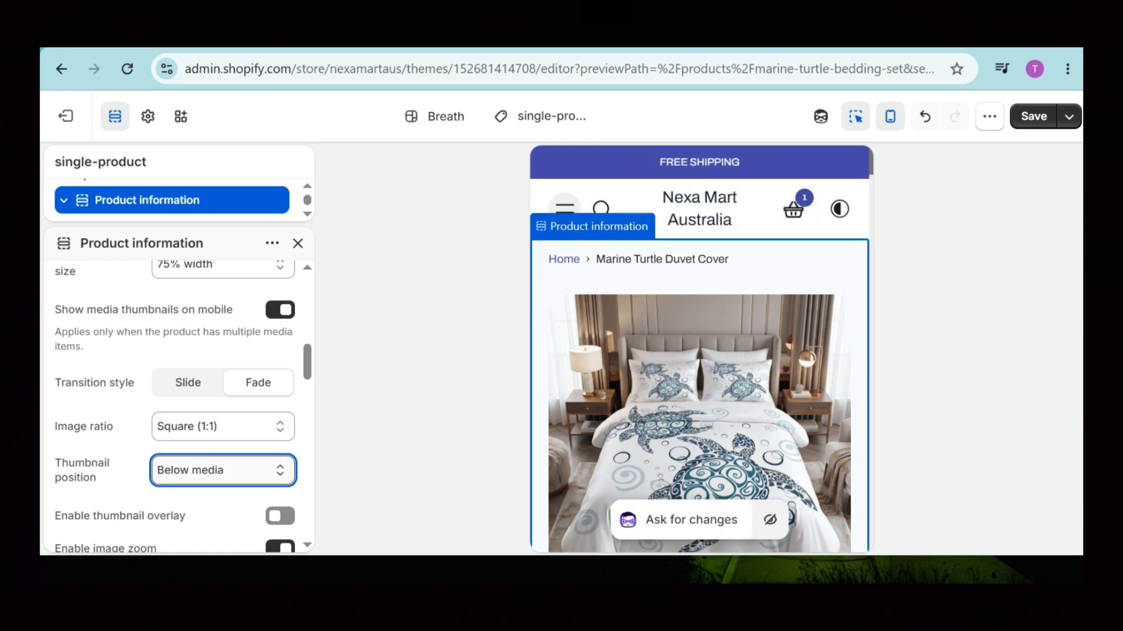
mouse_move(871, 169)
left_mouse_down()
mouse_move(881, 199)
mouse_move(881, 180)
left_mouse_up()
left_click(891, 118)
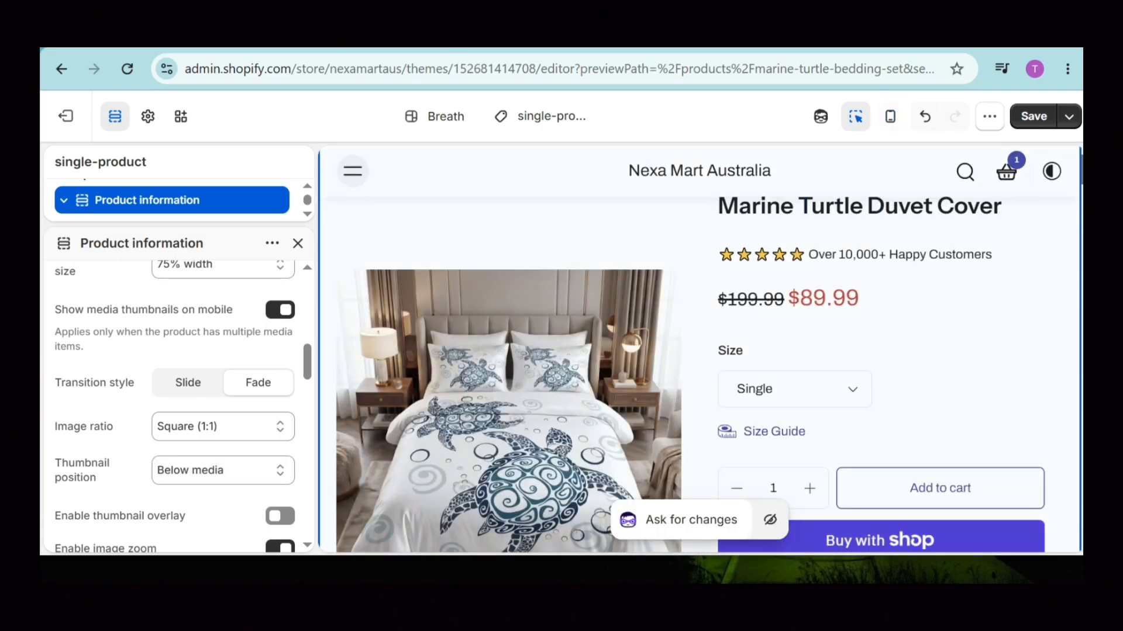
scroll(779, 285, "down", 10)
Scroll the Home page sidebar down to its Template sections list.
scroll(780, 285, "up", 2)
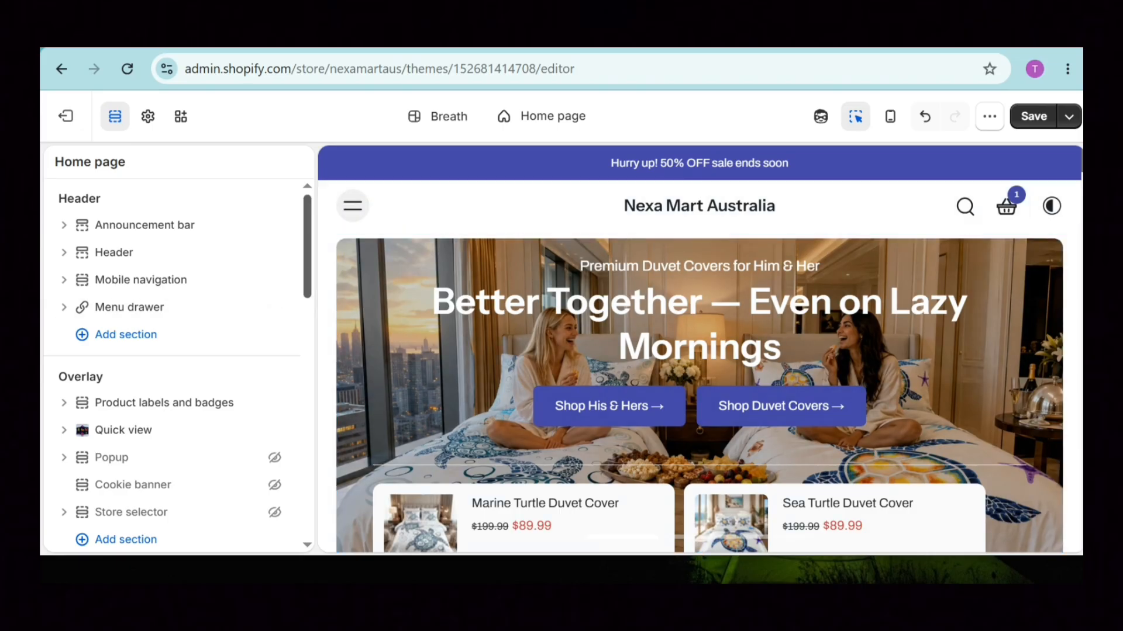
left_click_drag(308, 273, 315, 375)
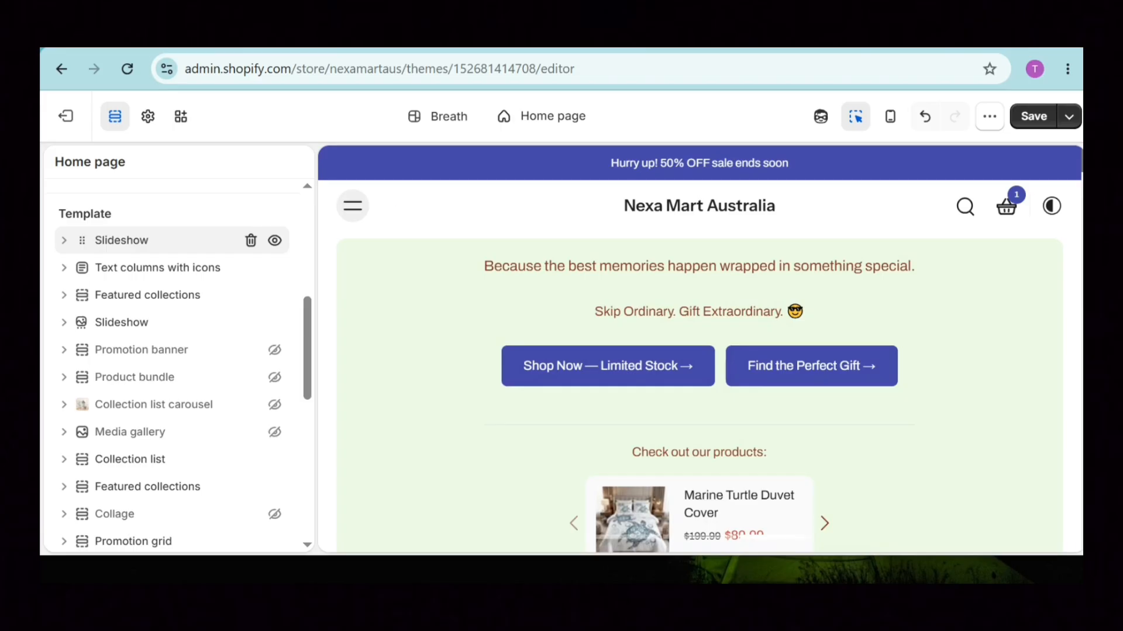
left_click(122, 240)
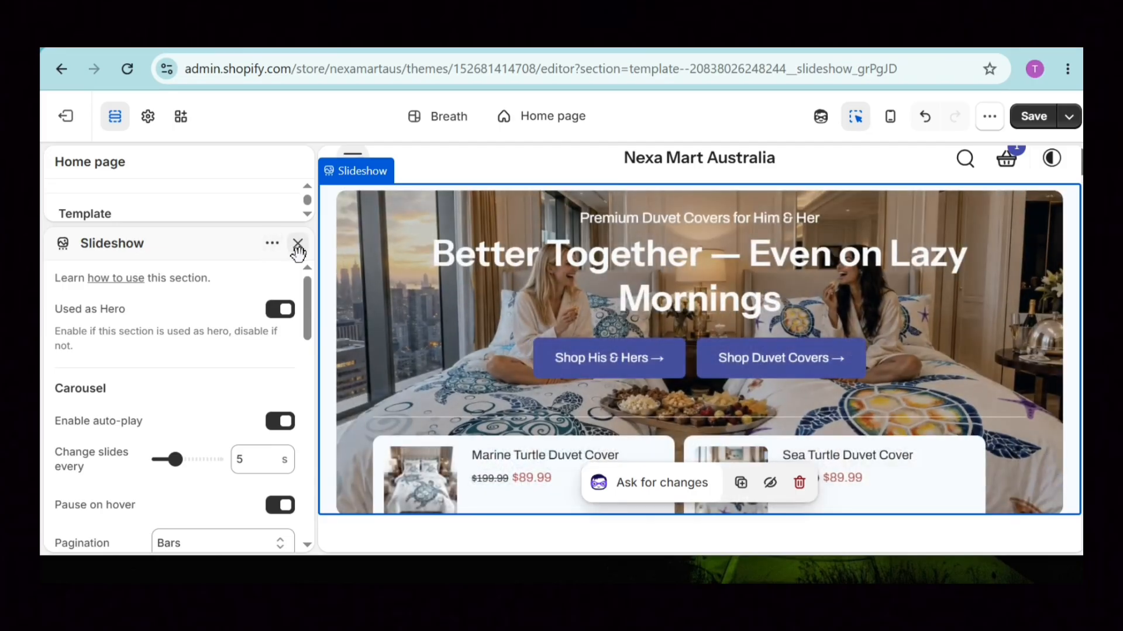
left_click(297, 243)
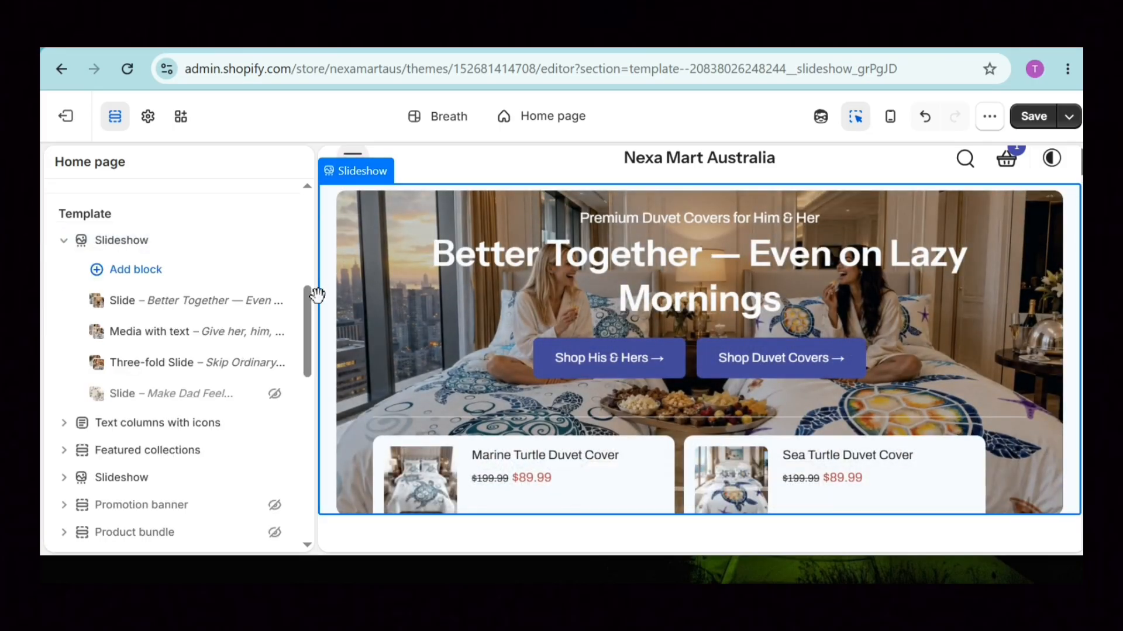
scroll(176, 363, "down", 1)
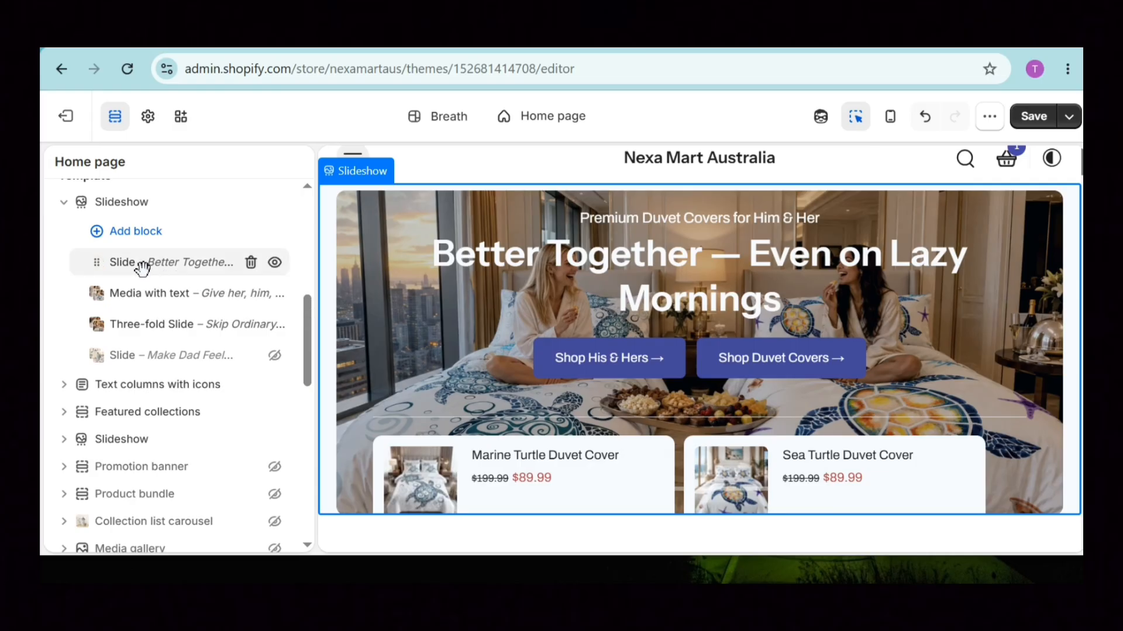
left_click(211, 291)
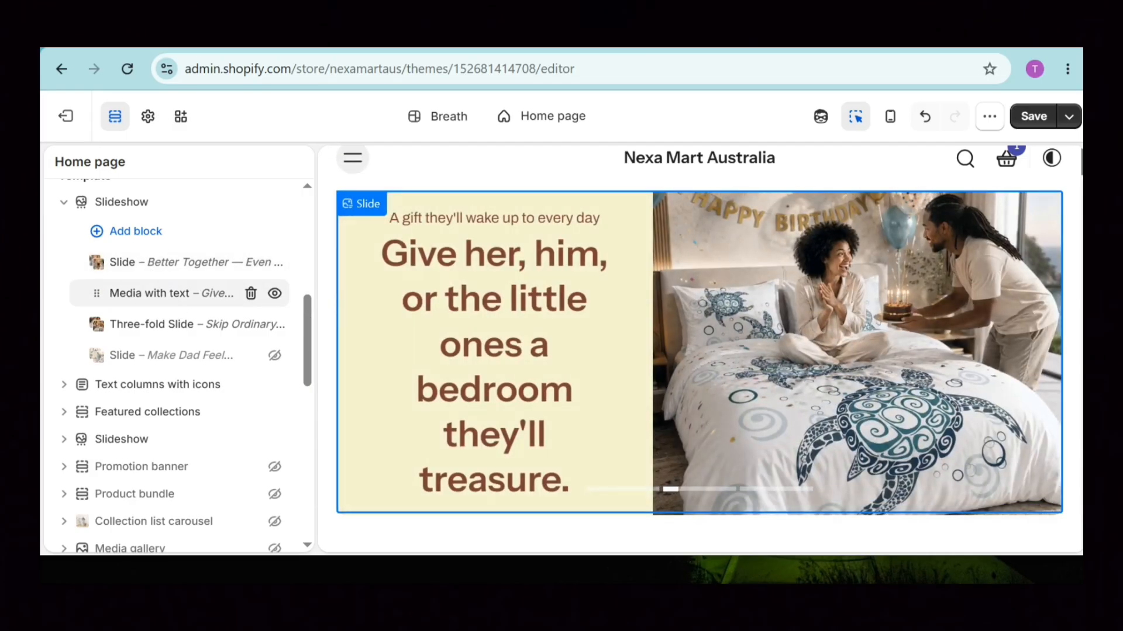
left_click(198, 328)
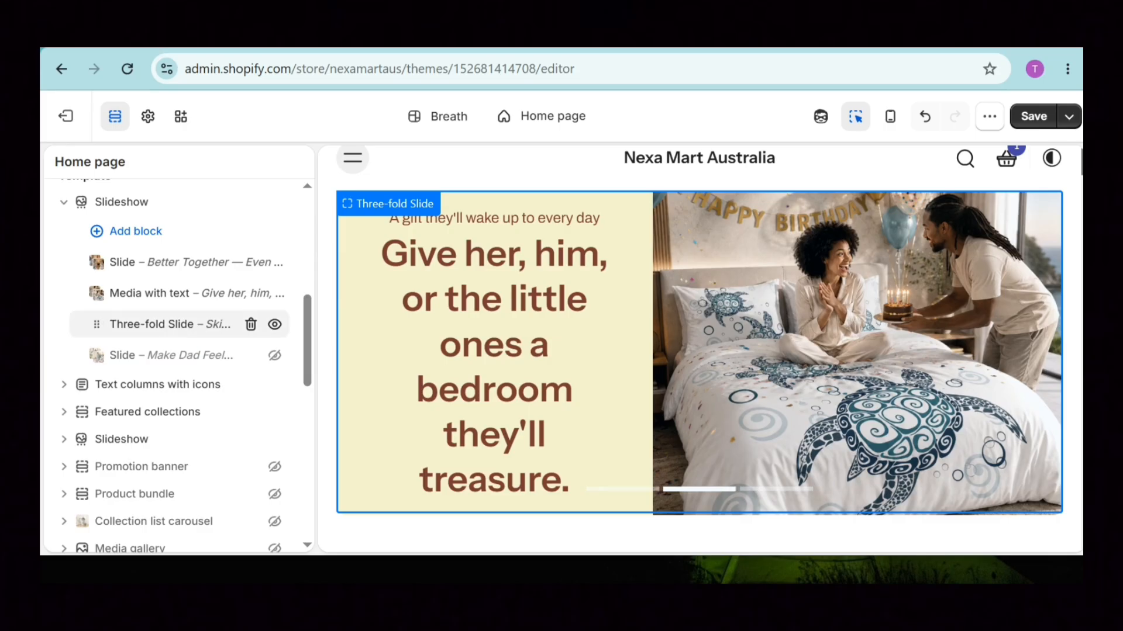
left_click(163, 263)
left_click(164, 262)
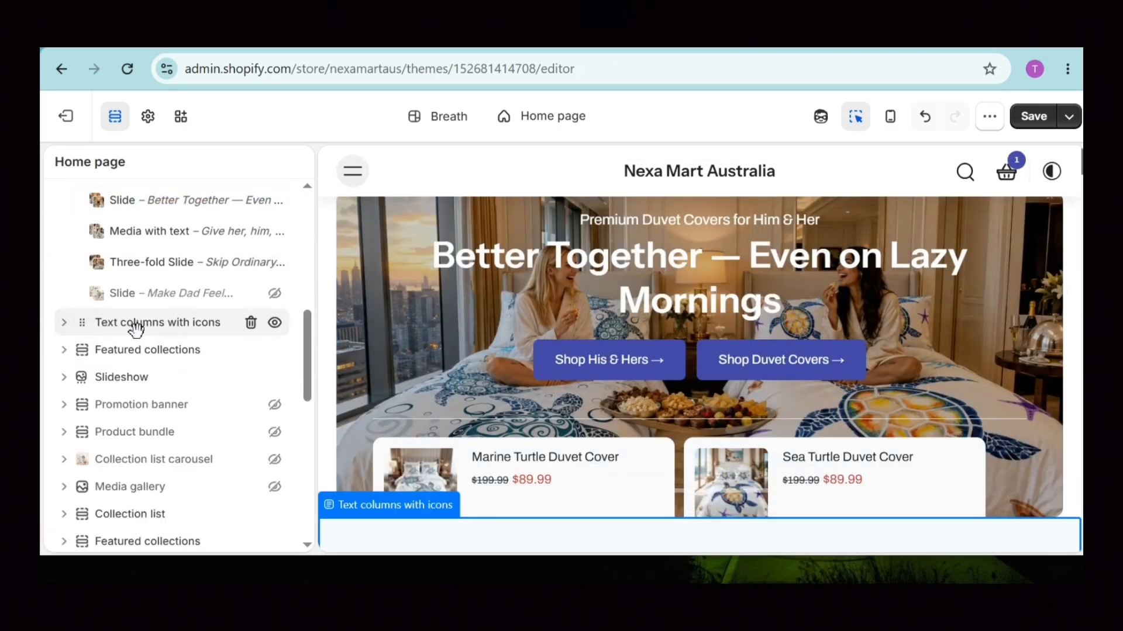
scroll(170, 321, "down", 1)
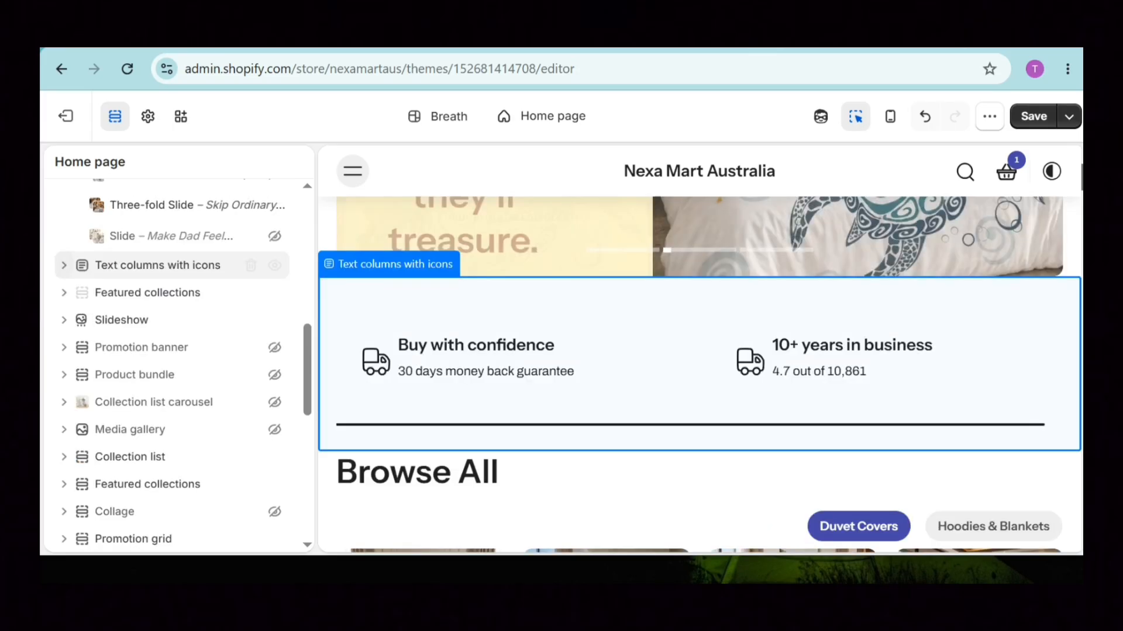
left_click_drag(310, 374, 310, 347)
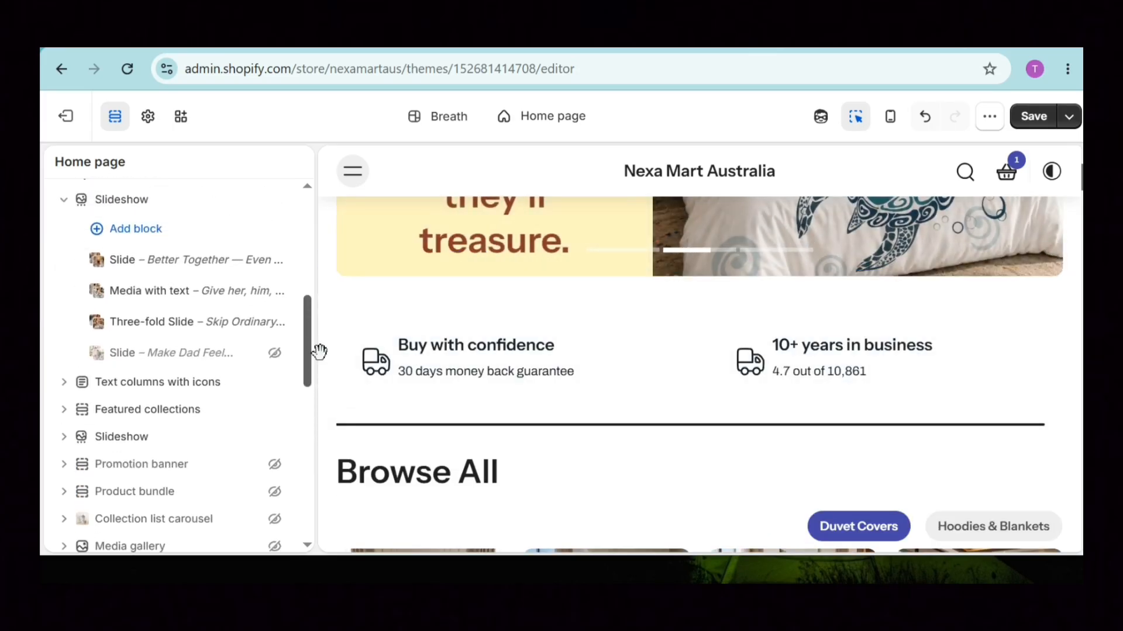
scroll(319, 351, "up", 1)
left_click(64, 247)
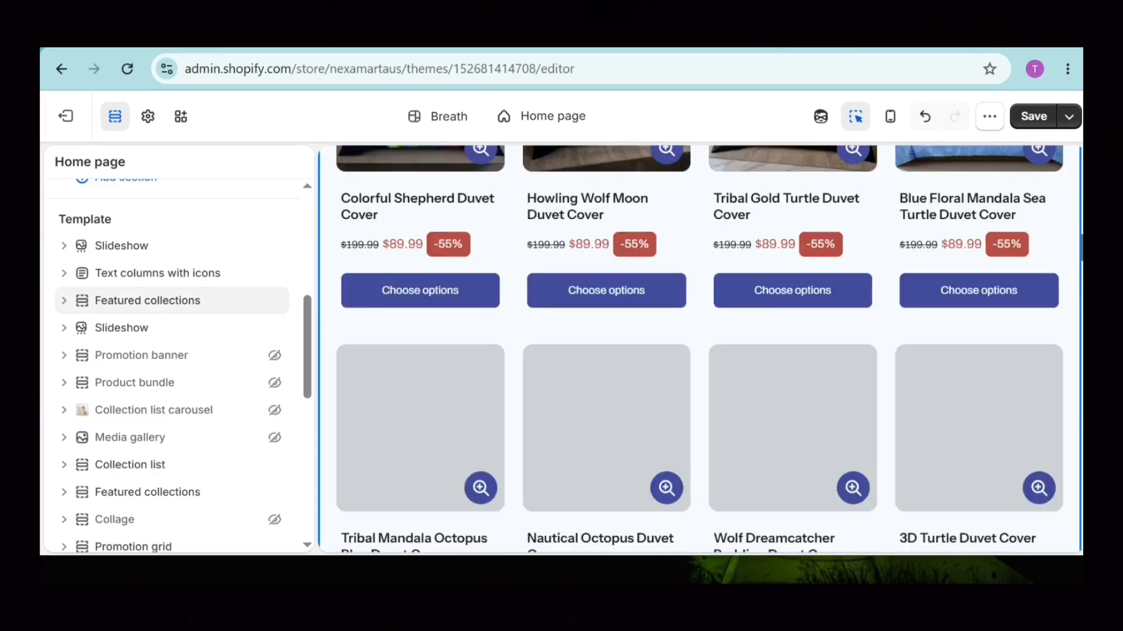
scroll(699, 349, "down", 11)
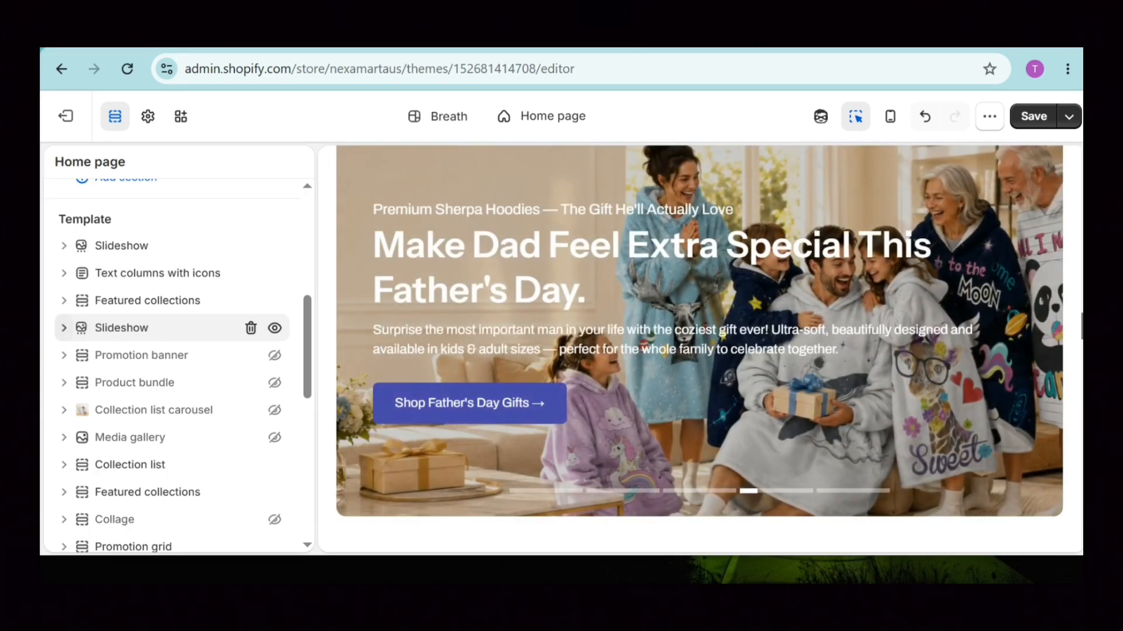
left_click(64, 328)
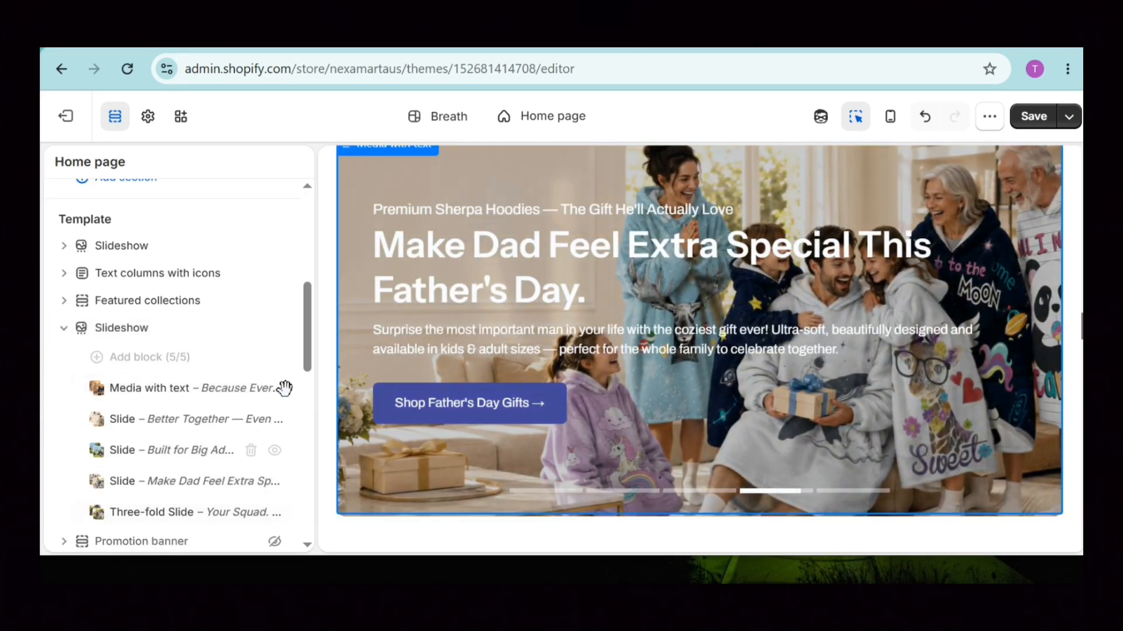
scroll(304, 368, "down", 3)
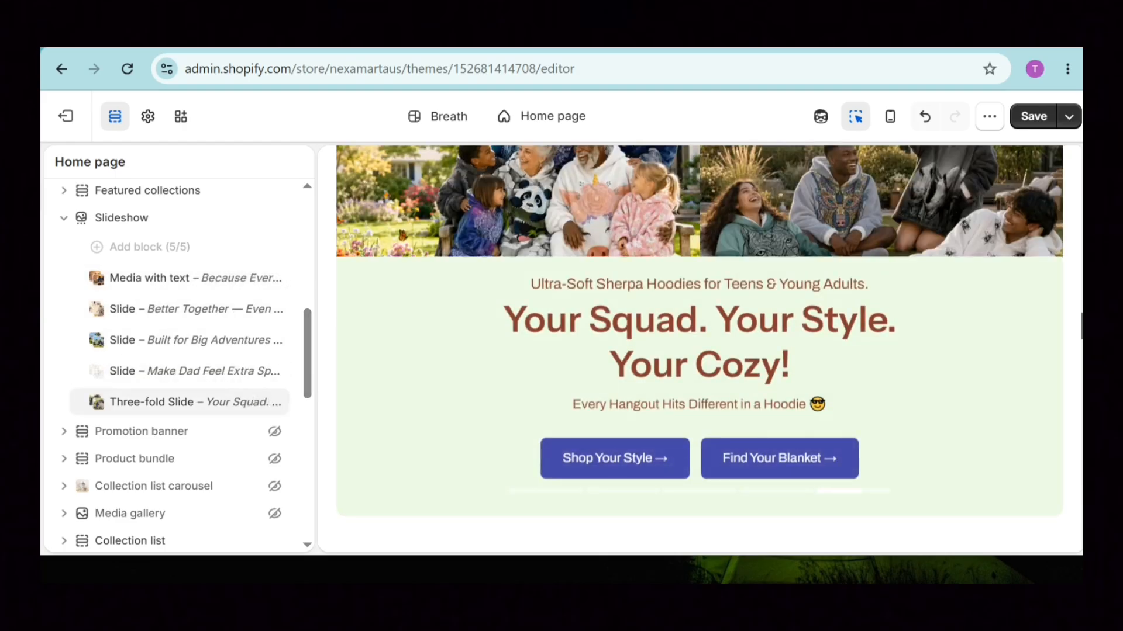
left_click(64, 218)
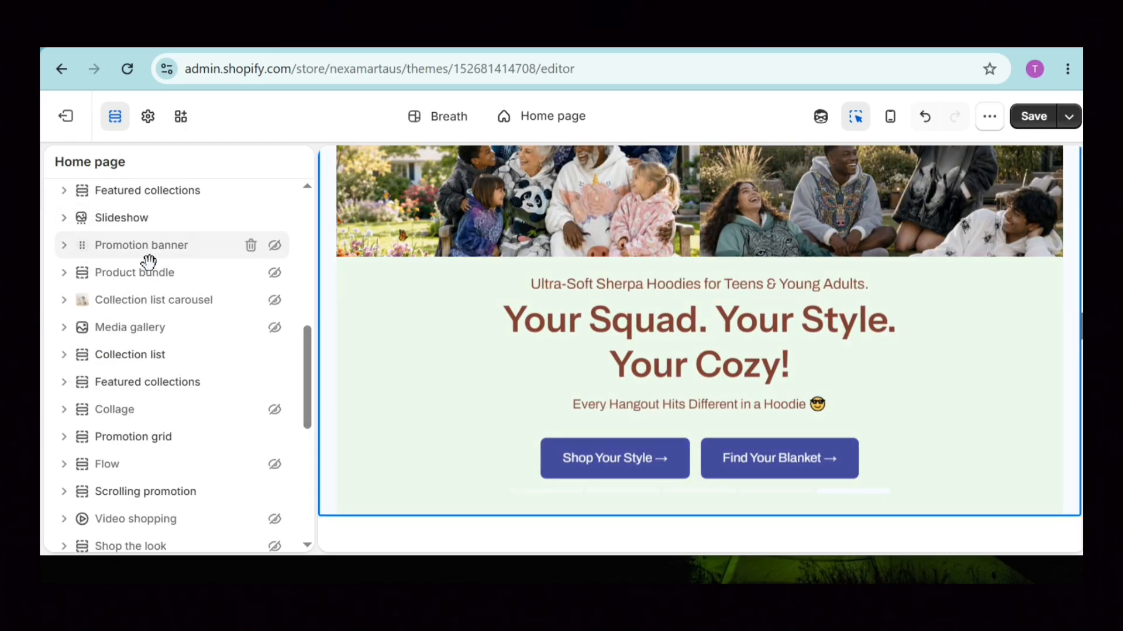
Open the Featured collections section and show its collection blocks.
scroll(699, 351, "down", 4)
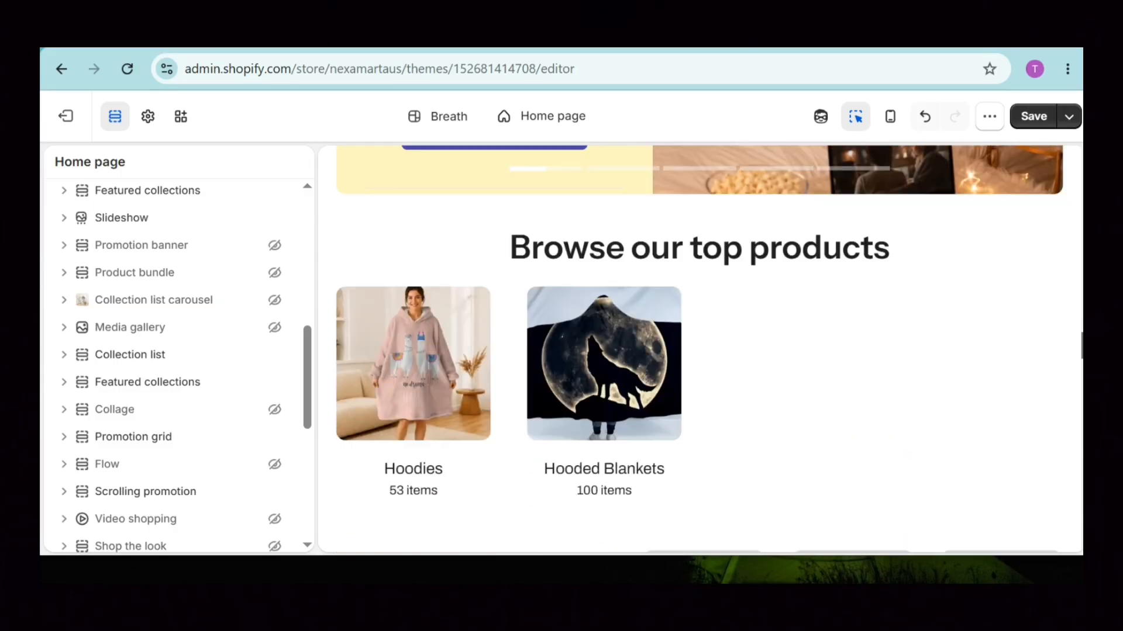
scroll(700, 351, "up", 1)
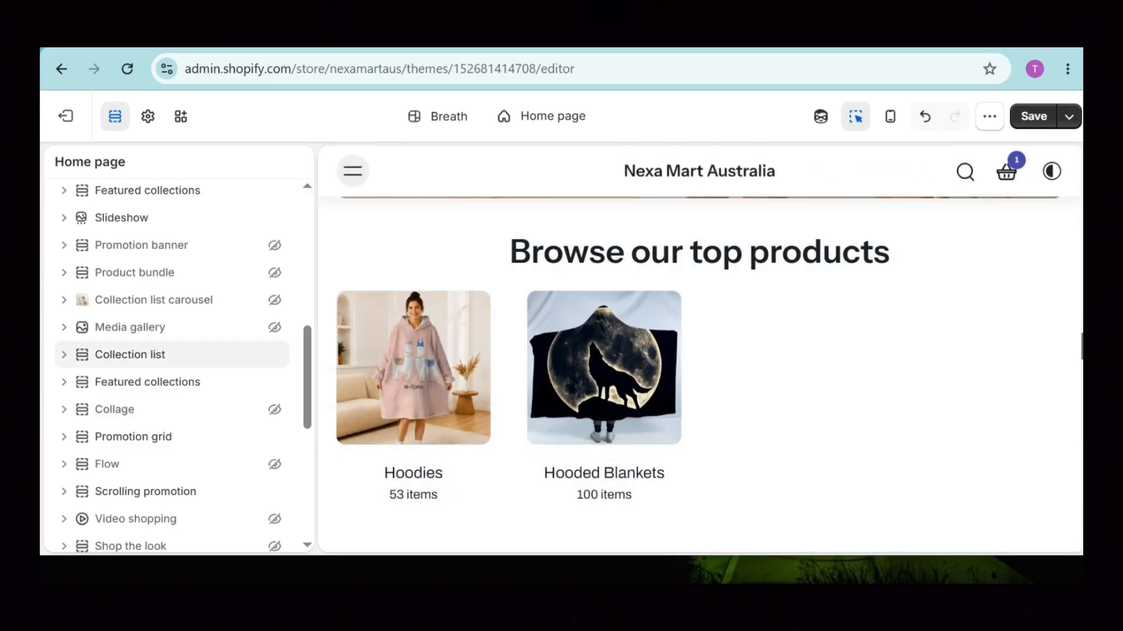
scroll(1018, 355, "down", 3)
scroll(458, 373, "down", 1)
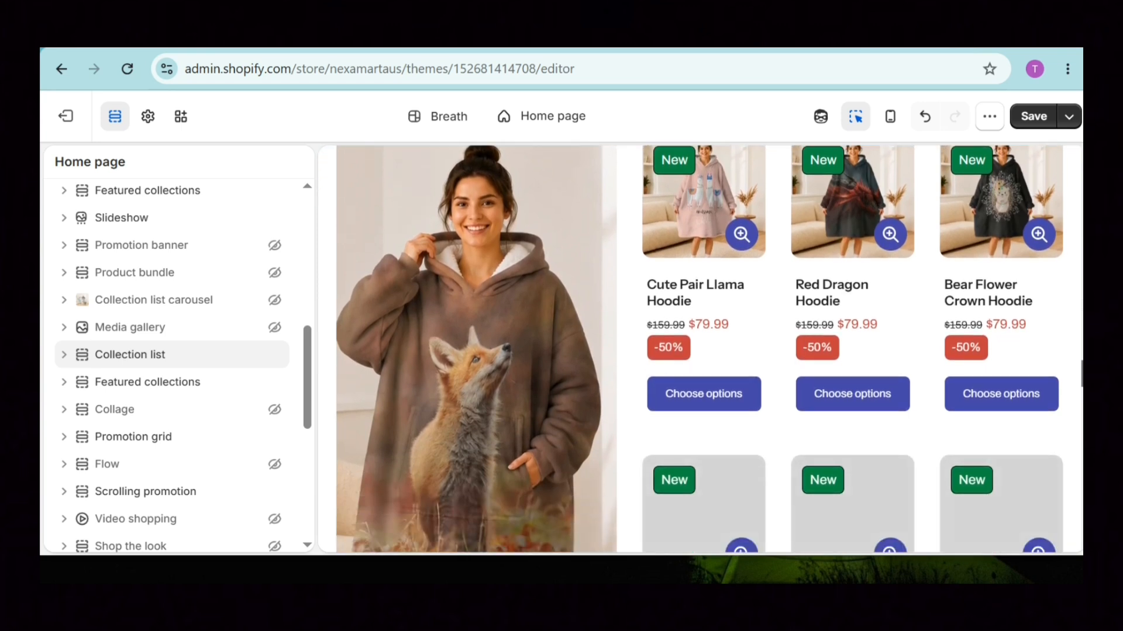
left_click(518, 349)
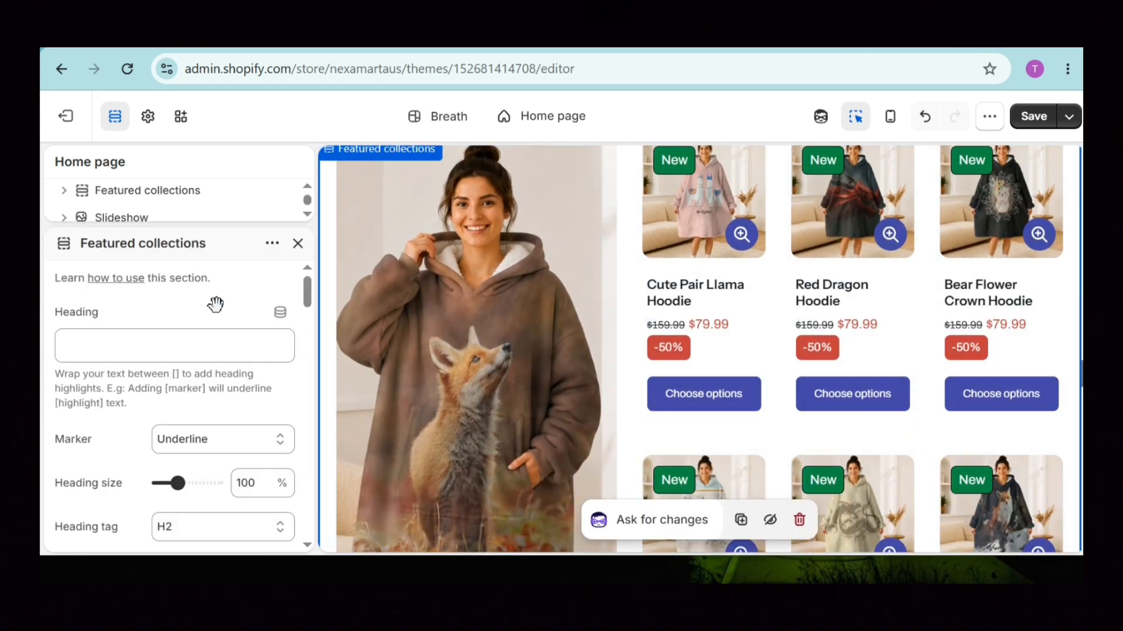
left_click(297, 243)
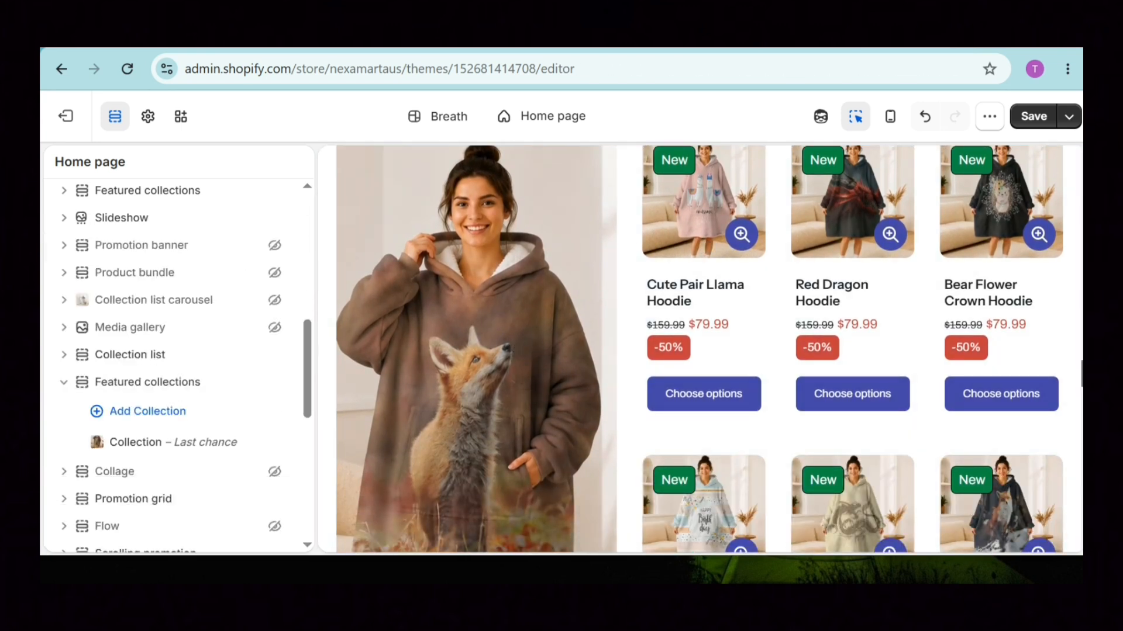
Review the Collection – Last chance block, then select the first social post in the preview.
mouse_move(186, 451)
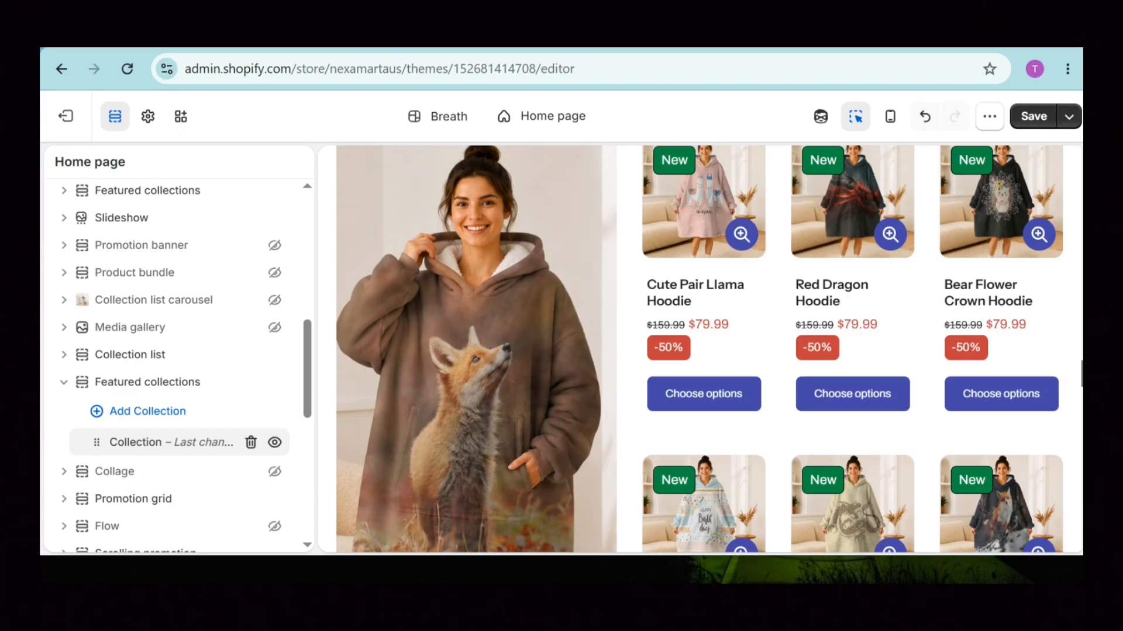
left_click(135, 446)
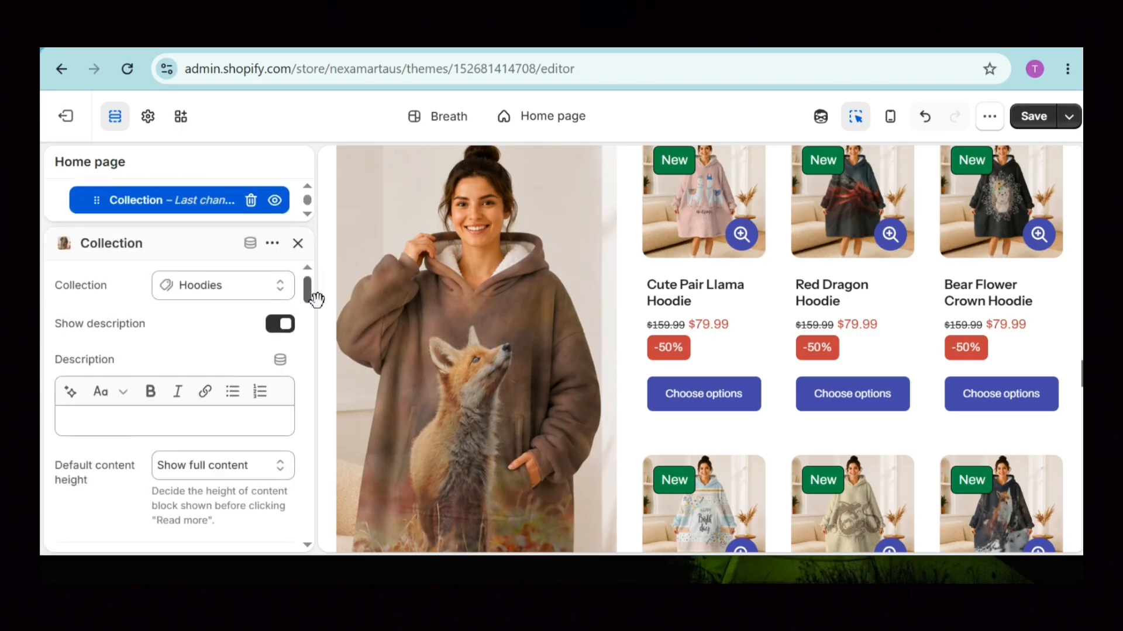
left_click_drag(307, 289, 308, 376)
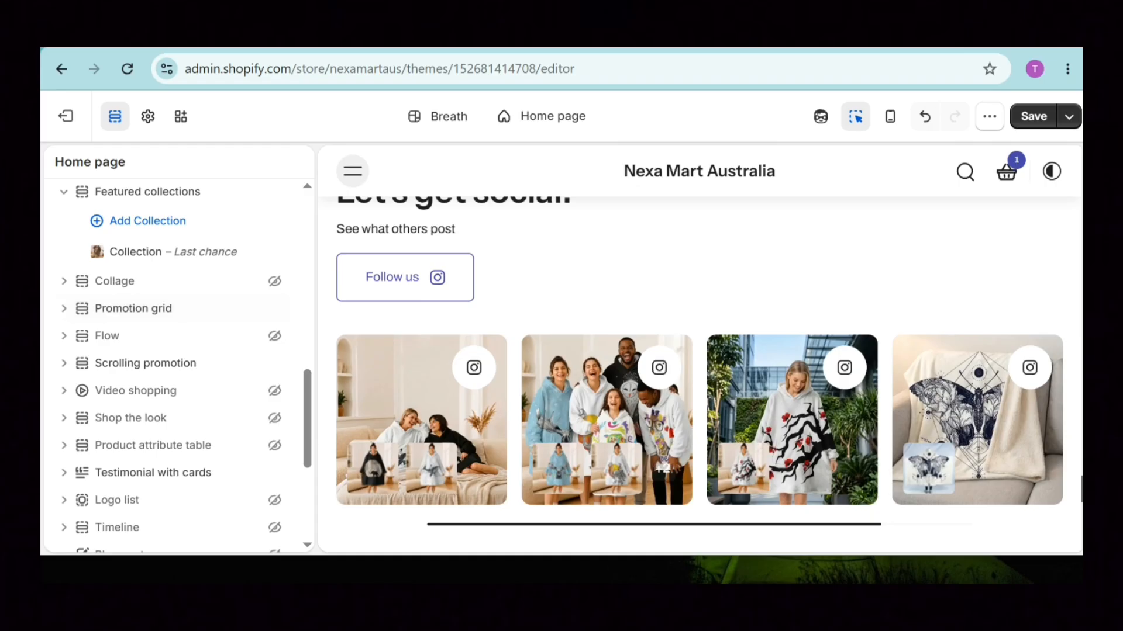
left_click(409, 403)
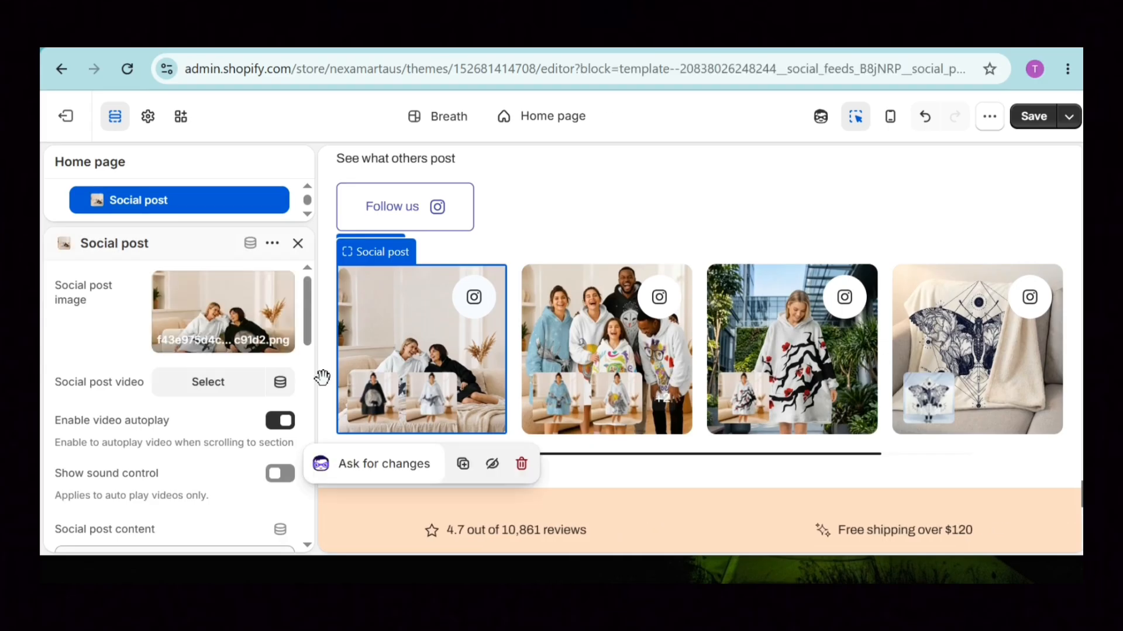
Close and reopen the first Social post block's settings to review them.
left_click(297, 243)
left_click_drag(309, 475, 310, 447)
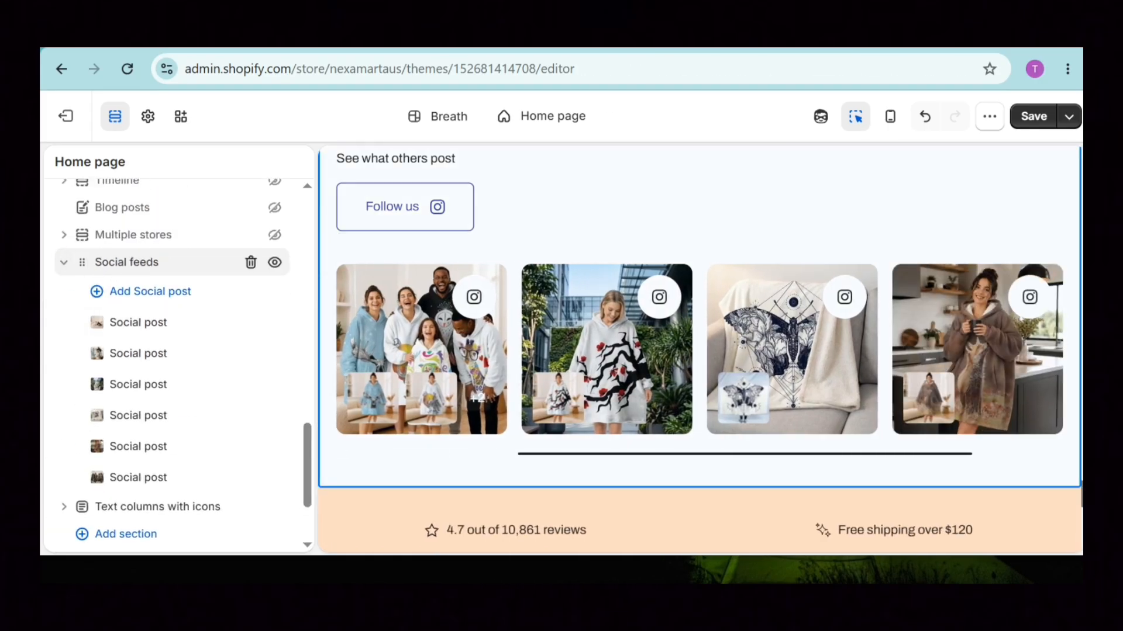
left_click(130, 325)
left_click_drag(308, 301, 319, 475)
scroll(230, 376, "down", 2)
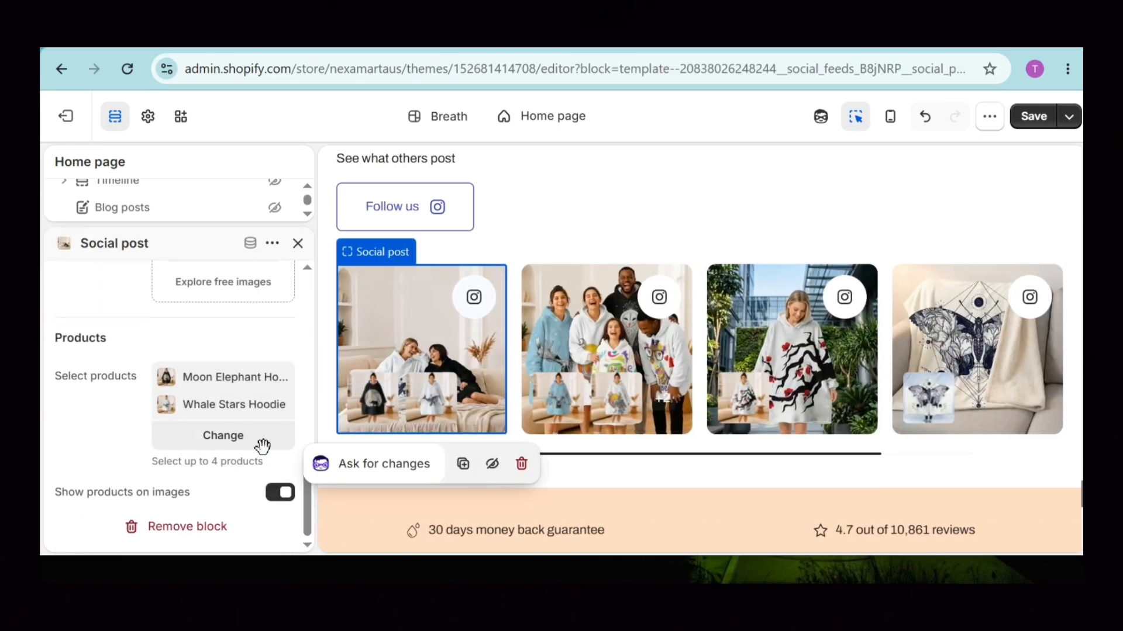
scroll(318, 484, "up", 3)
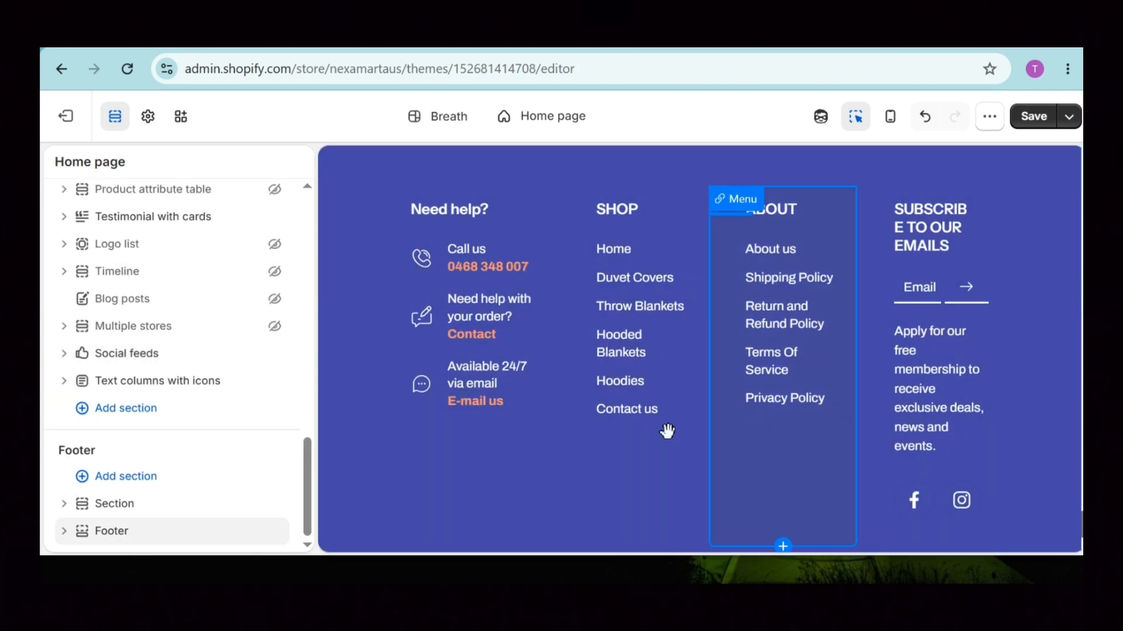
Check the footer SHOP menu block, then exit the theme editor without saving.
left_click(633, 421)
left_click(298, 243)
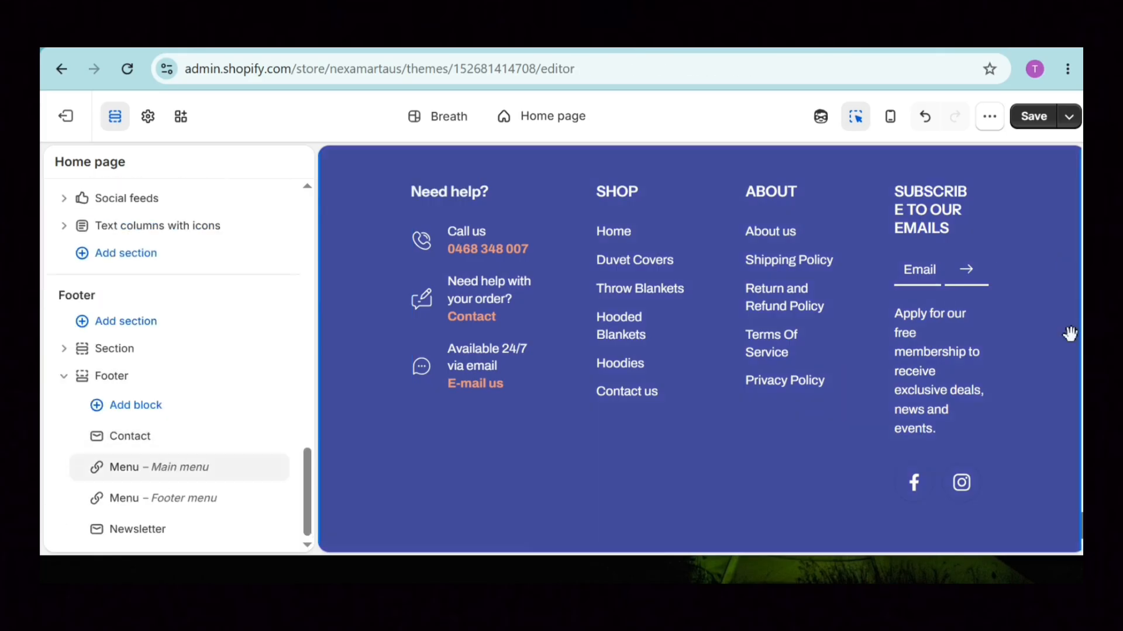
left_click_drag(1081, 524, 1081, 252)
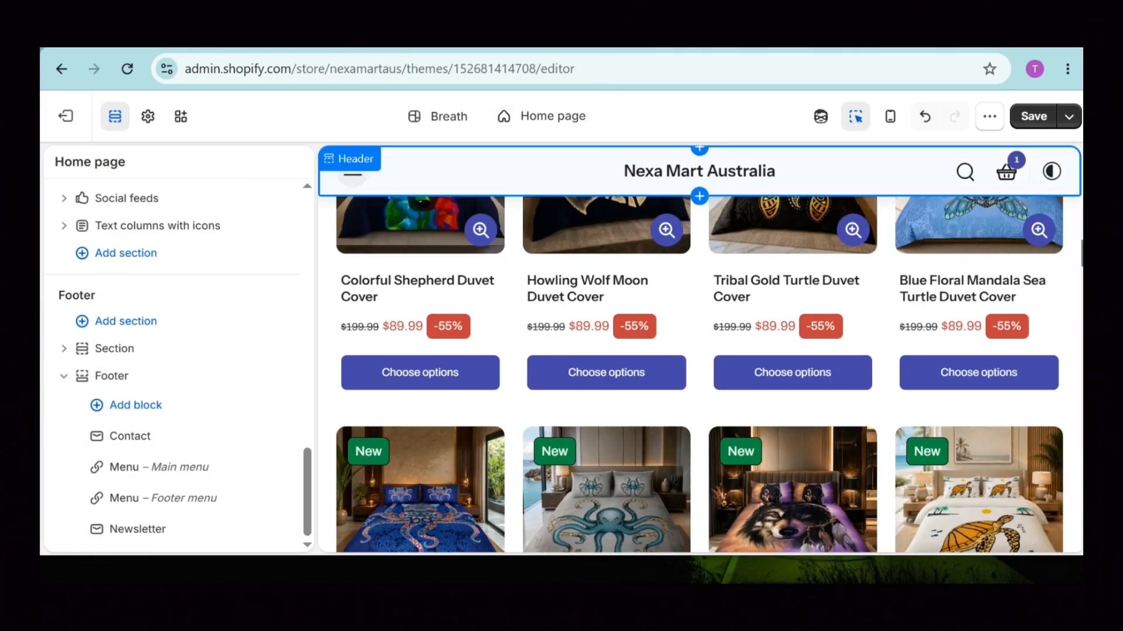
left_click(65, 116)
left_click(790, 371)
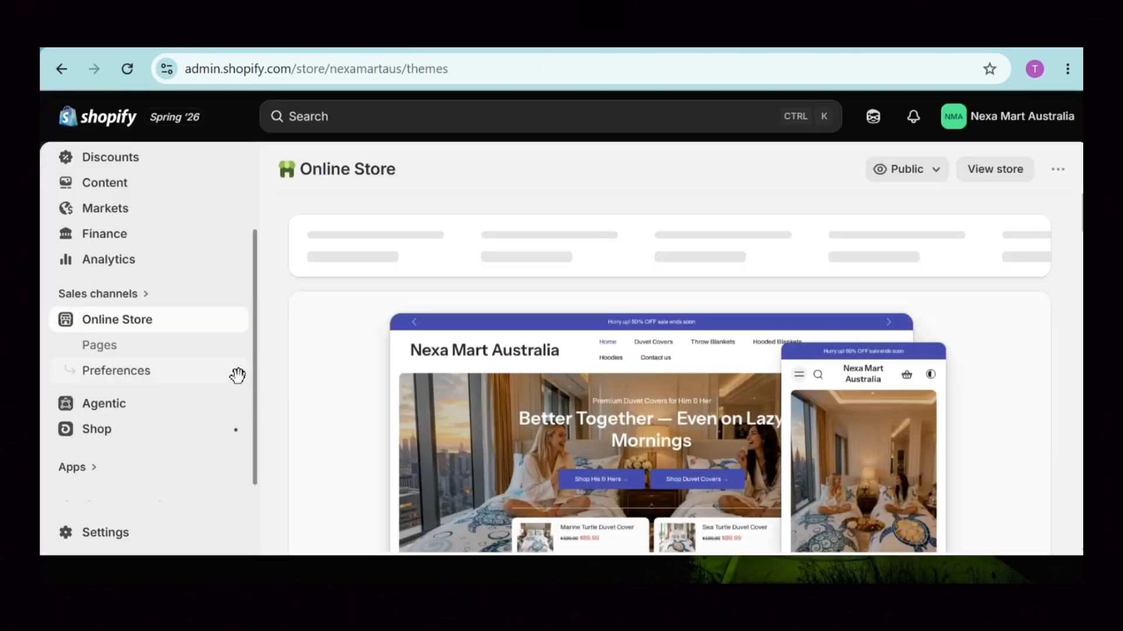
Look over the Products and Collections lists and the Add product page, then return to Products.
scroll(236, 376, "up", 3)
left_click(108, 216)
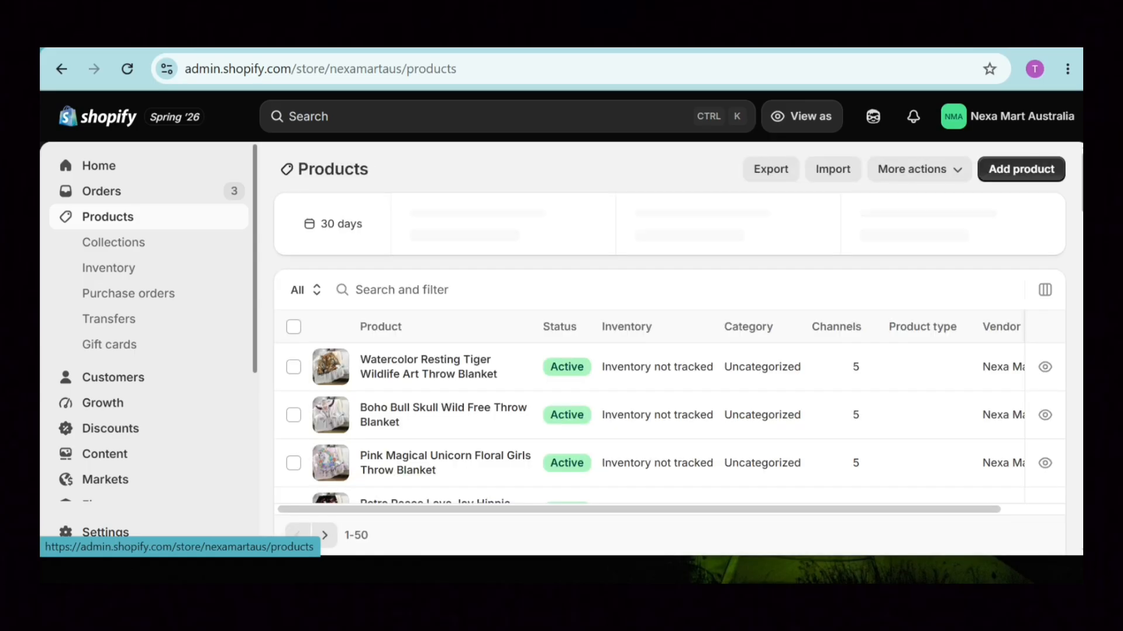
left_click(137, 252)
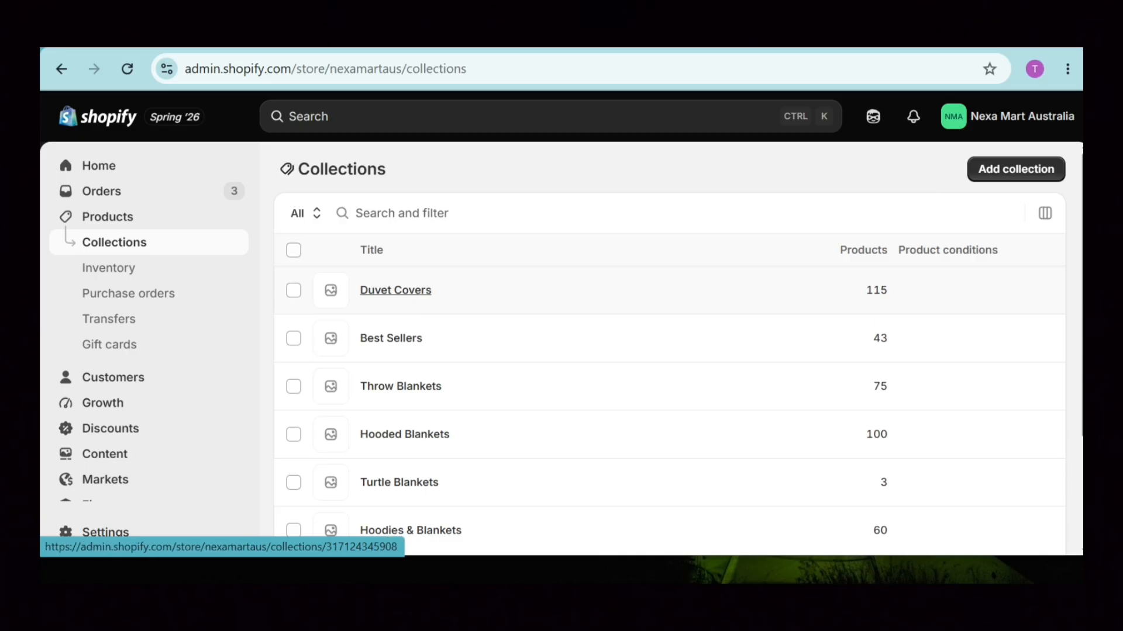
left_click(119, 218)
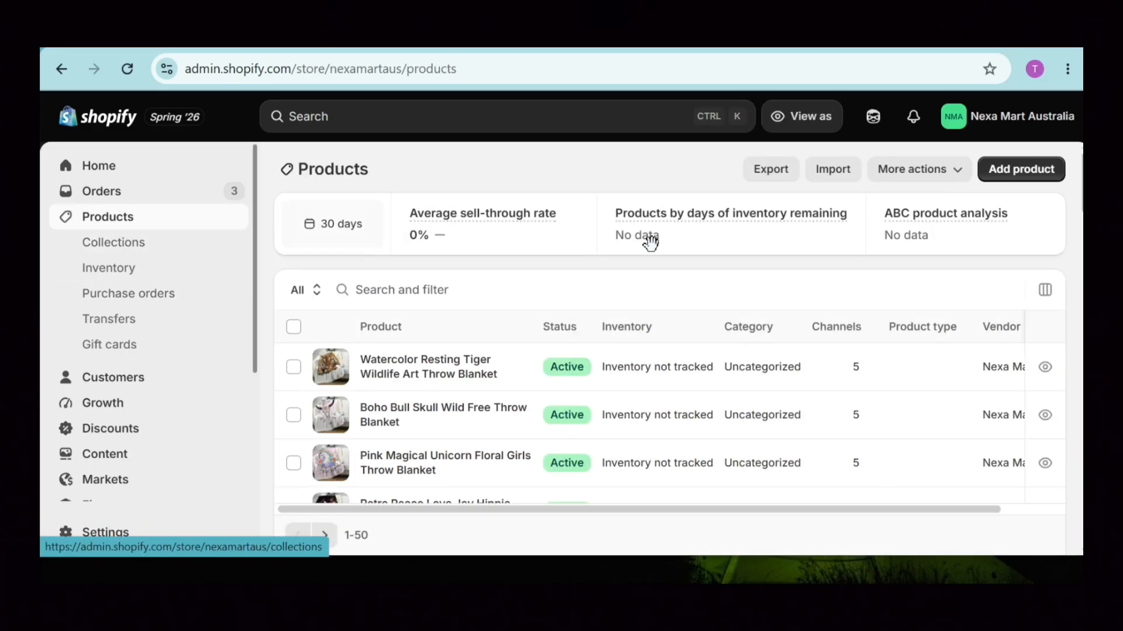
left_click(1021, 170)
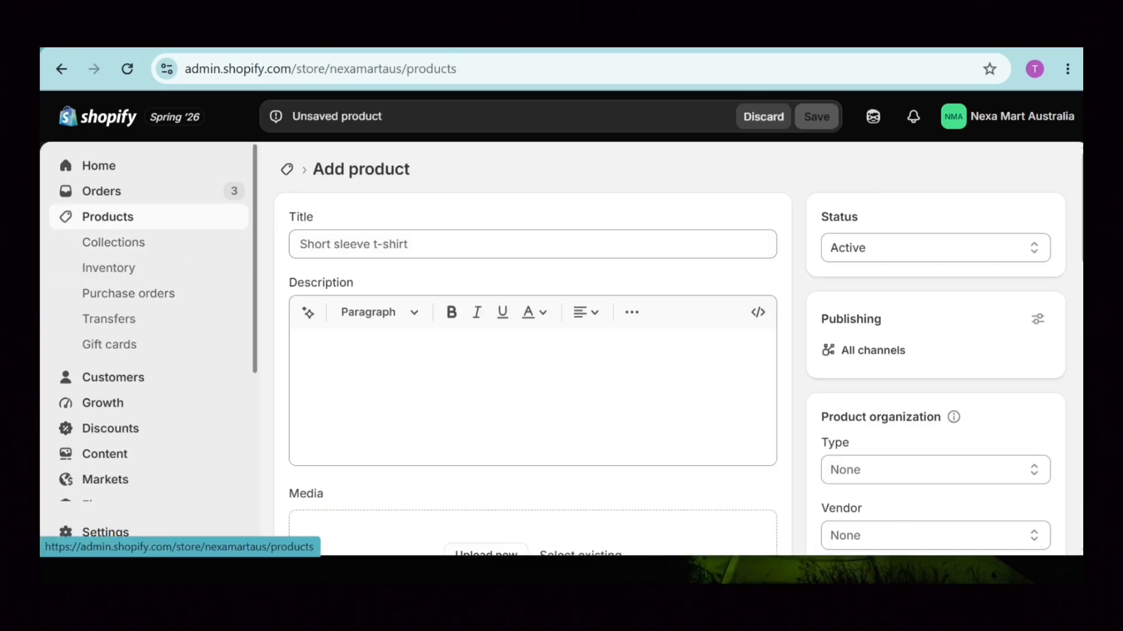
left_click(108, 217)
Search the product list for 'marine'.
mouse_move(1080, 171)
left_mouse_down()
mouse_move(1080, 412)
mouse_move(1079, 160)
left_mouse_up()
left_click(402, 290)
type("marine")
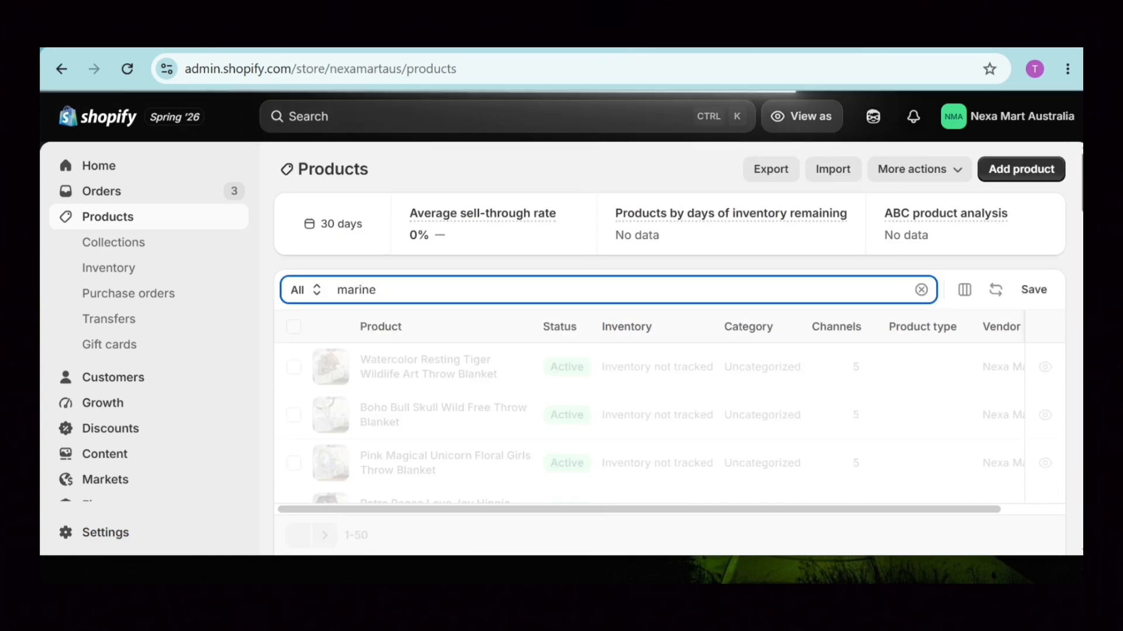
Open the Red Sea Turtle Duvet Cover and scroll through its description and media.
left_click(472, 416)
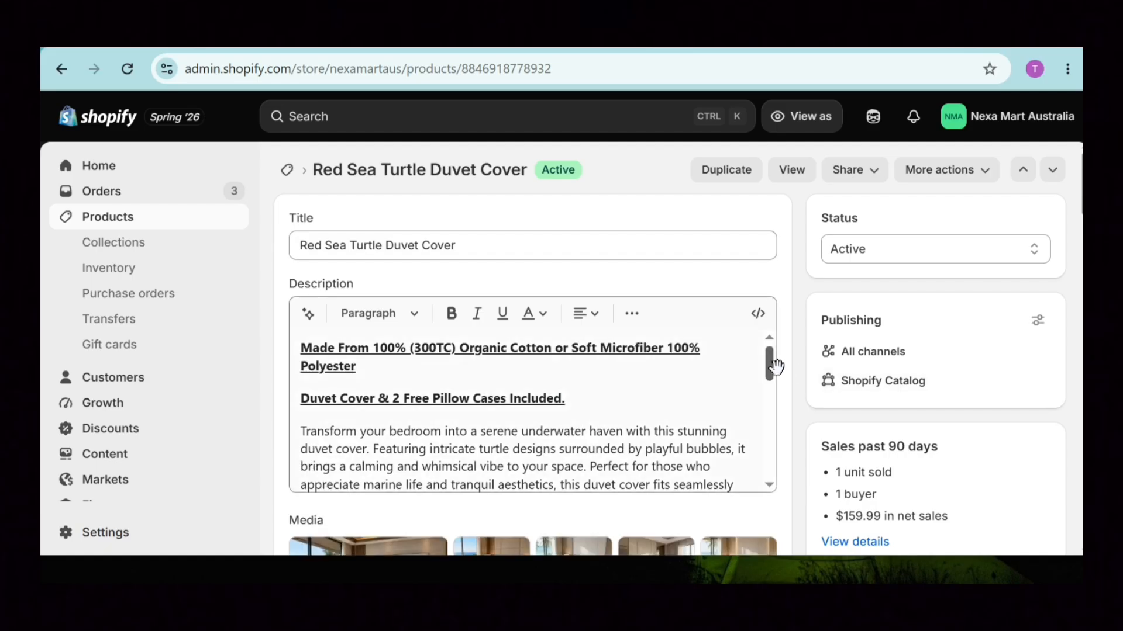
left_click_drag(770, 362, 778, 477)
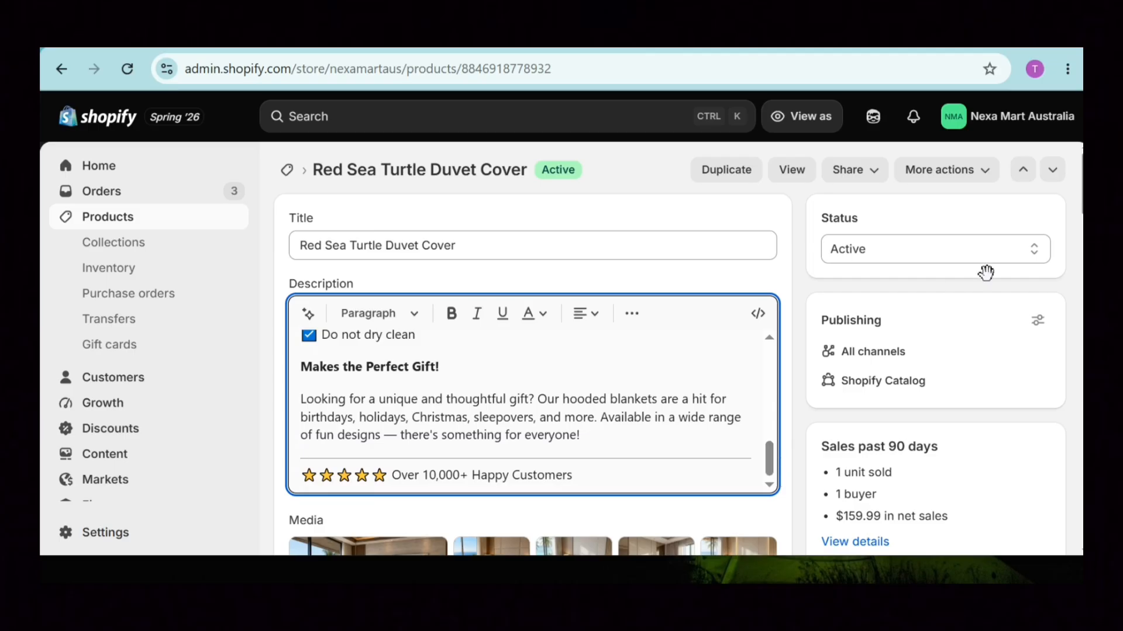
scroll(669, 351, "down", 5)
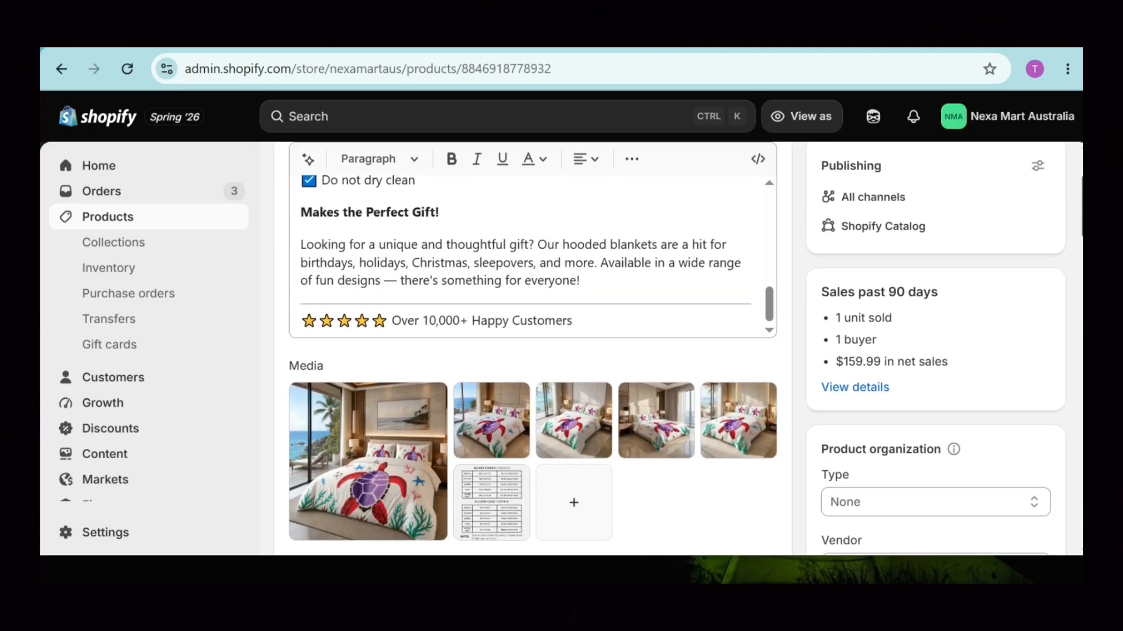
scroll(368, 350, "down", 1)
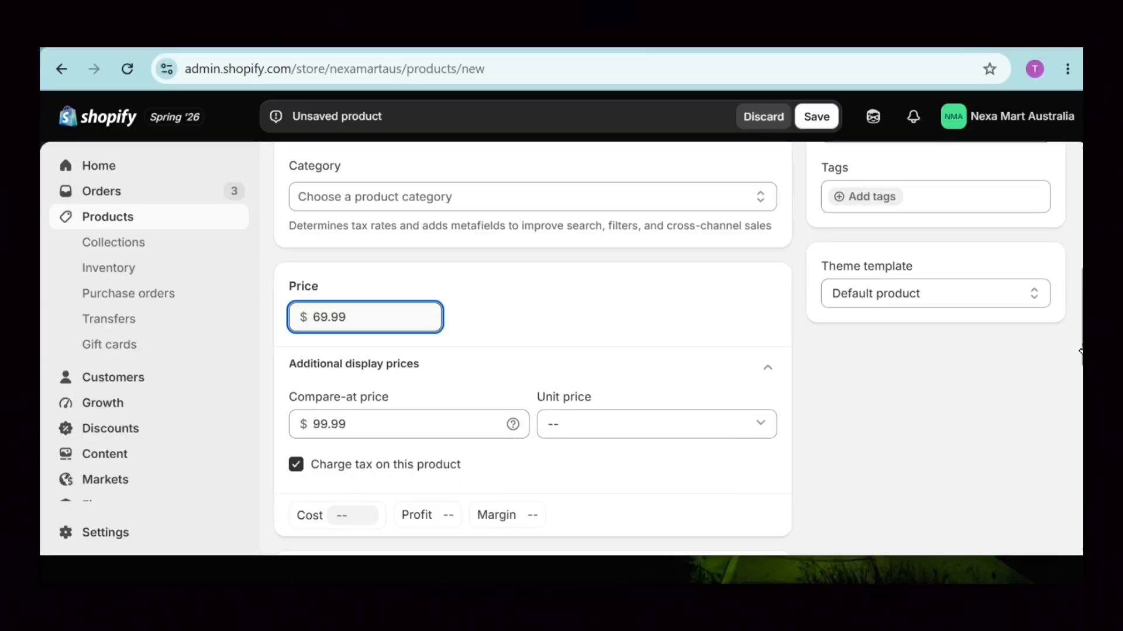
Keep inventory tracking on and set the Shop location quantity to 10000.
scroll(532, 350, "down", 4)
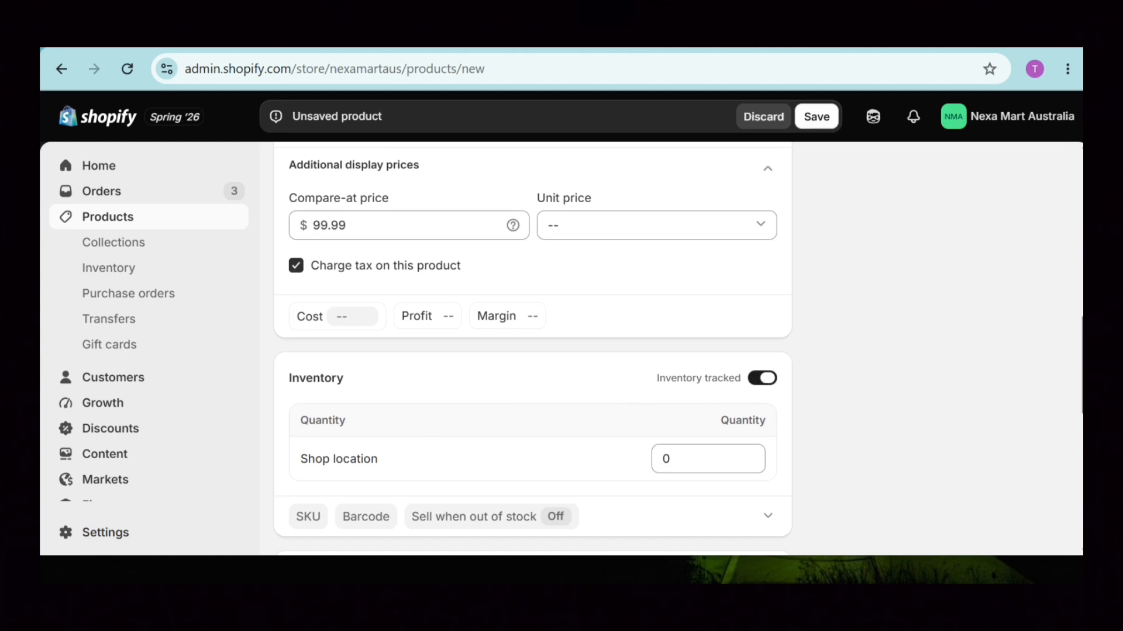
left_click(762, 378)
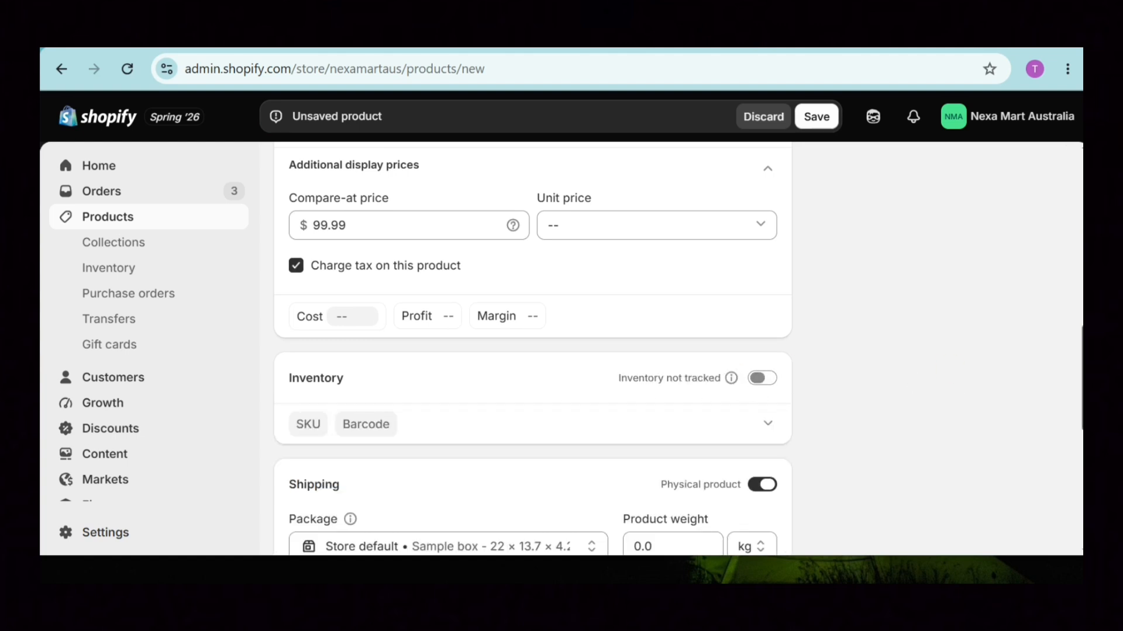
scroll(727, 338, "down", 1)
left_click(762, 319)
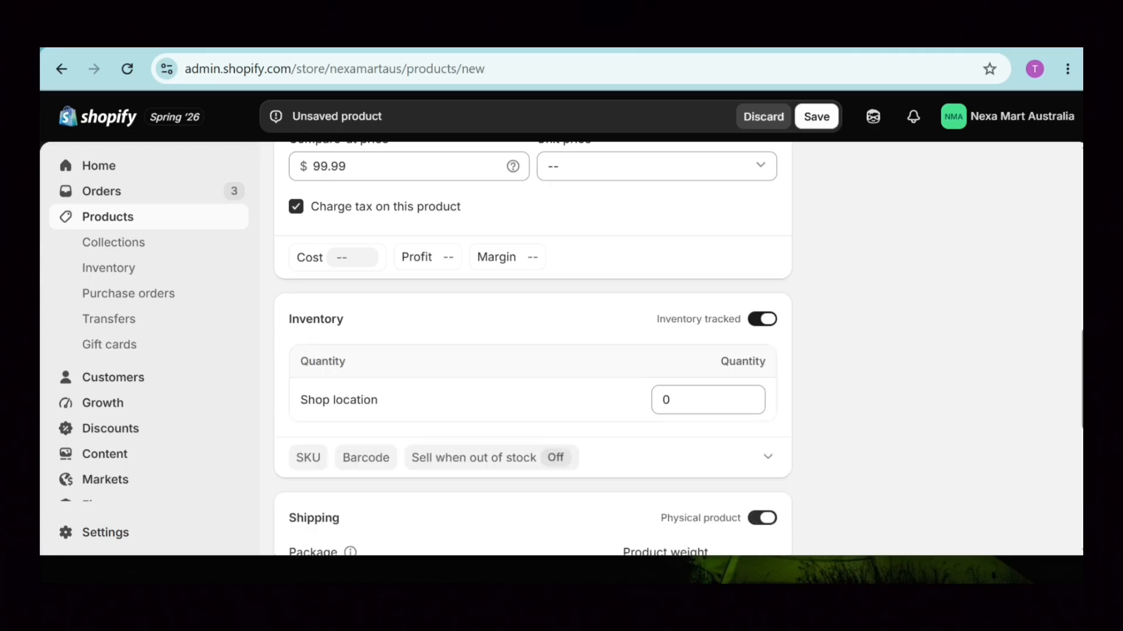
double_click(666, 400)
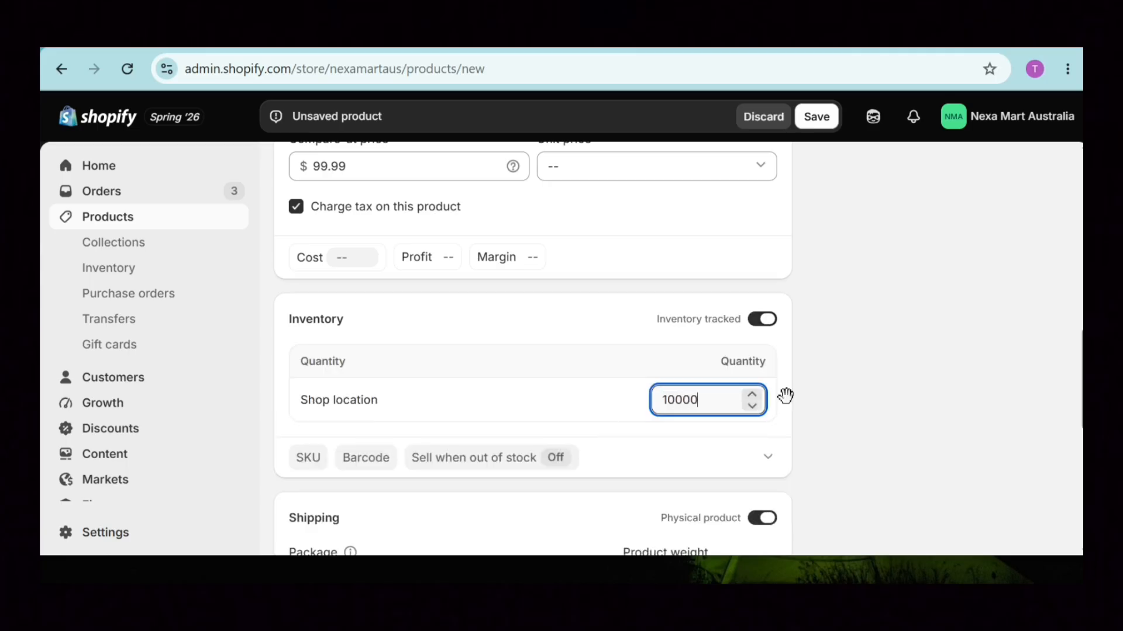
scroll(866, 351, "up", 7)
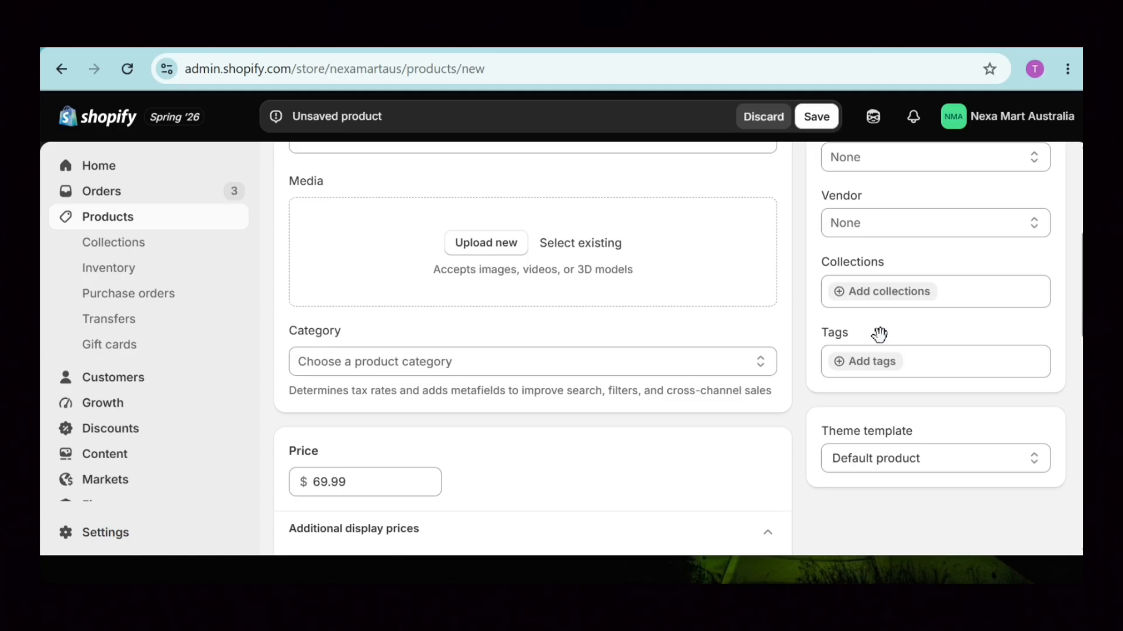
Check the collections list without assigning one, then preview the Default product theme template.
left_click(840, 299)
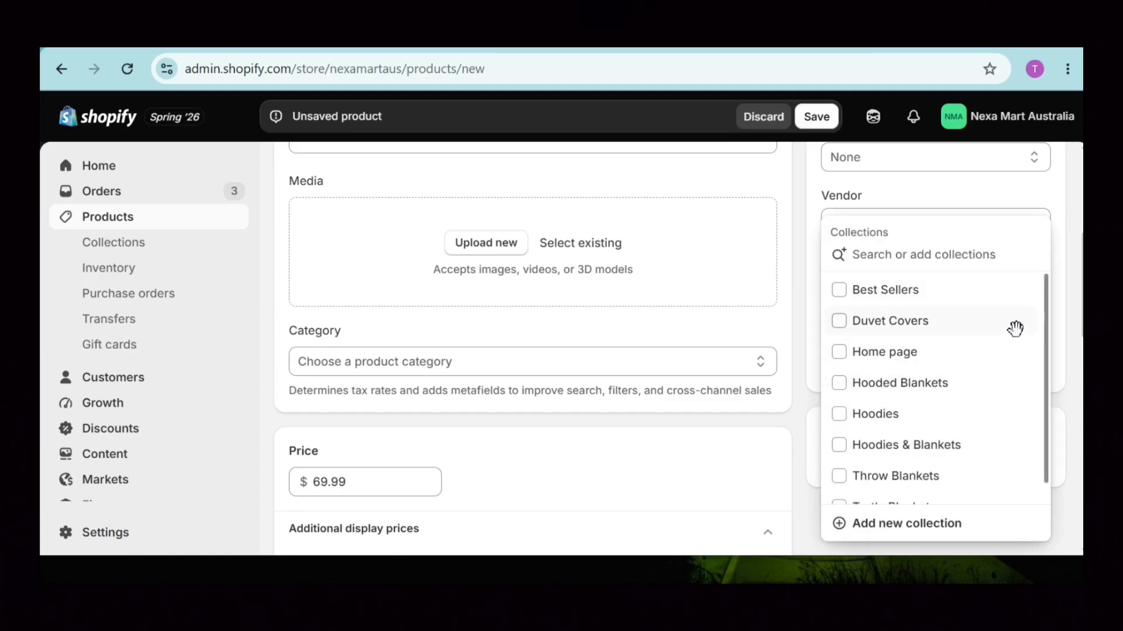
left_click(1075, 320)
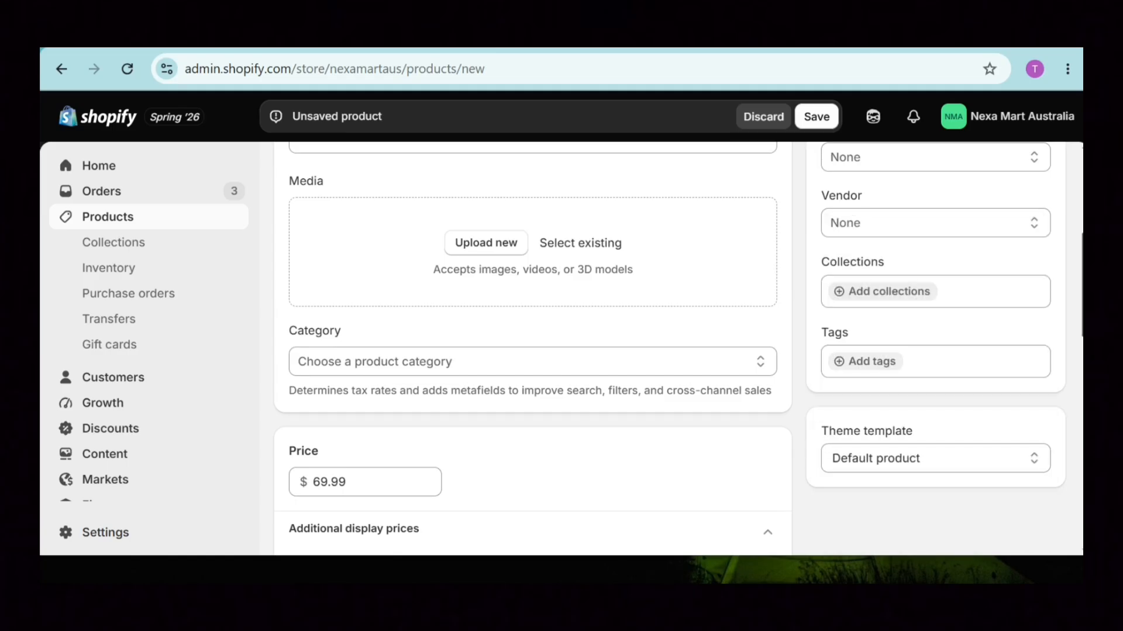
scroll(1040, 351, "down", 2)
left_click(1040, 333)
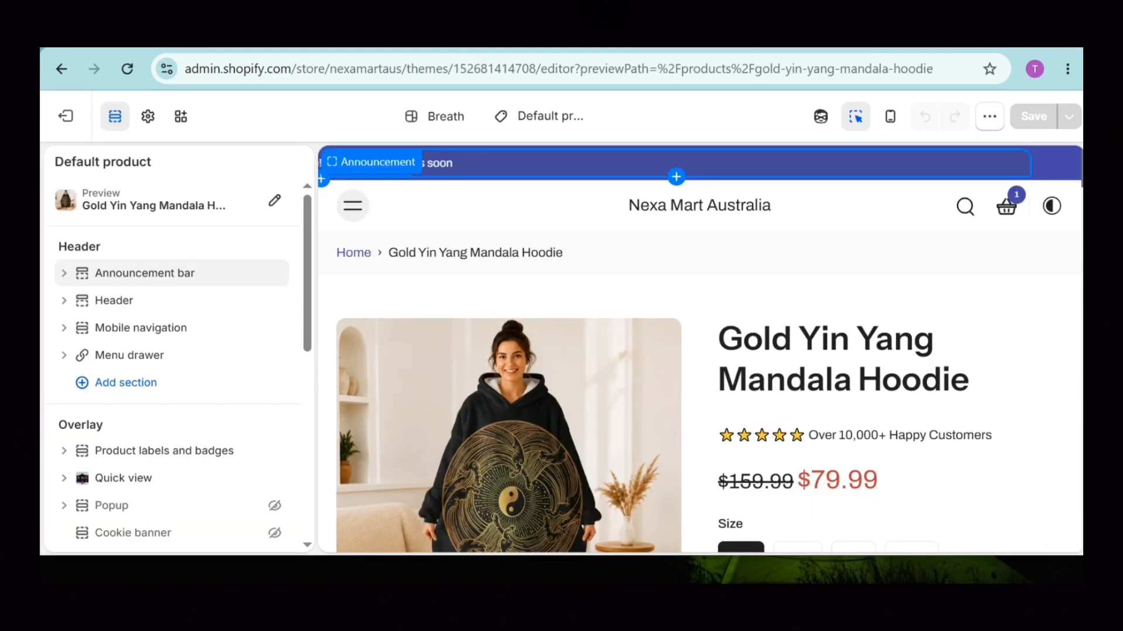
scroll(698, 347, "down", 15)
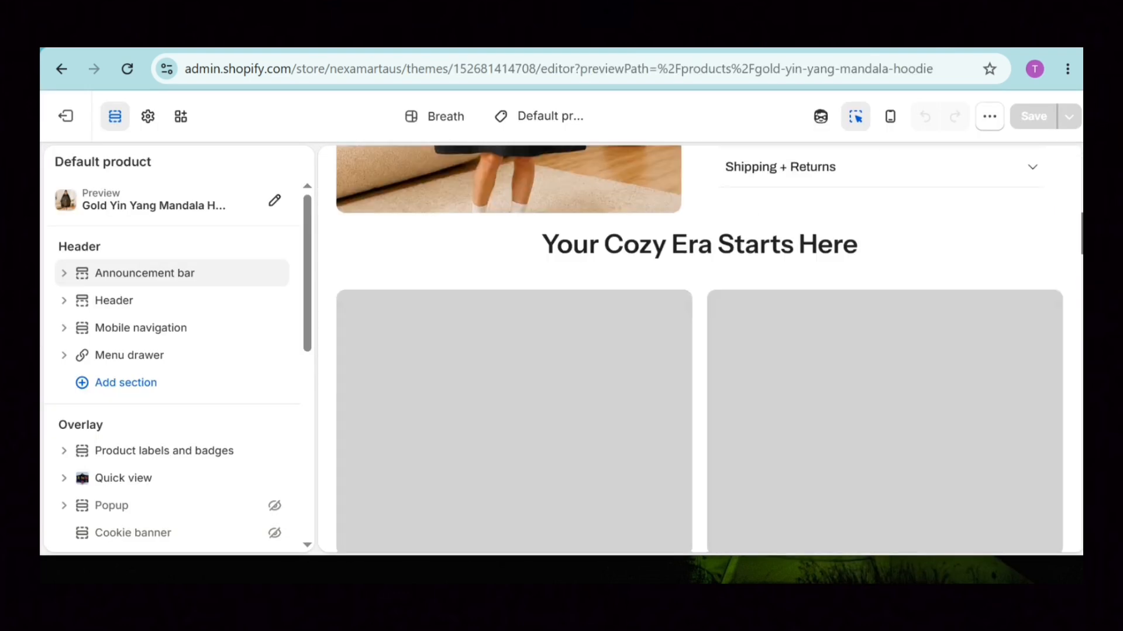
Scroll the hoodie template preview, then go back to the unsaved product and choose Settings.
scroll(699, 348, "up", 2)
scroll(699, 348, "down", 1)
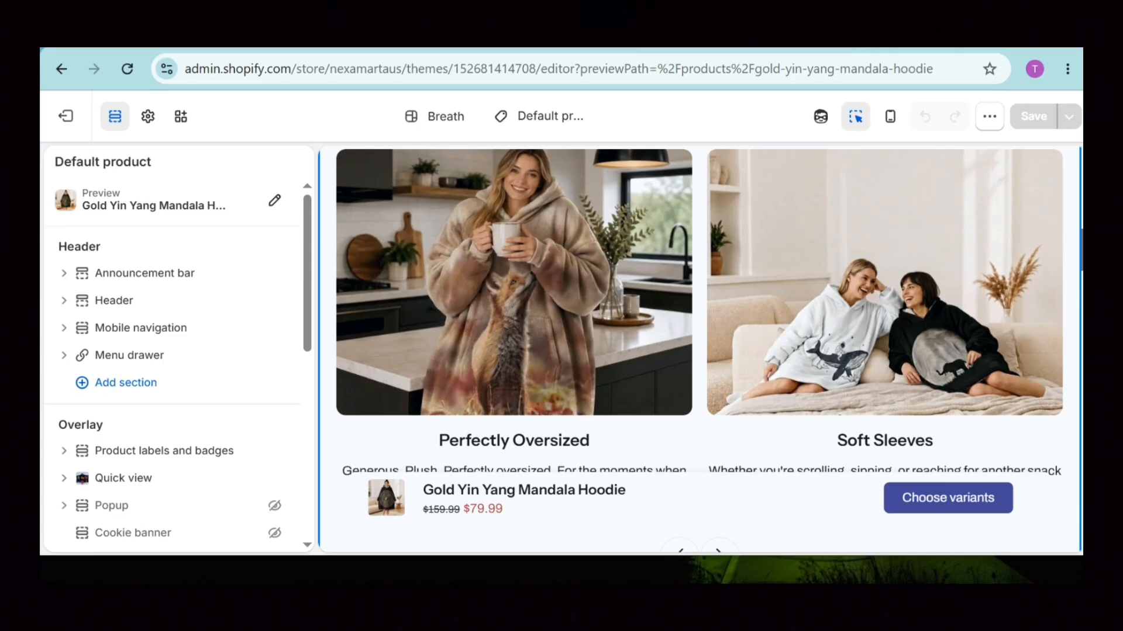
scroll(699, 348, "right", 10)
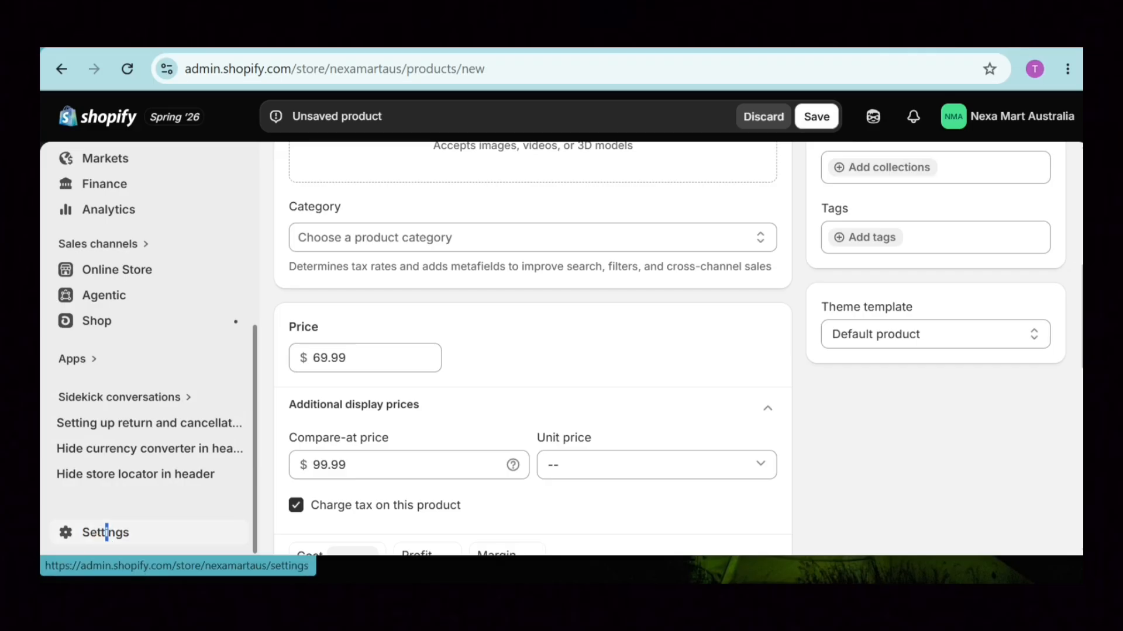
left_click(107, 541)
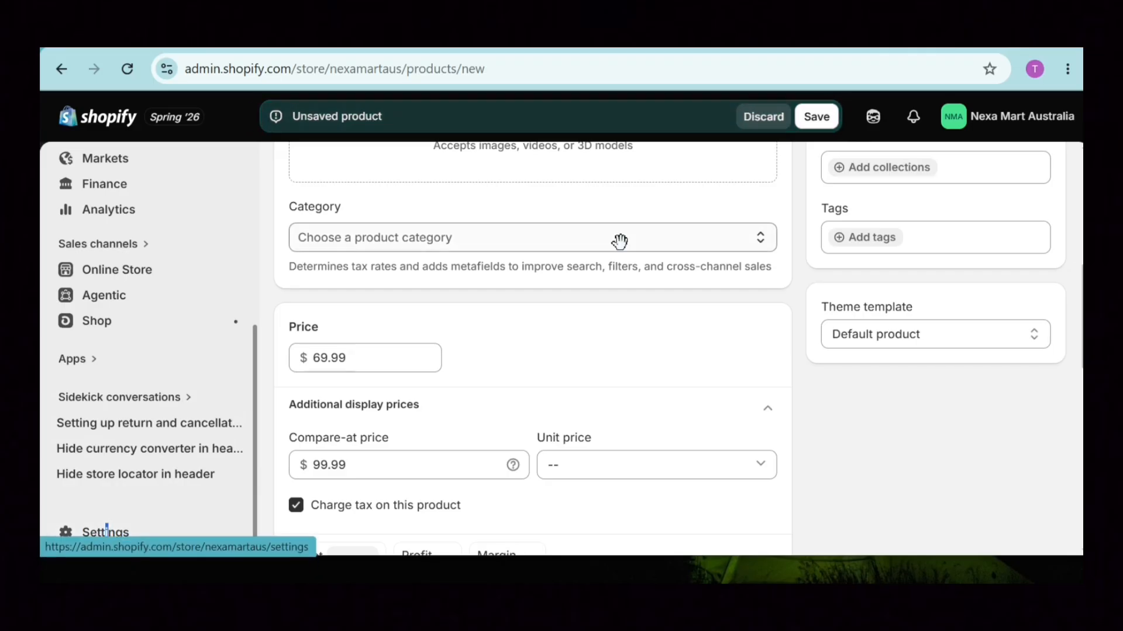
Discard the unsaved new product and open the store's Policies settings.
left_click(761, 121)
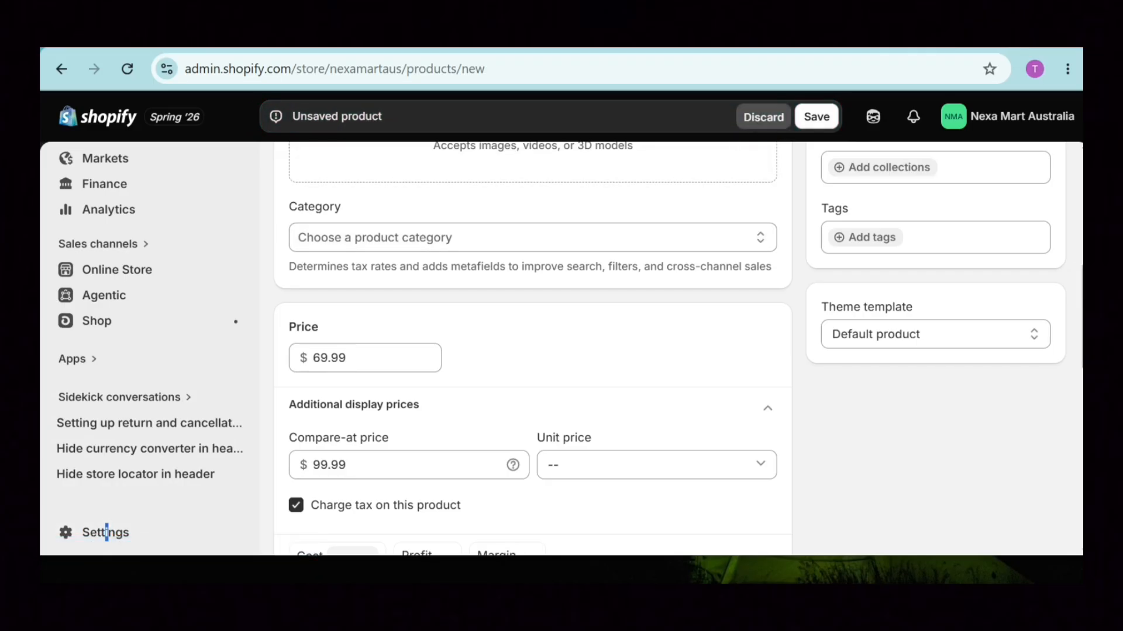
left_click(106, 532)
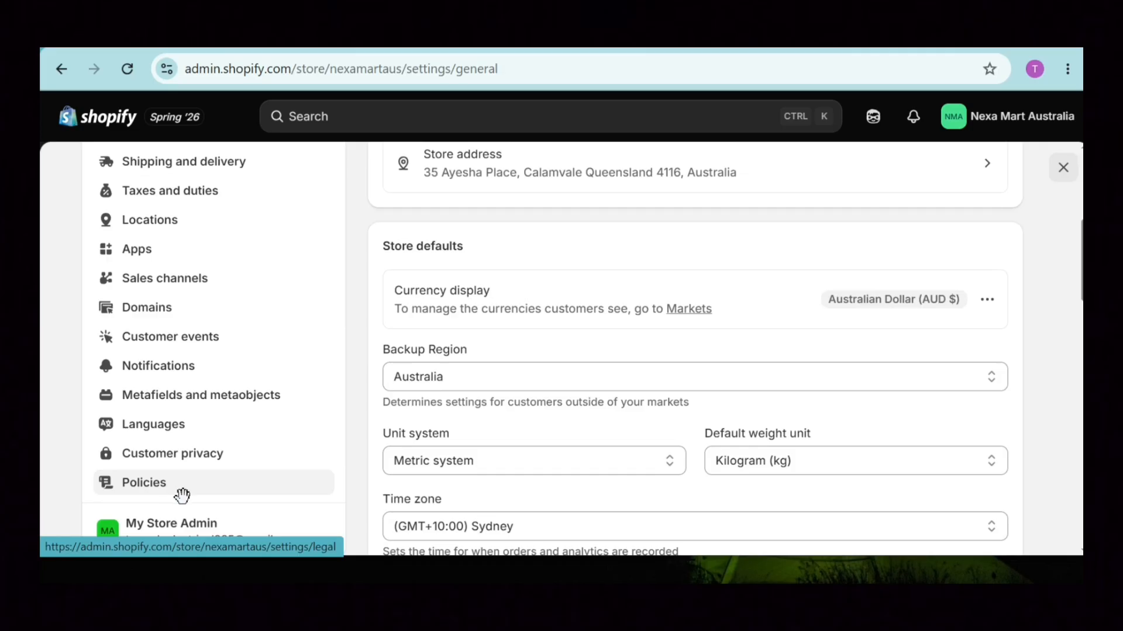
left_click(144, 475)
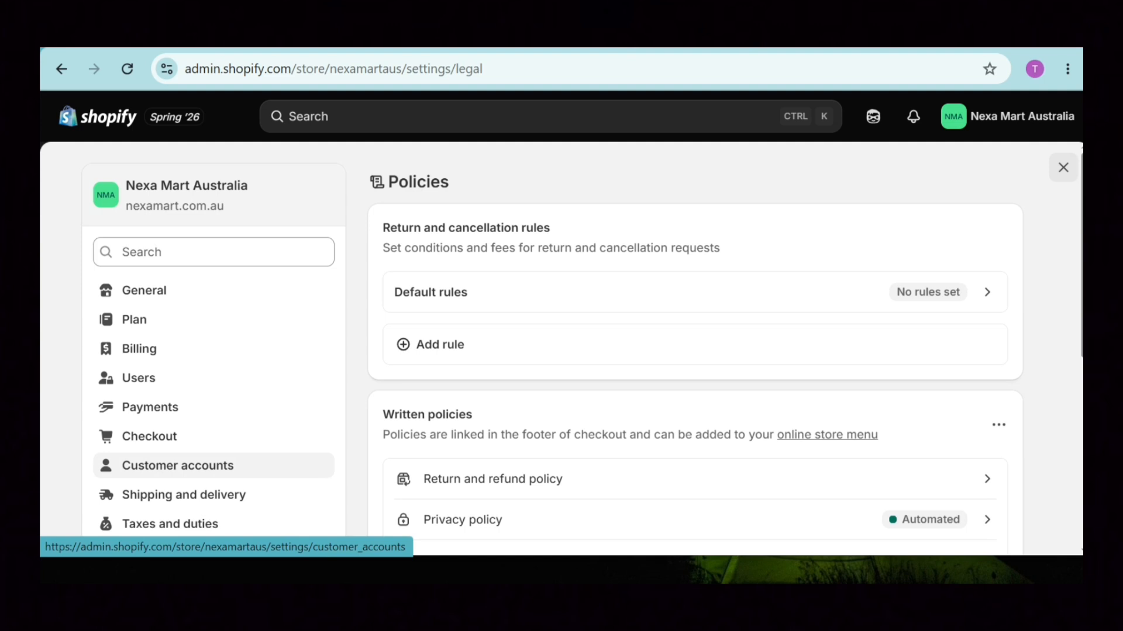
scroll(546, 263, "down", 4)
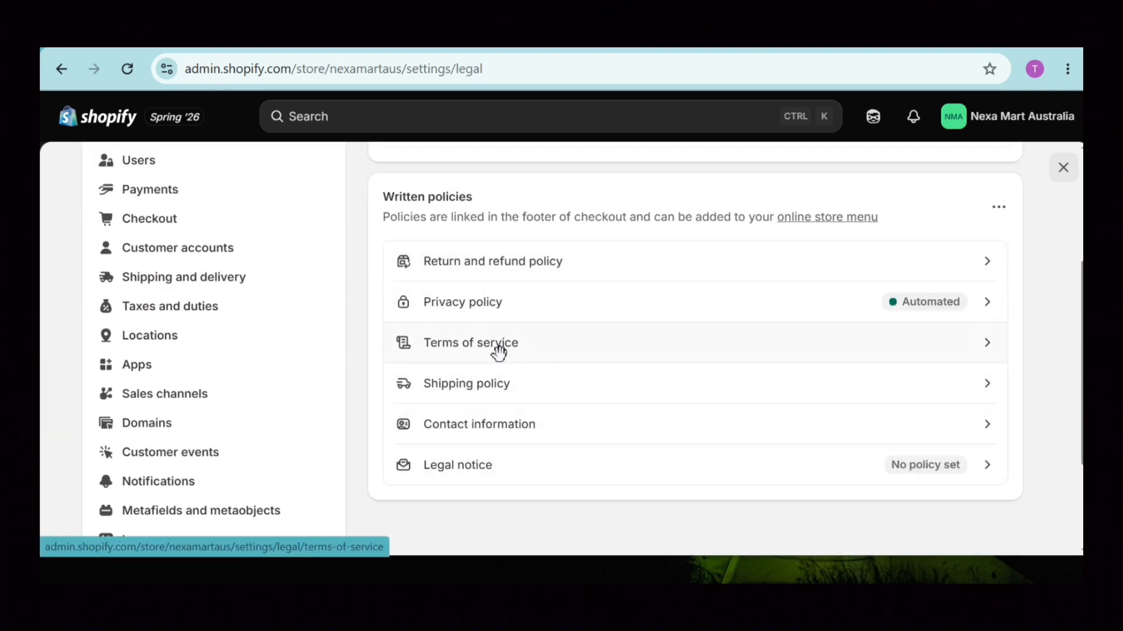
Insert the Terms of service template text, review it, then go to Online Store.
left_click(526, 343)
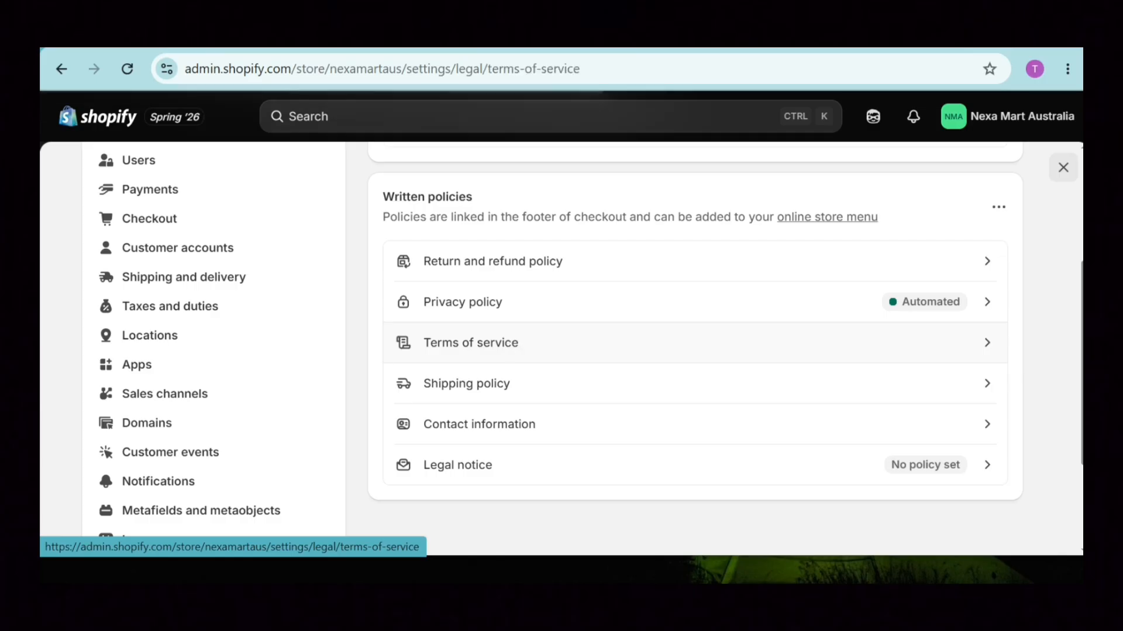
left_click(761, 233)
scroll(848, 296, "down", 10)
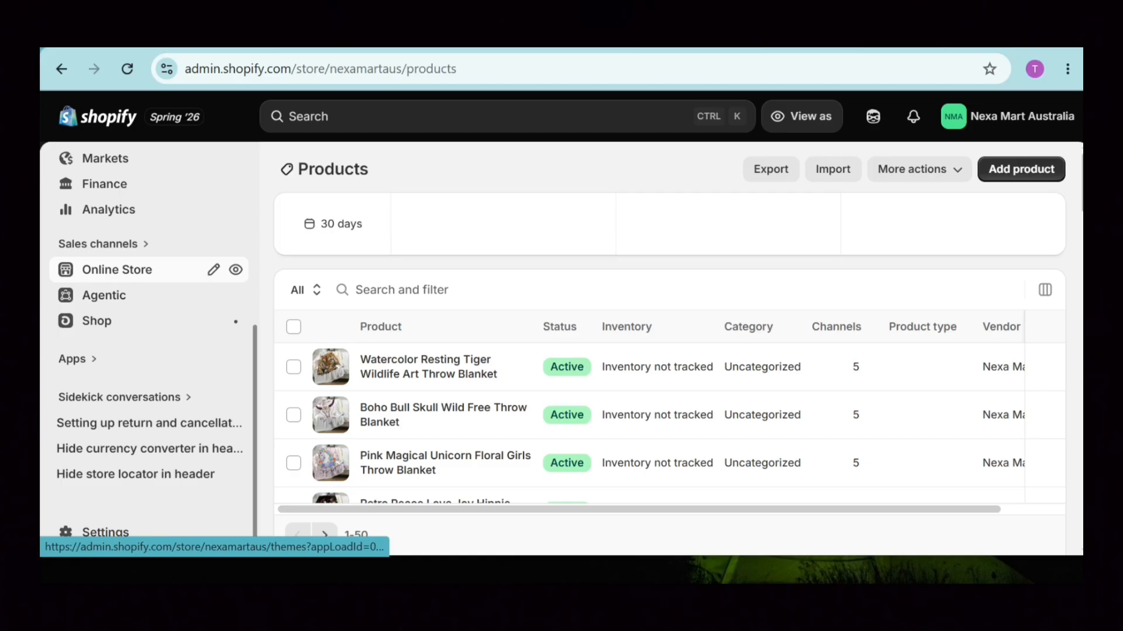
left_click(117, 270)
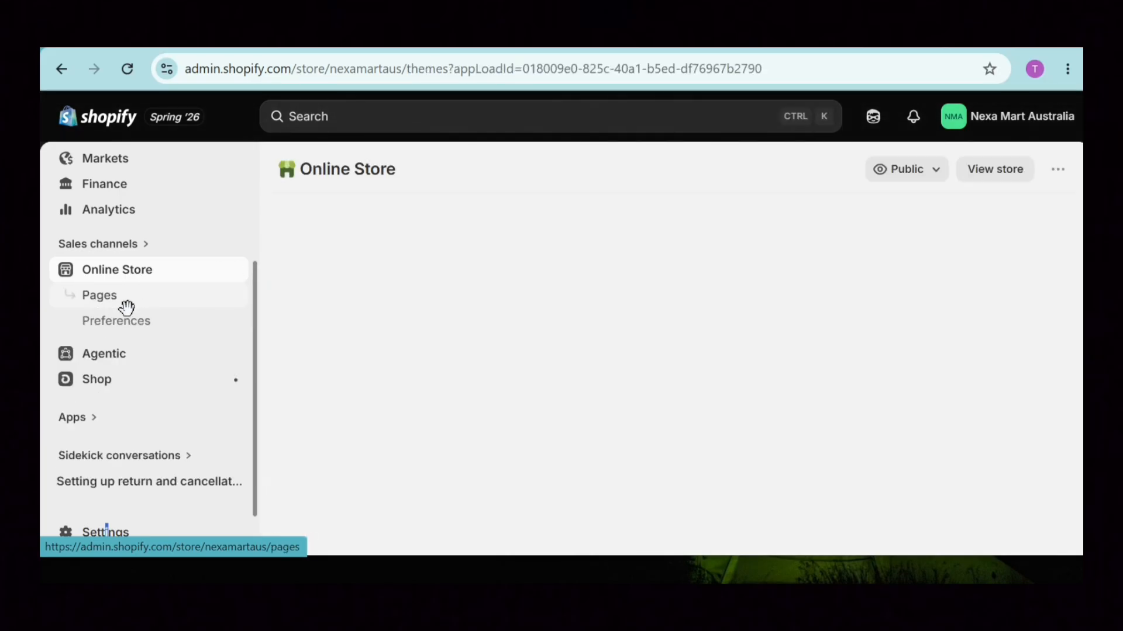
Browse Pages, then view Menus: Main menu, Footer menu and Customer account main menu.
left_click(127, 307)
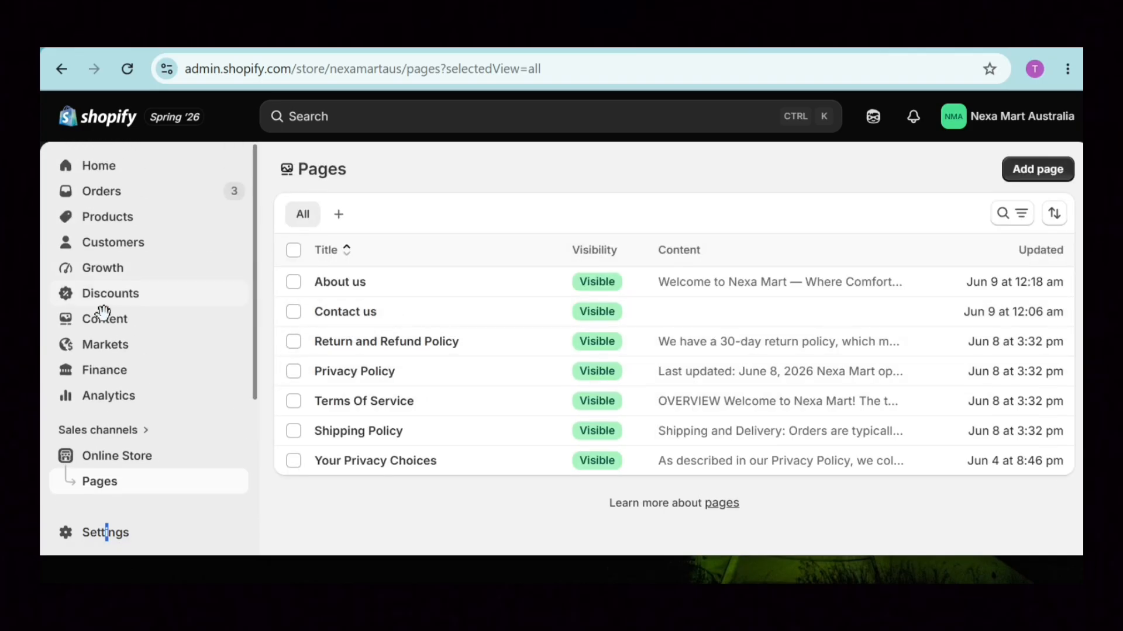
left_click(129, 333)
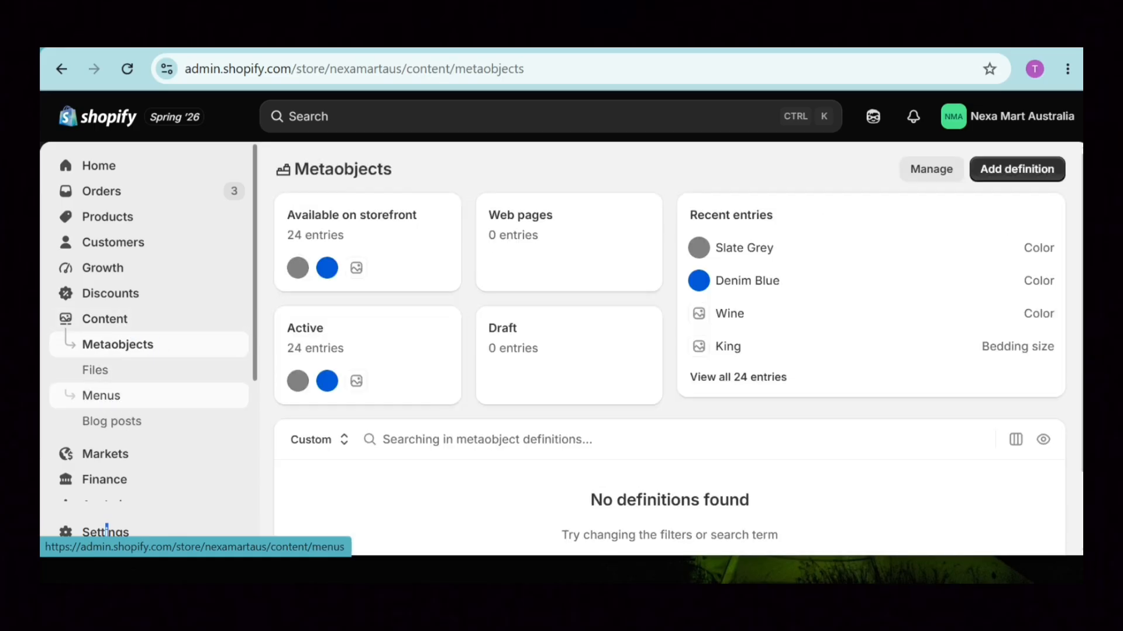
left_click(101, 396)
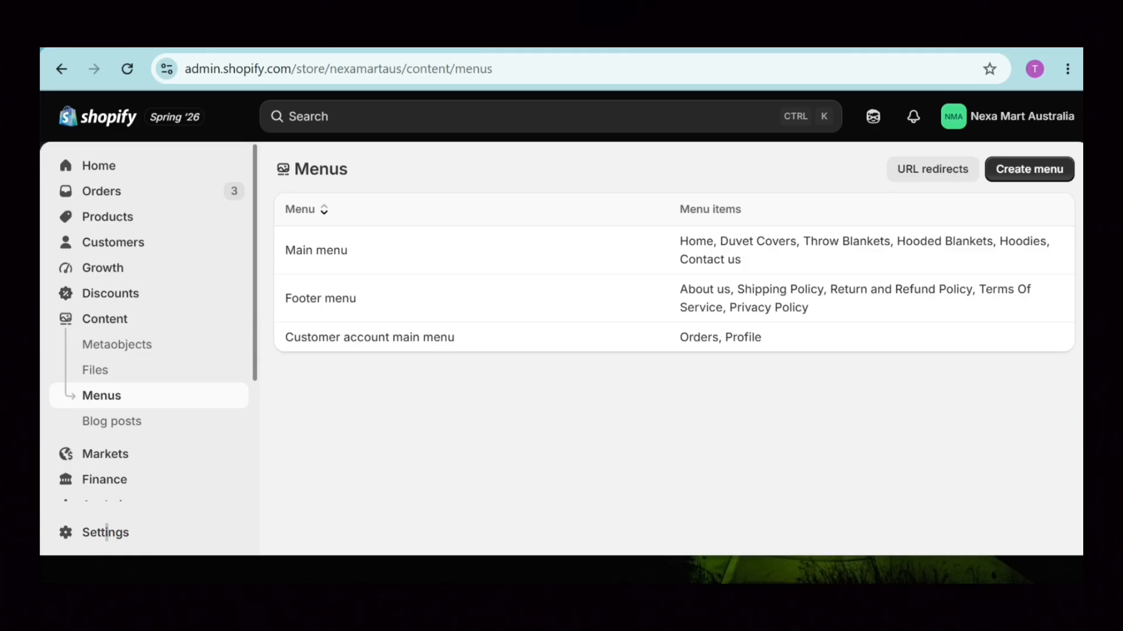
scroll(261, 373, "down", 5)
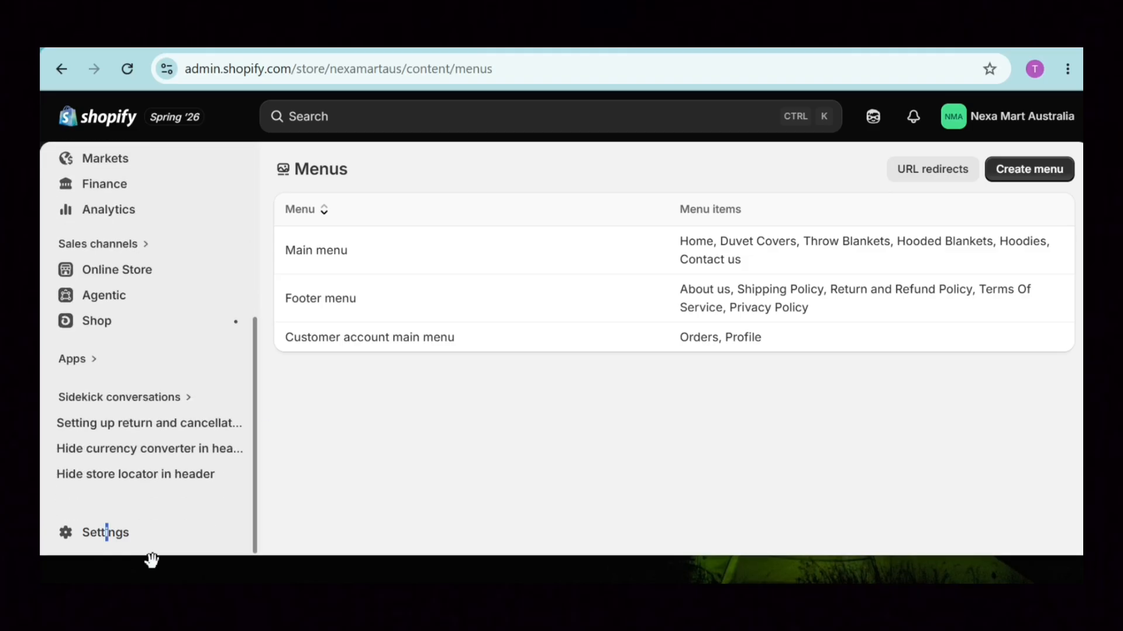
Review Payments settings: Shopify Payments active and PayPal as an additional payment method.
left_click(105, 531)
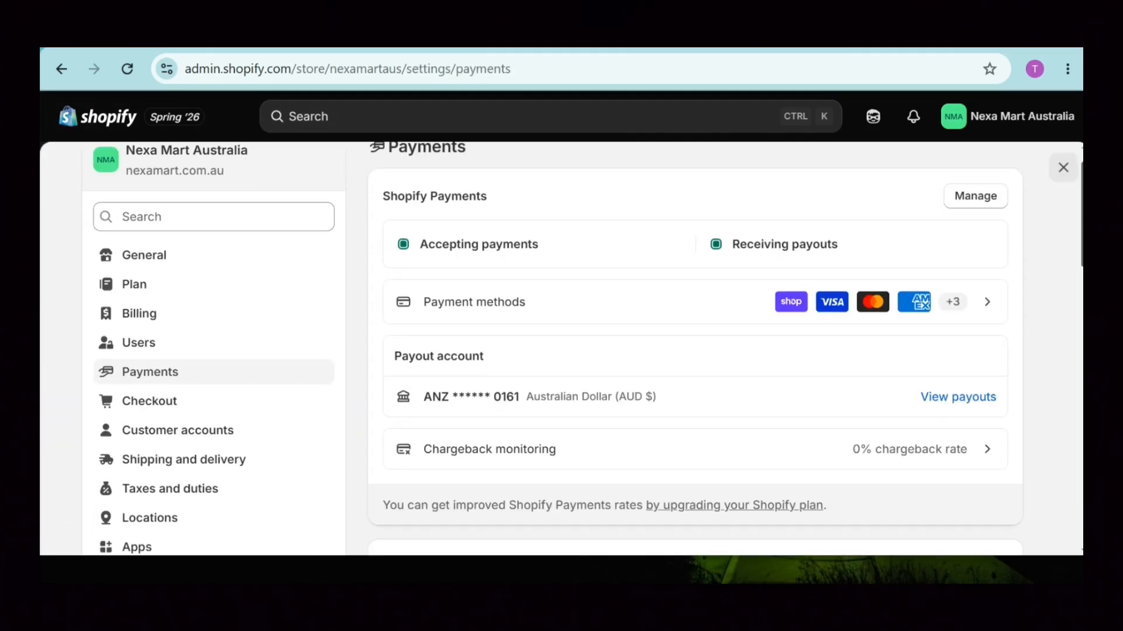
scroll(695, 351, "down", 1)
scroll(696, 350, "up", 1)
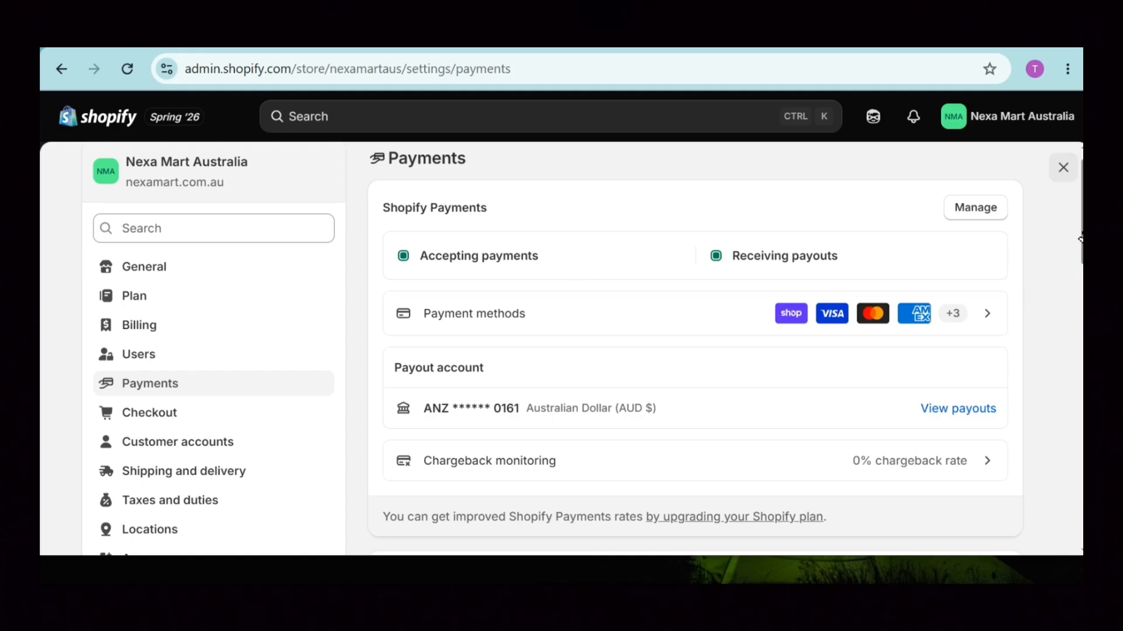
scroll(600, 341, "down", 6)
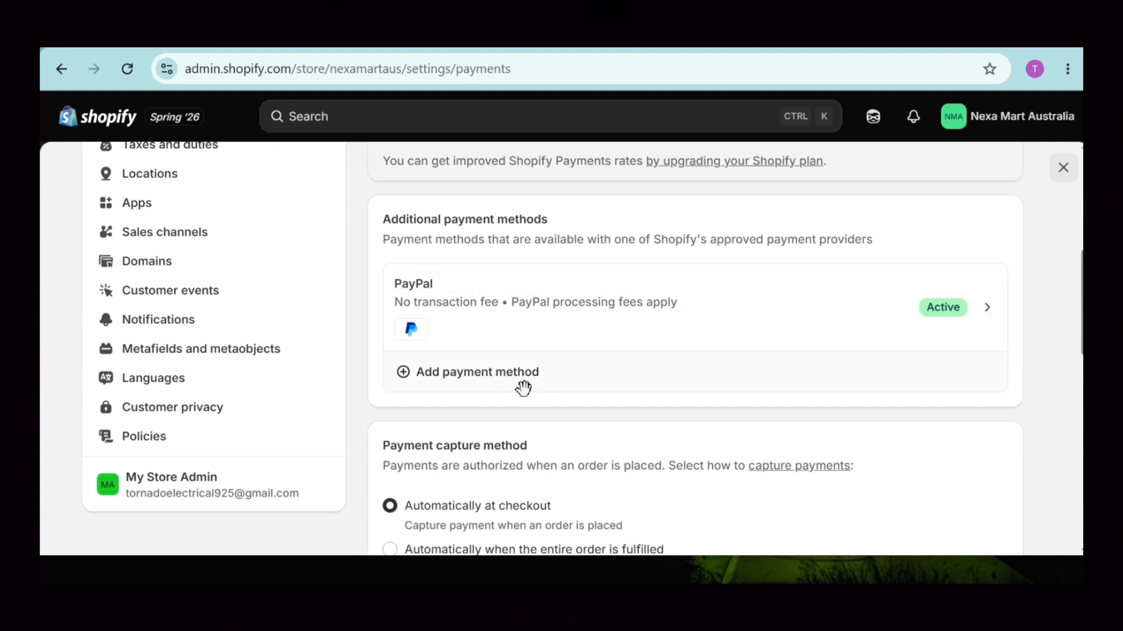
left_click(477, 373)
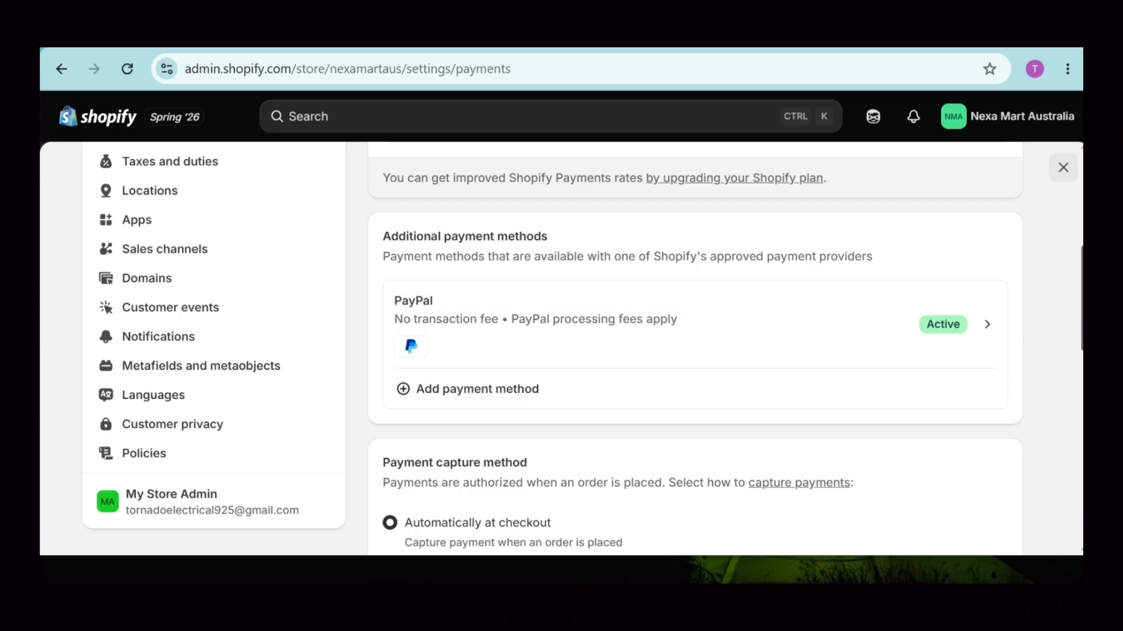
scroll(553, 347, "down", 1)
scroll(553, 347, "down", 1)
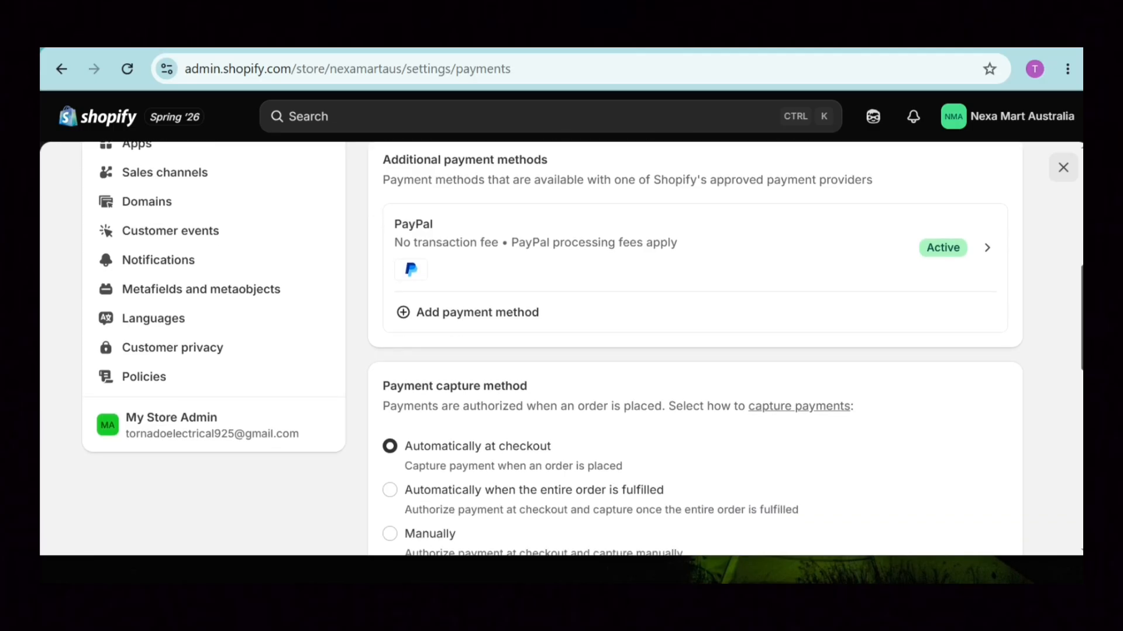
scroll(552, 348, "up", 3)
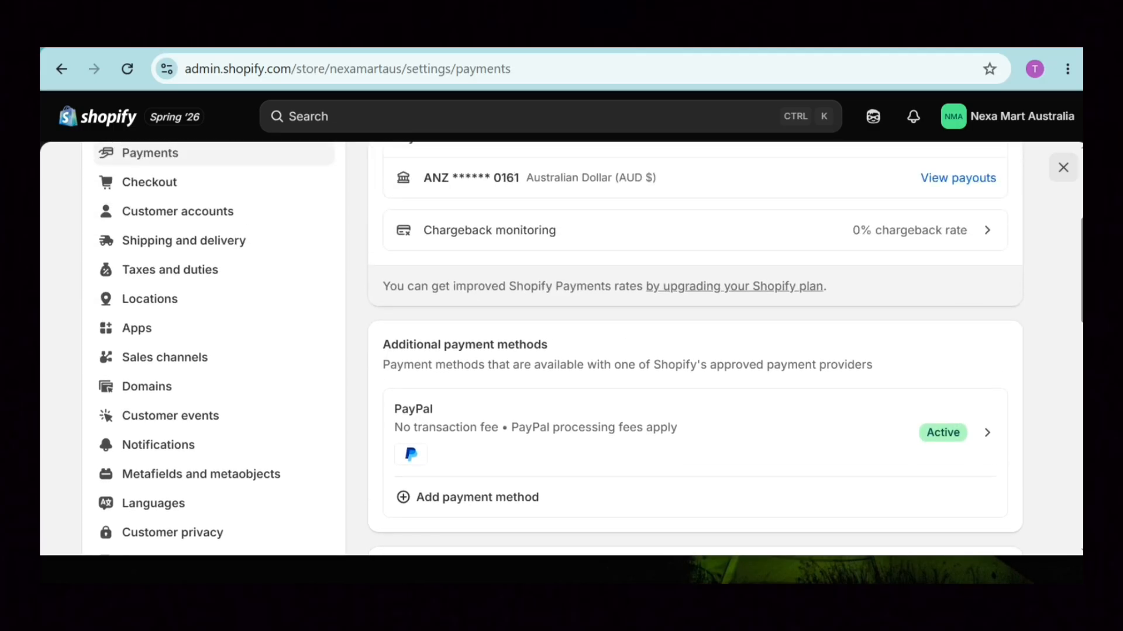
Review Domains with nexamart.com.au as primary, trying Connect existing and Buy new domain, then close Settings.
left_click(168, 389)
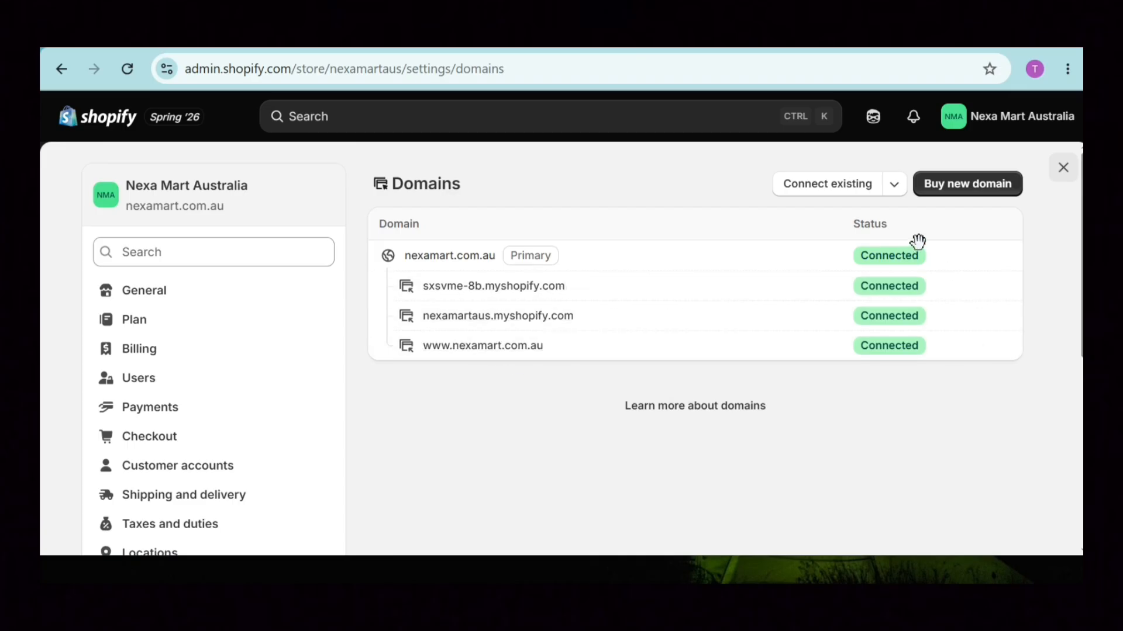
left_click(828, 186)
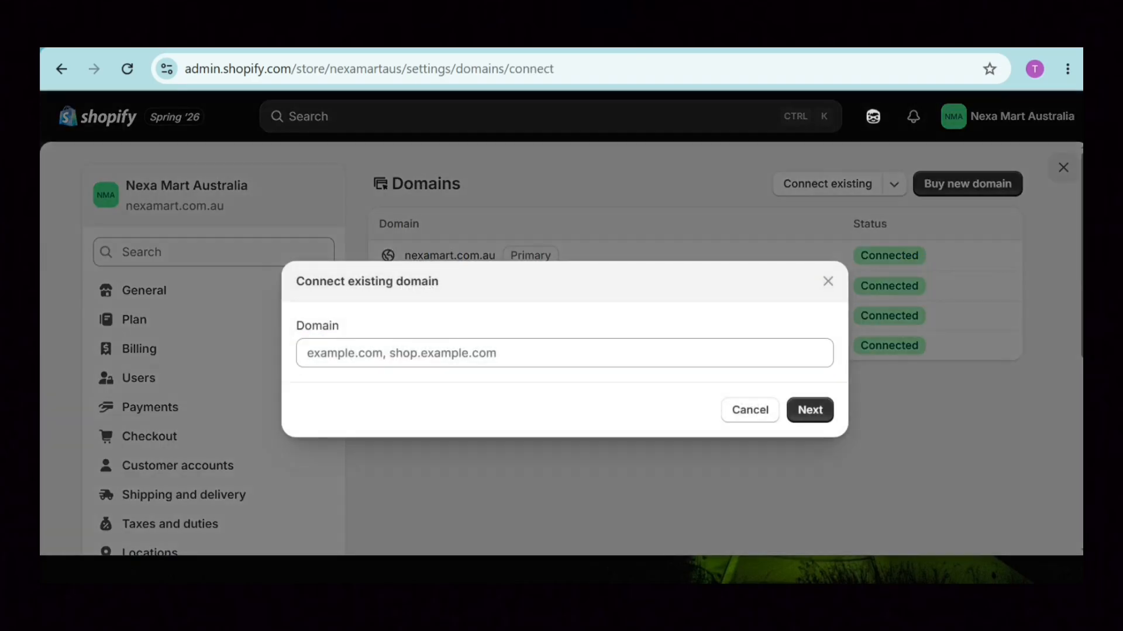
left_click(759, 352)
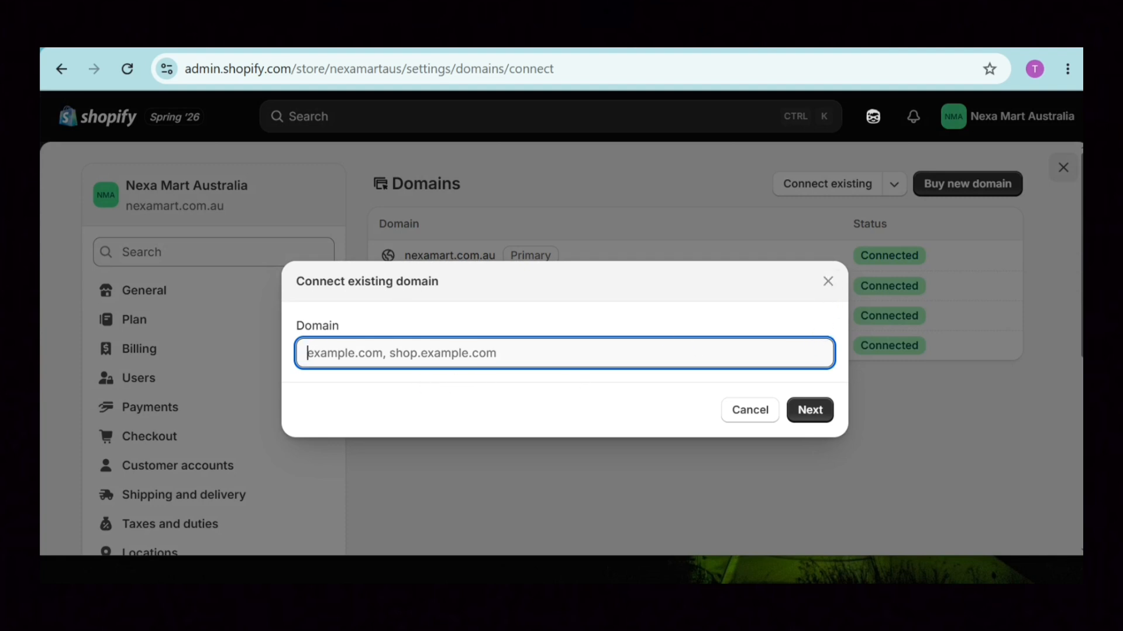
left_click(827, 281)
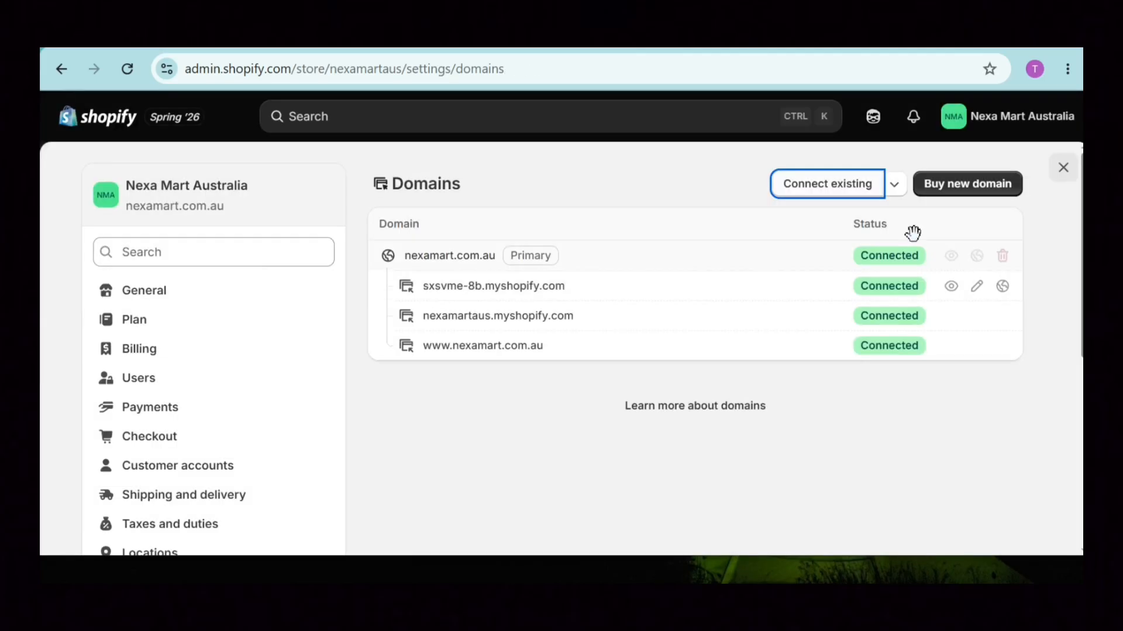
left_click(973, 188)
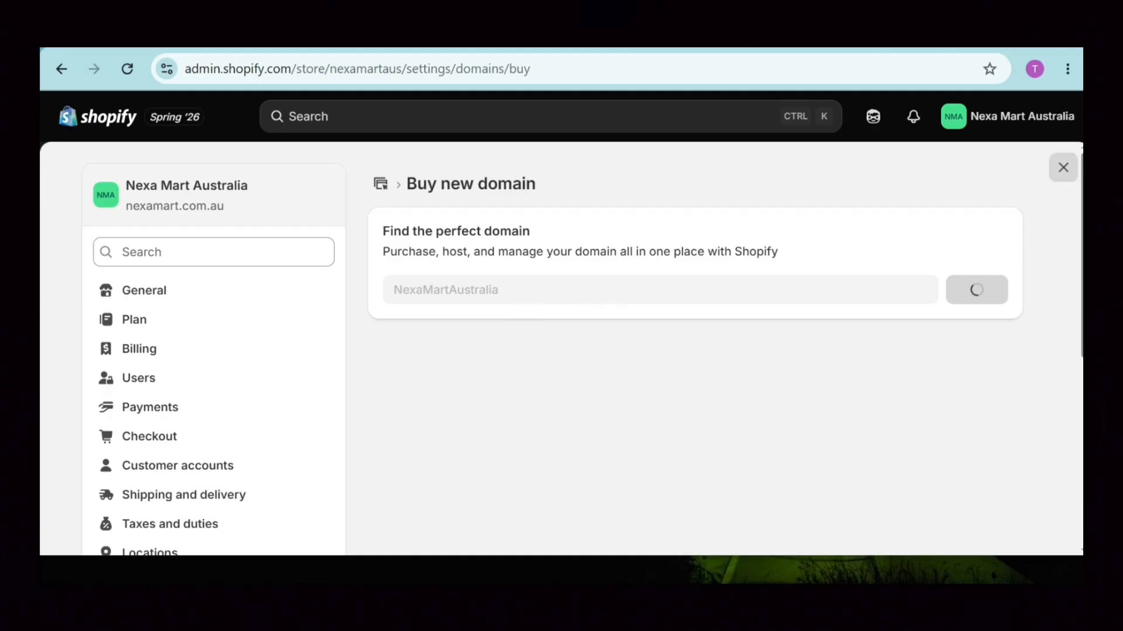
left_click(1063, 167)
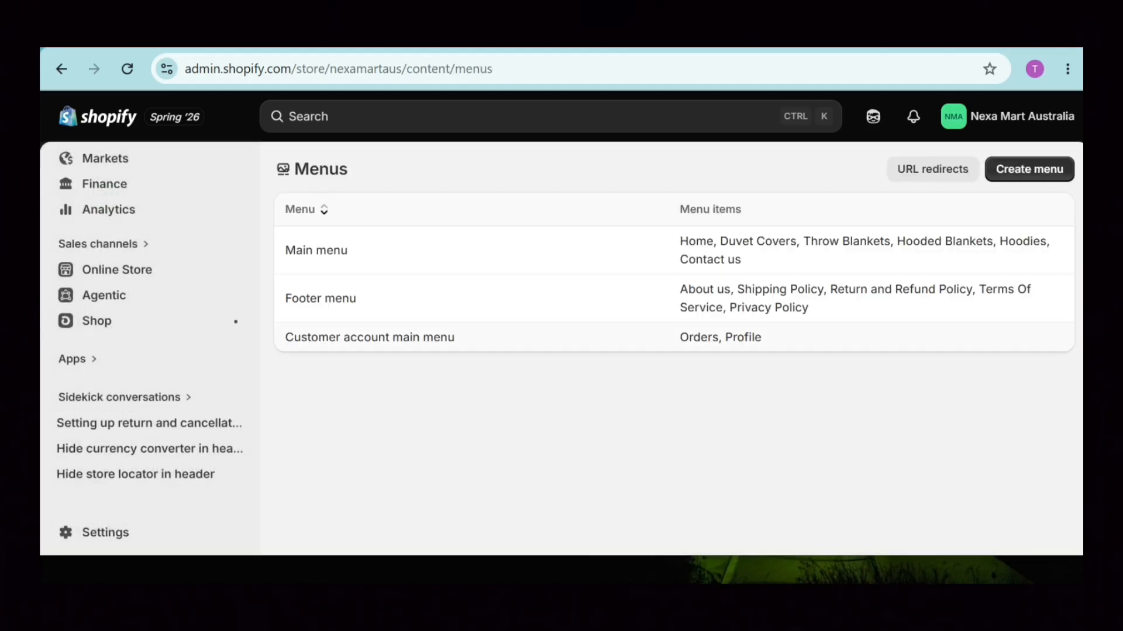
Open Shipping and delivery settings and review the General profile's shipping zones and rates.
left_click(117, 534)
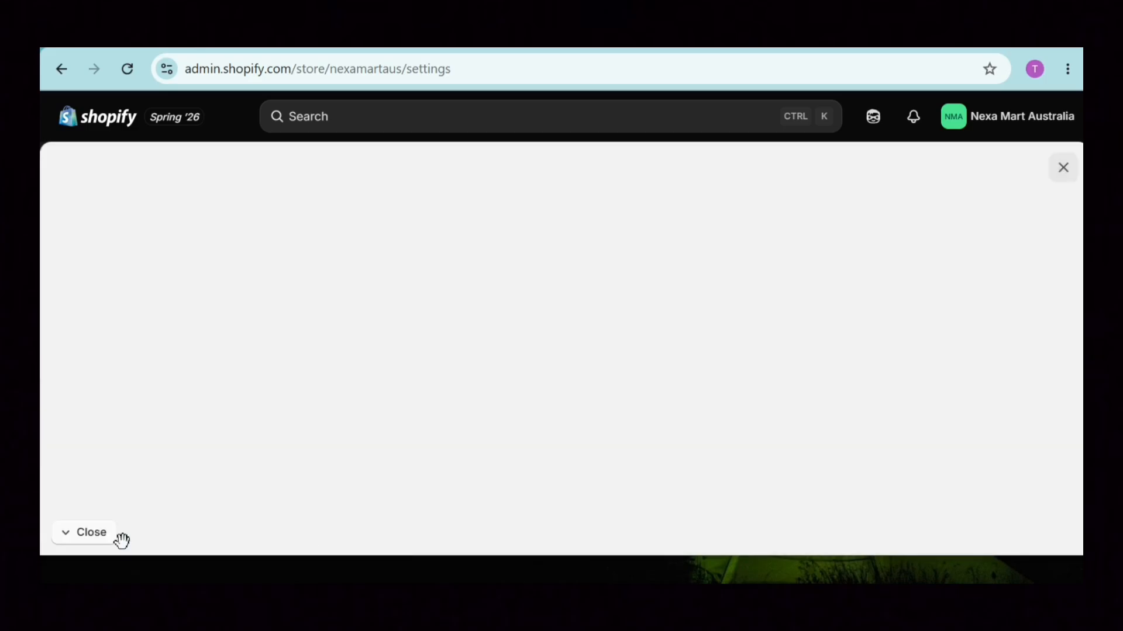
scroll(696, 351, "down", 2)
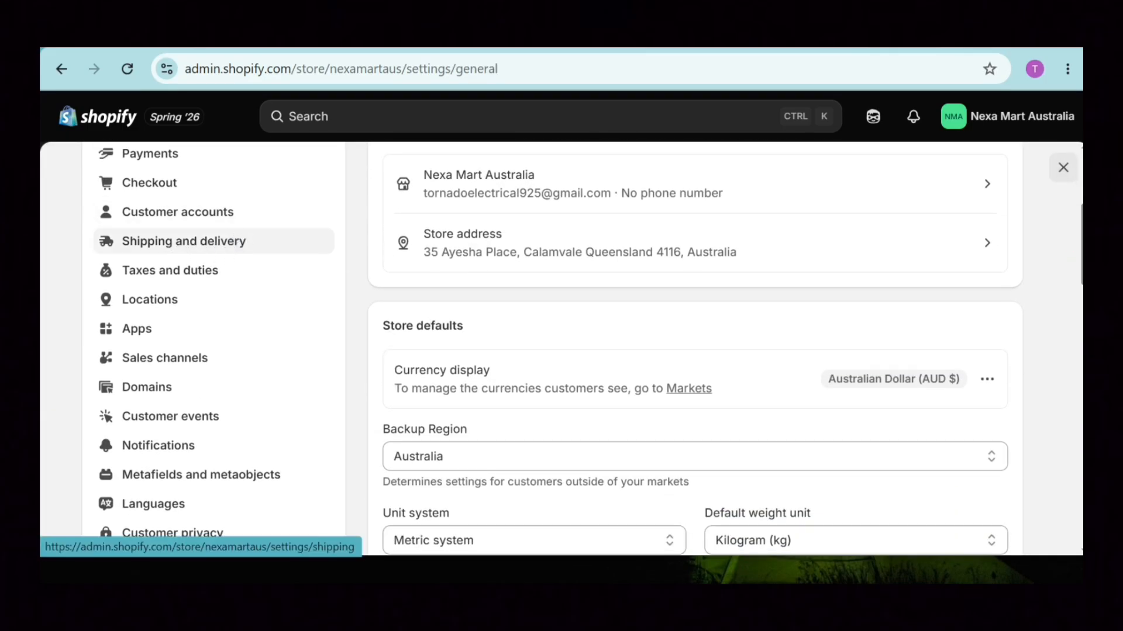
left_click(175, 248)
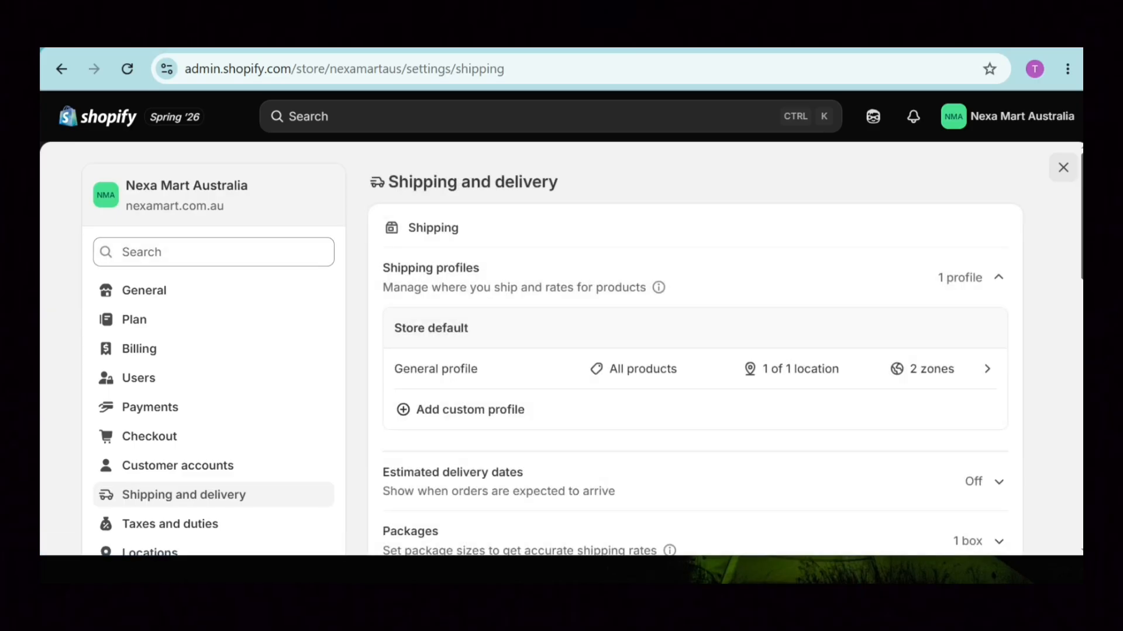
scroll(1077, 237, "down", 2)
scroll(1020, 275, "up", 1)
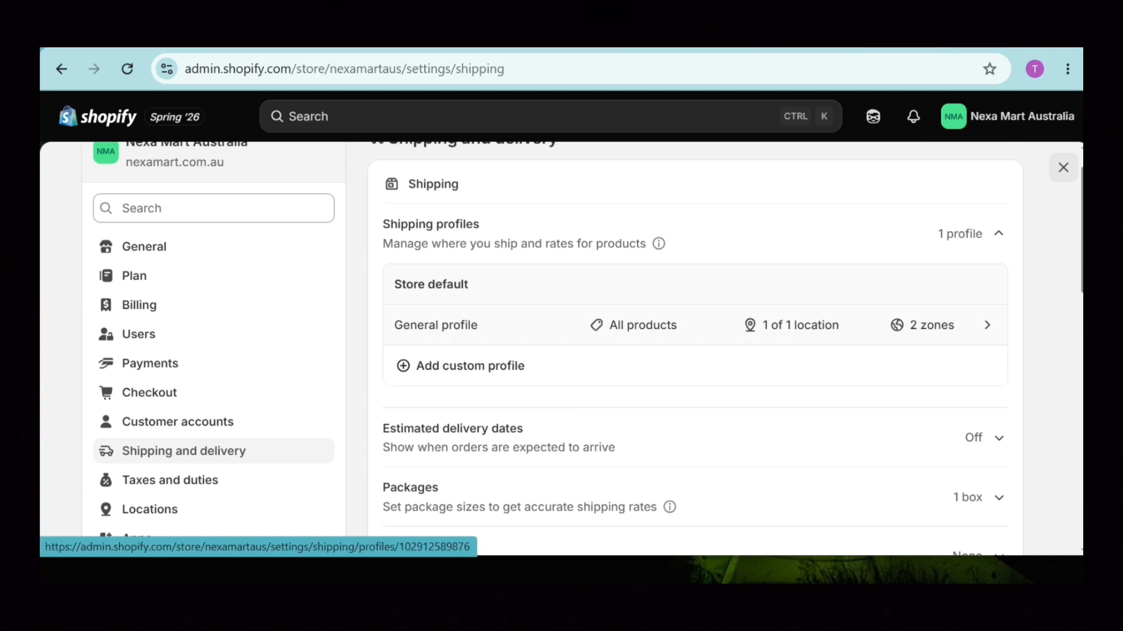
left_click(985, 325)
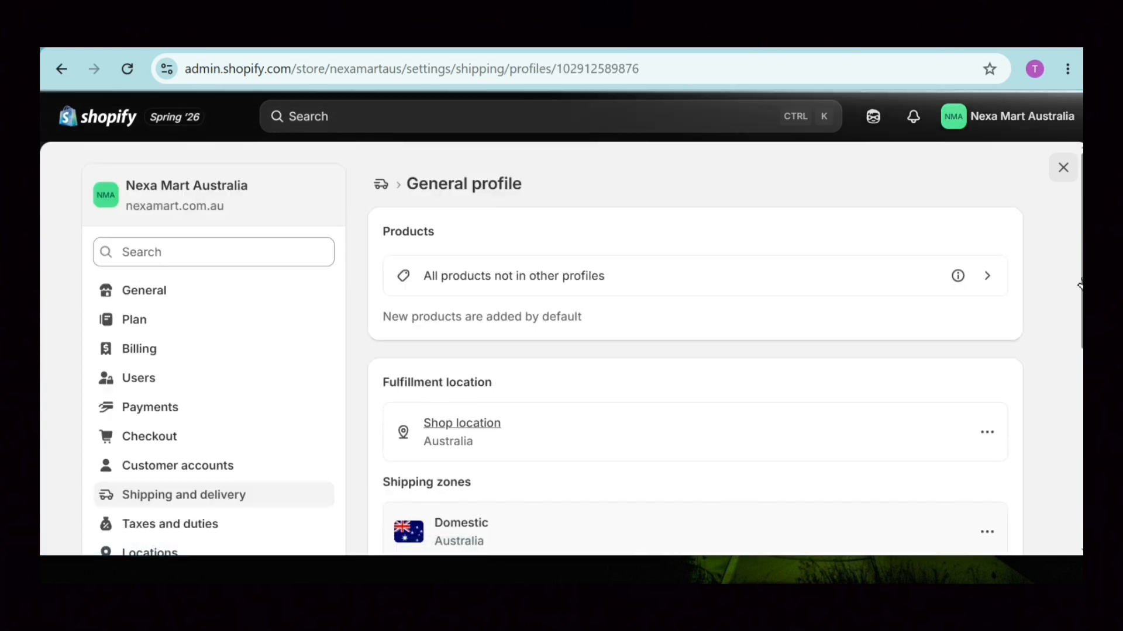
scroll(1081, 285, "down", 2)
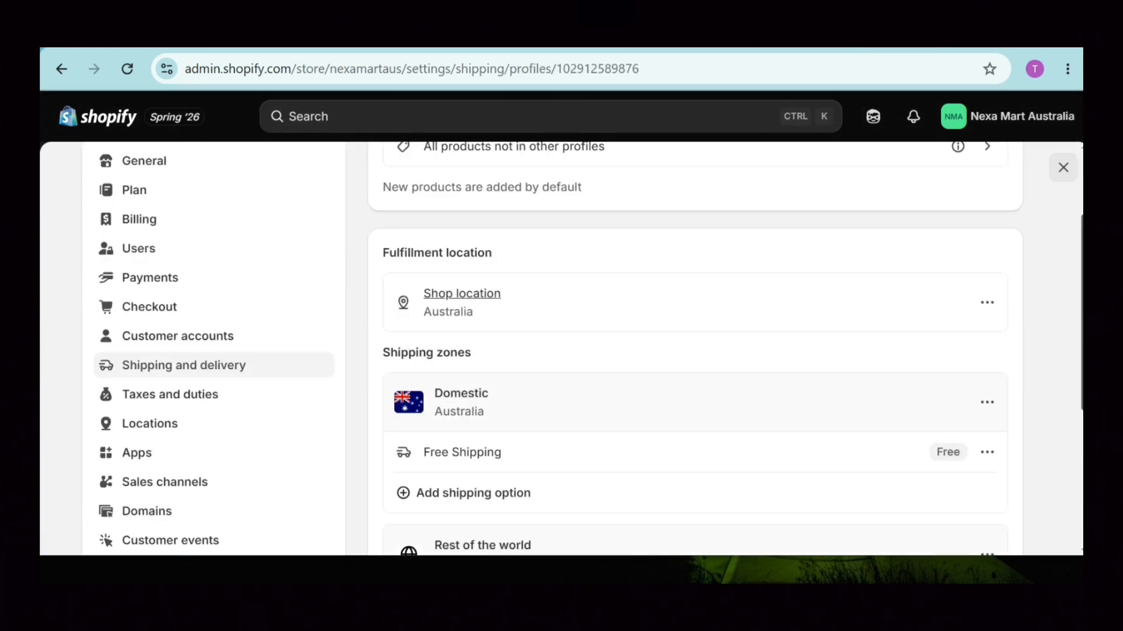
scroll(561, 309, "down", 2)
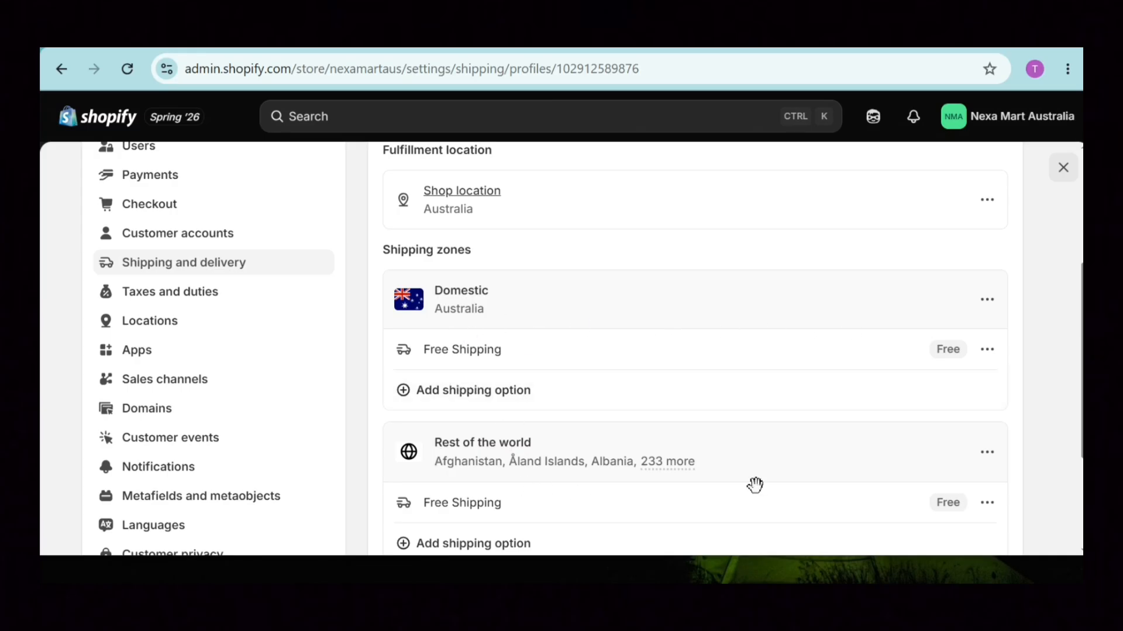
scroll(994, 328, "down", 1)
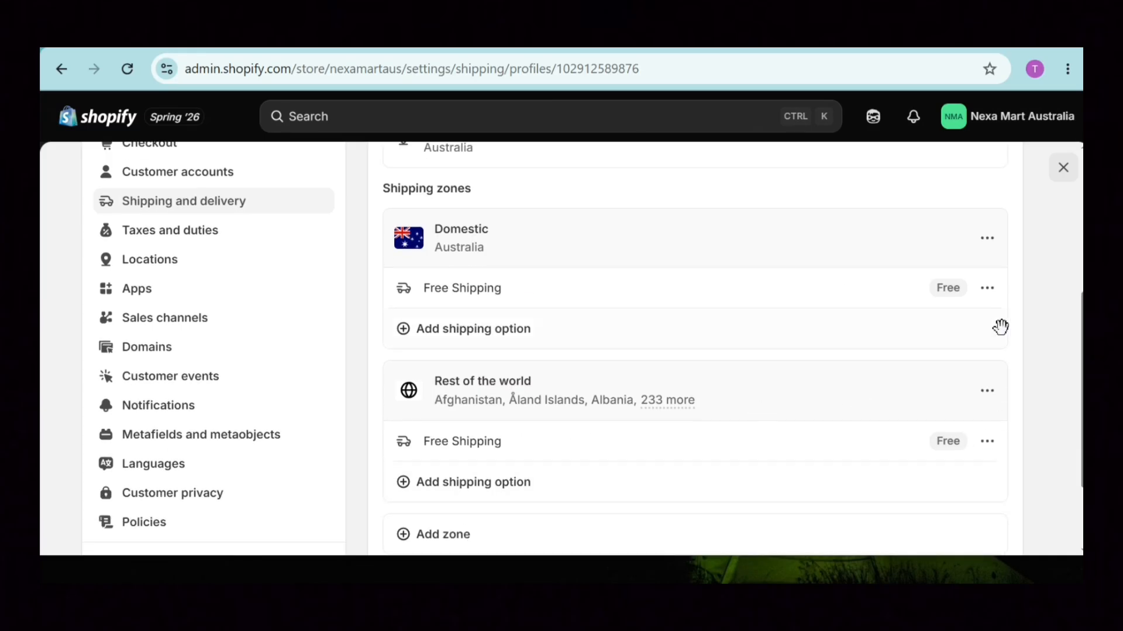
Edit Domestic Free Shipping, tick free shipping above a minimum order, then discard the changes.
left_click(987, 288)
left_click(919, 327)
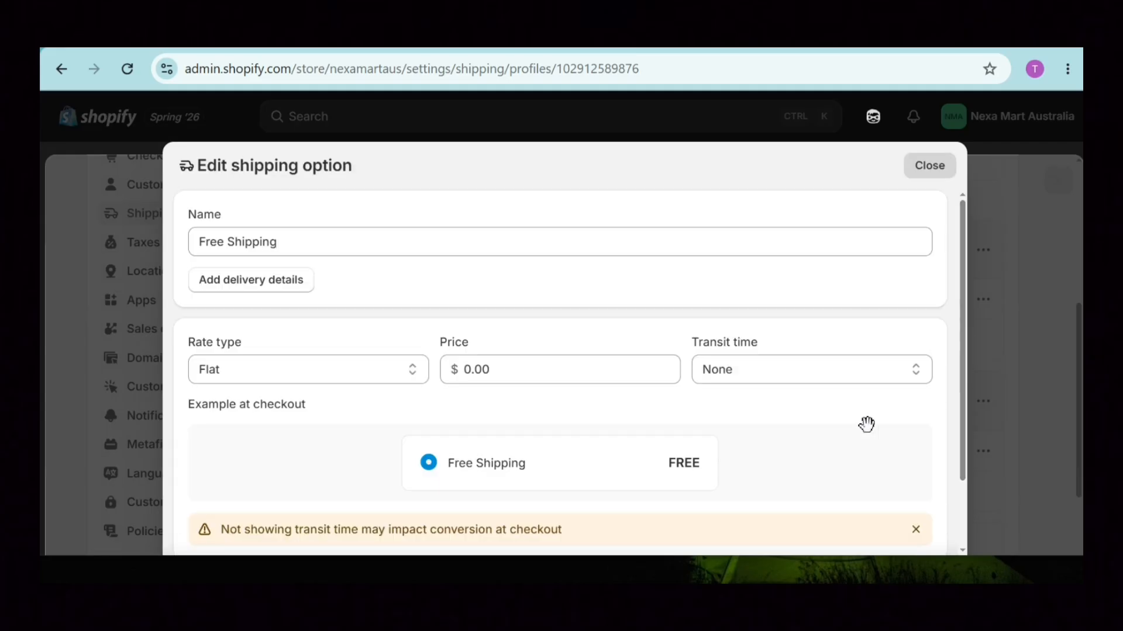
left_click(526, 370)
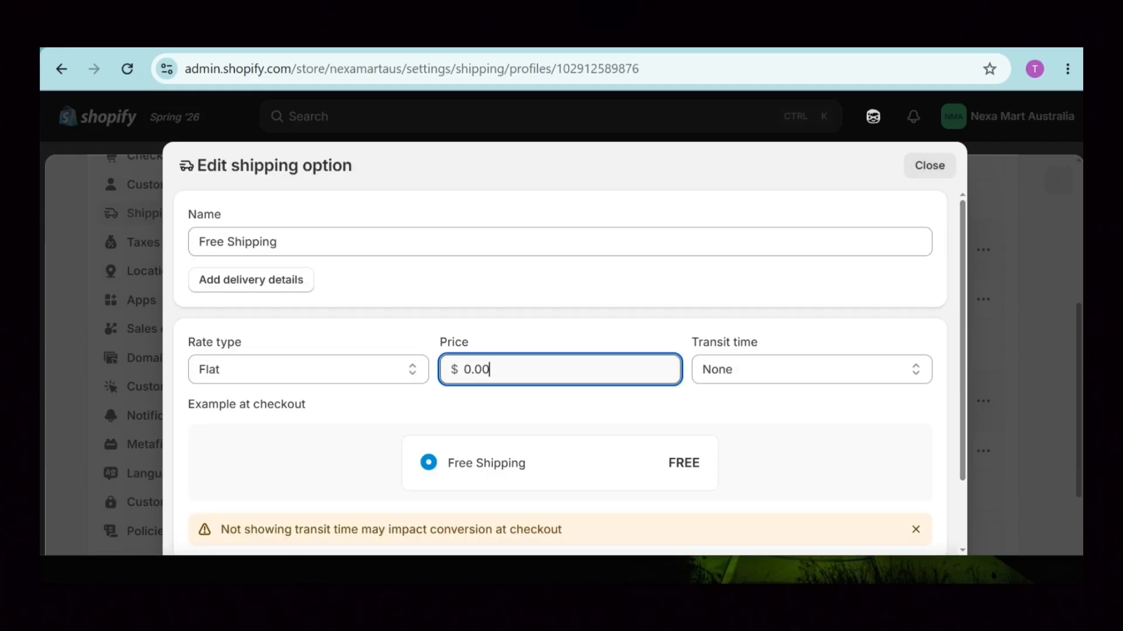
scroll(935, 397, "down", 2)
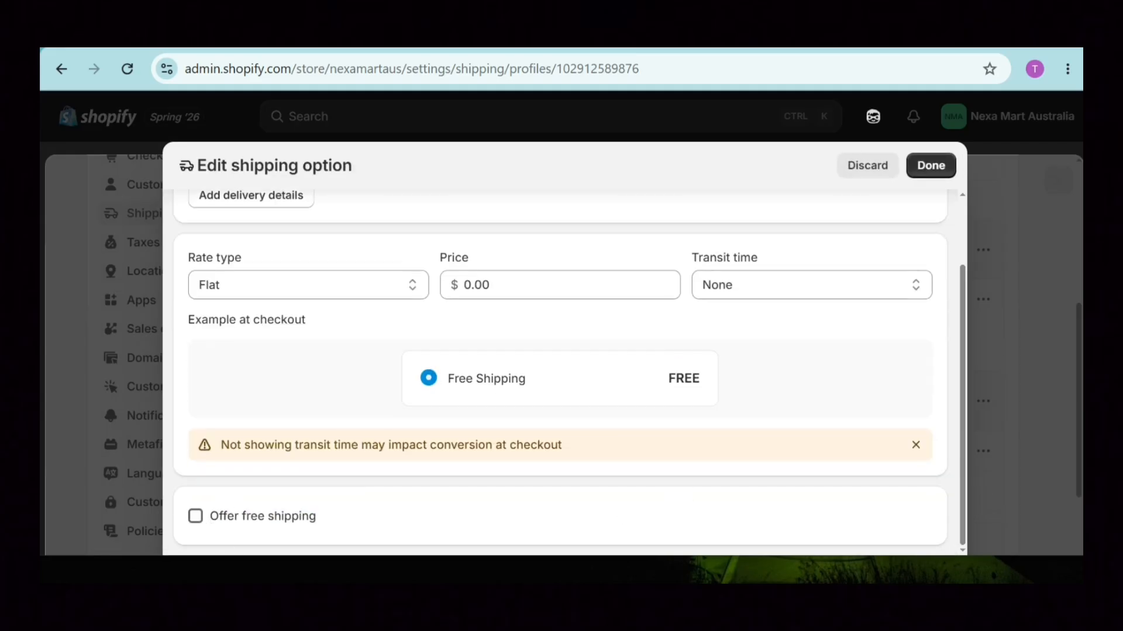
left_click(196, 516)
left_click_drag(963, 391, 963, 449)
left_click(560, 495)
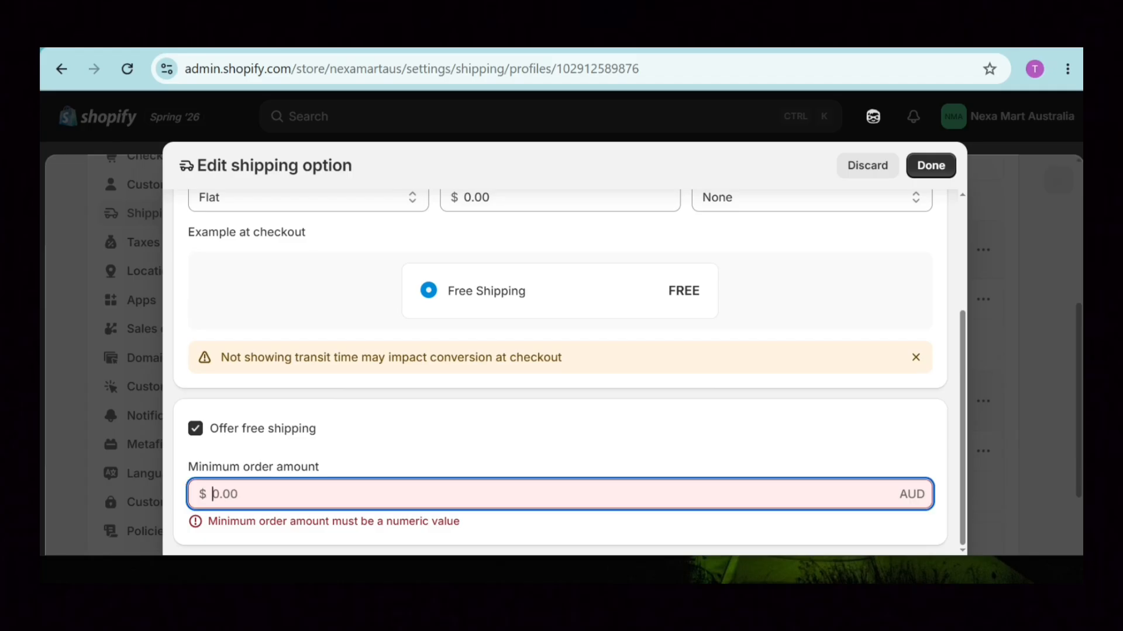
left_click(867, 165)
Open the Apps settings and browse the Shopify App Store recommendations like Judge.me and Loox.
left_click(195, 299)
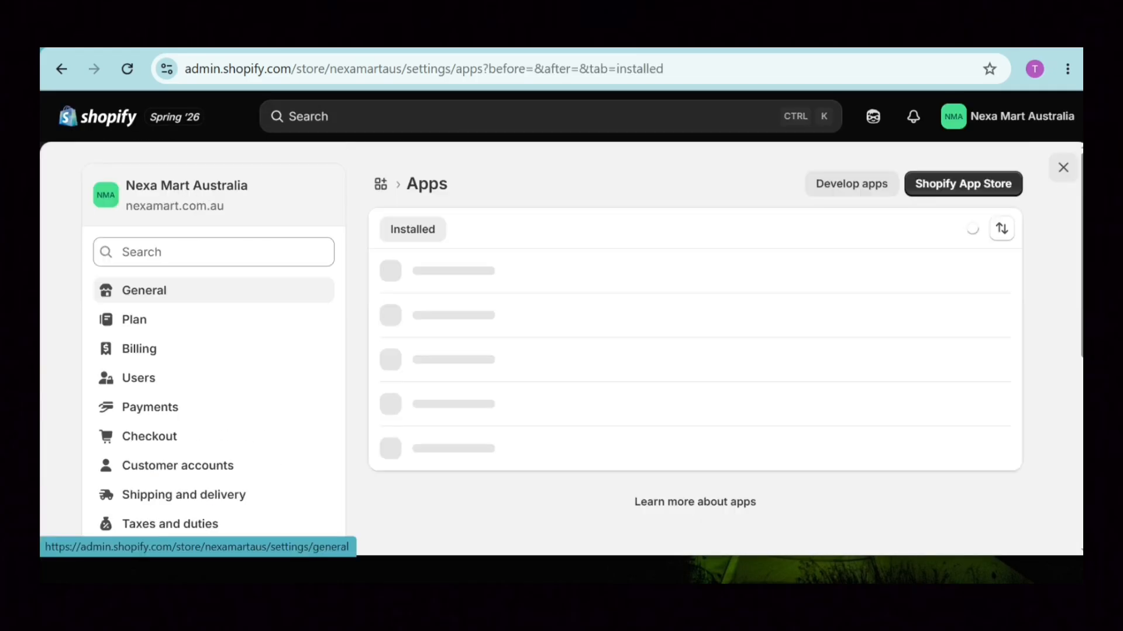
left_click(912, 193)
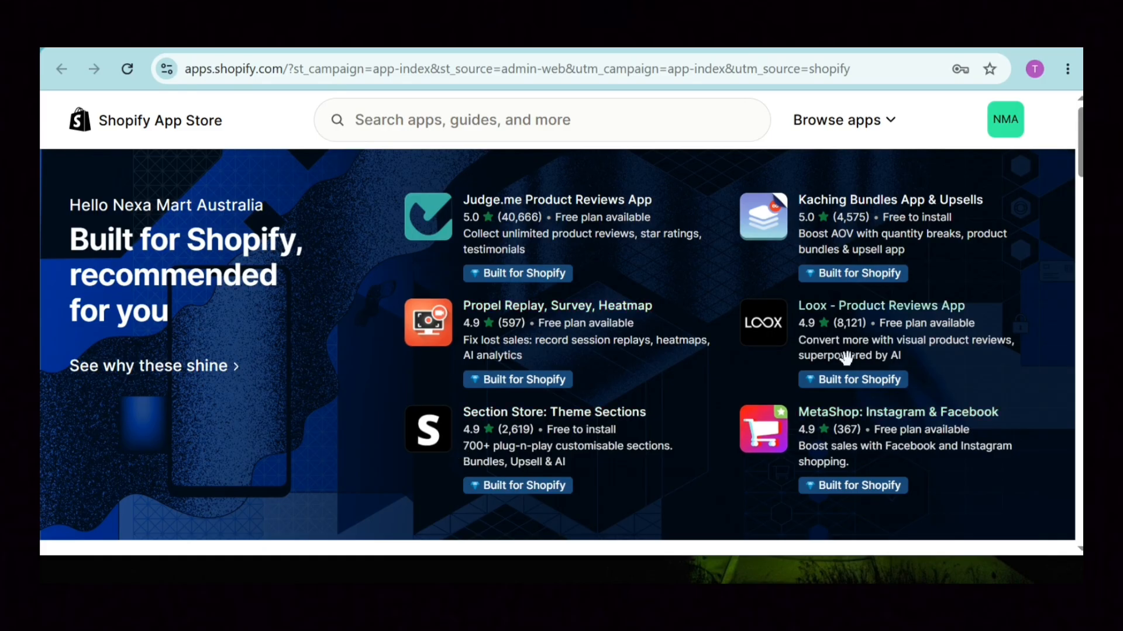
scroll(846, 358, "down", 20)
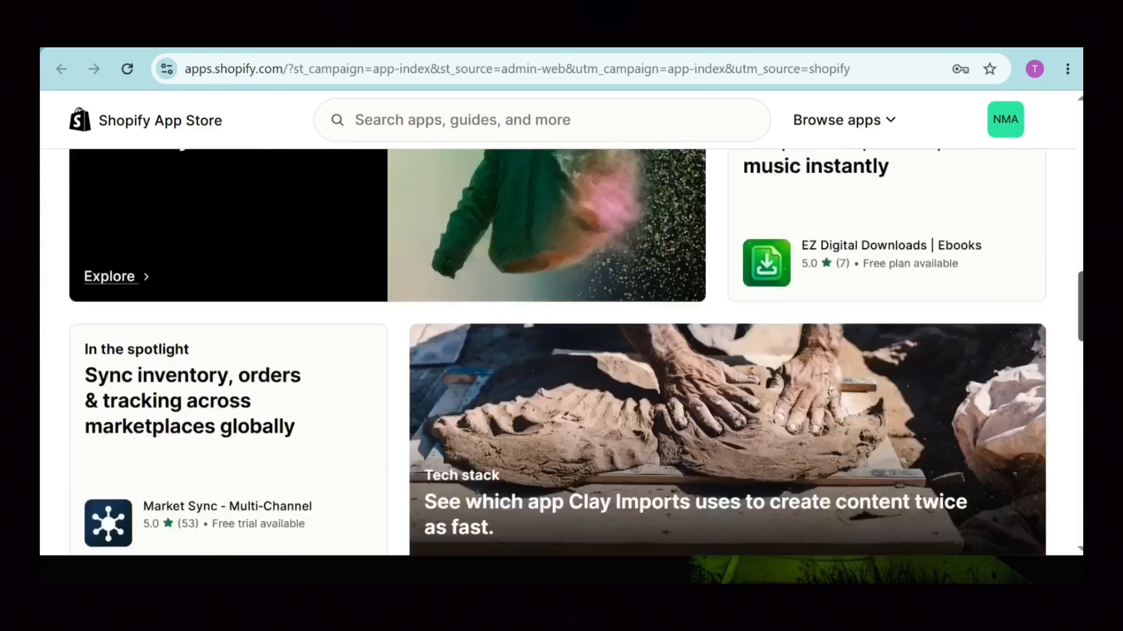
scroll(561, 351, "down", 15)
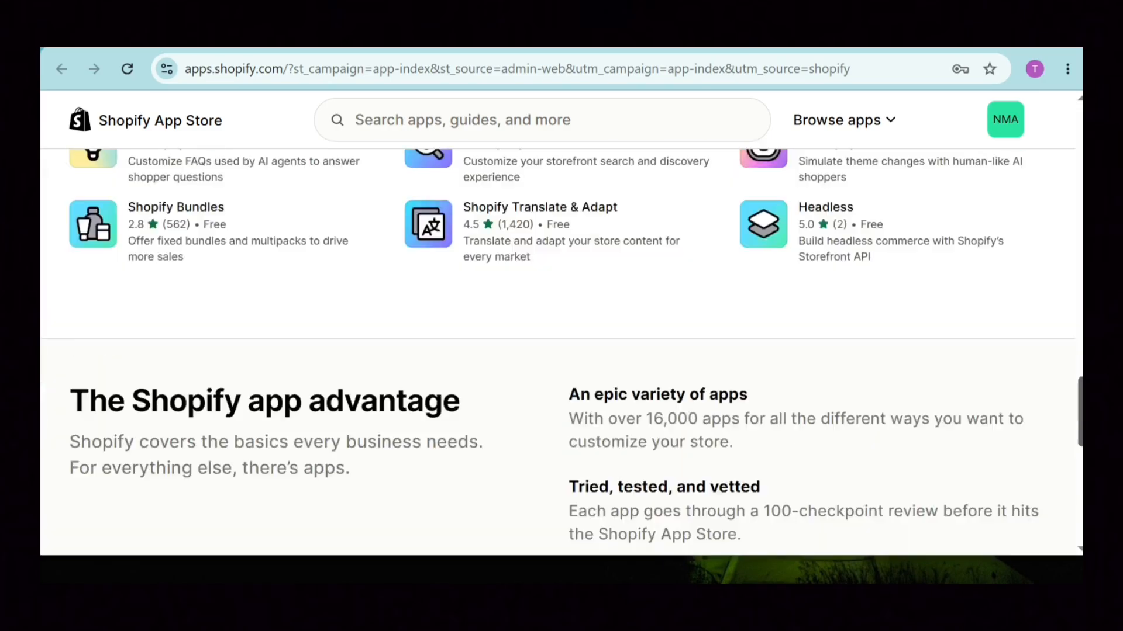